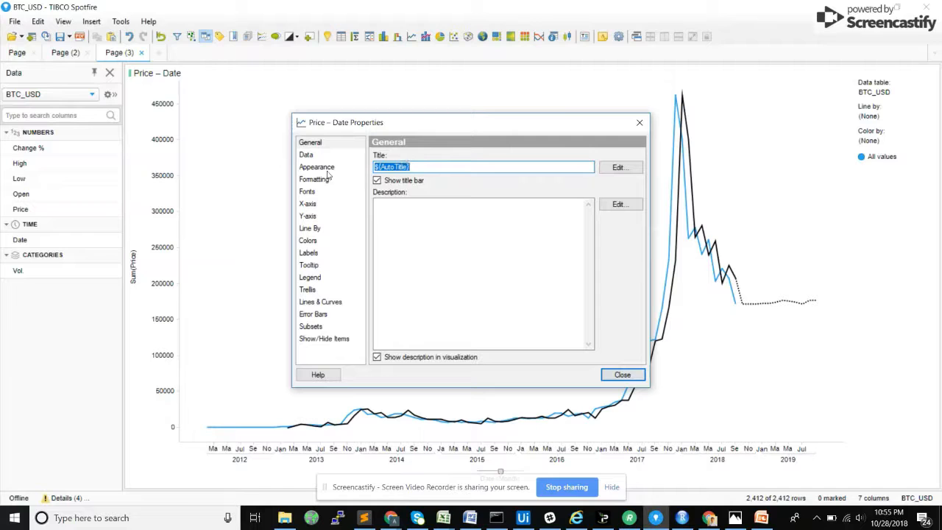
Step: Review the line chart's Holt-Winters forecast settings, including the time points ahead, the available document properties and the confidence level
left_click(320, 303)
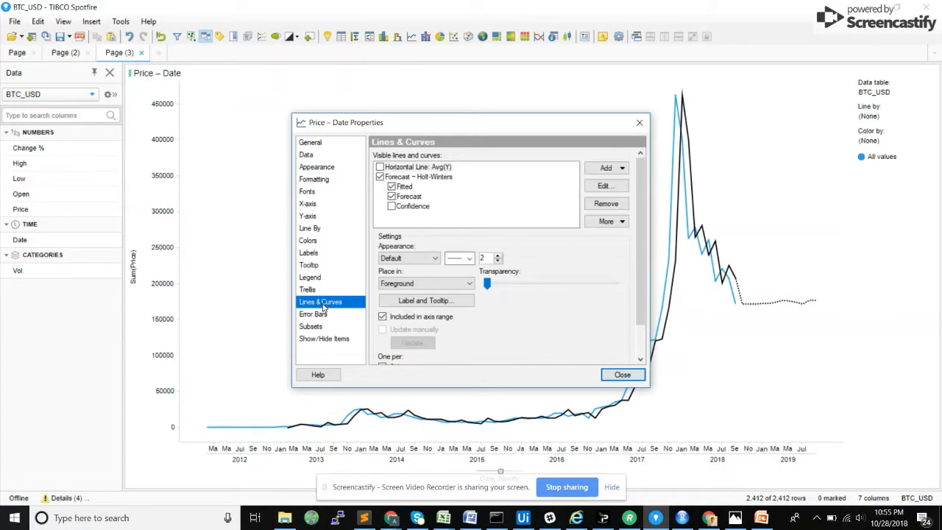
left_click(419, 178)
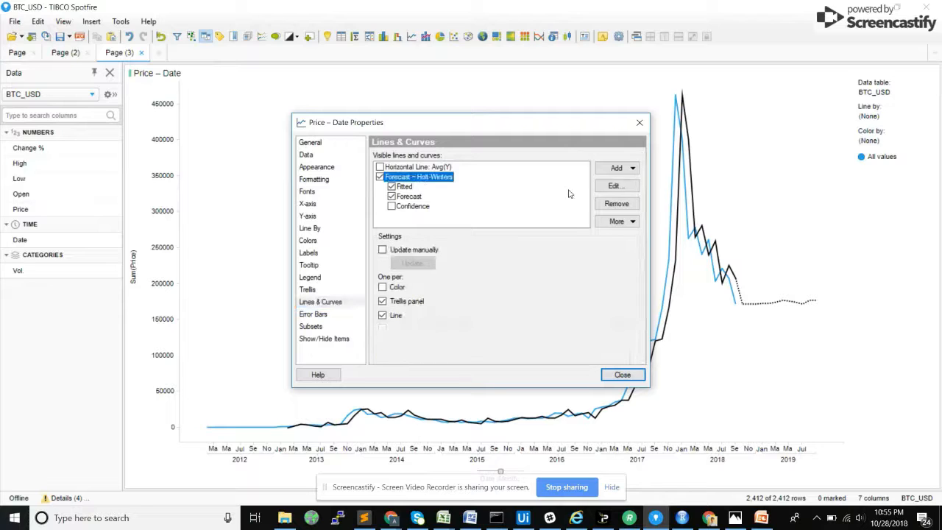
left_click(608, 190)
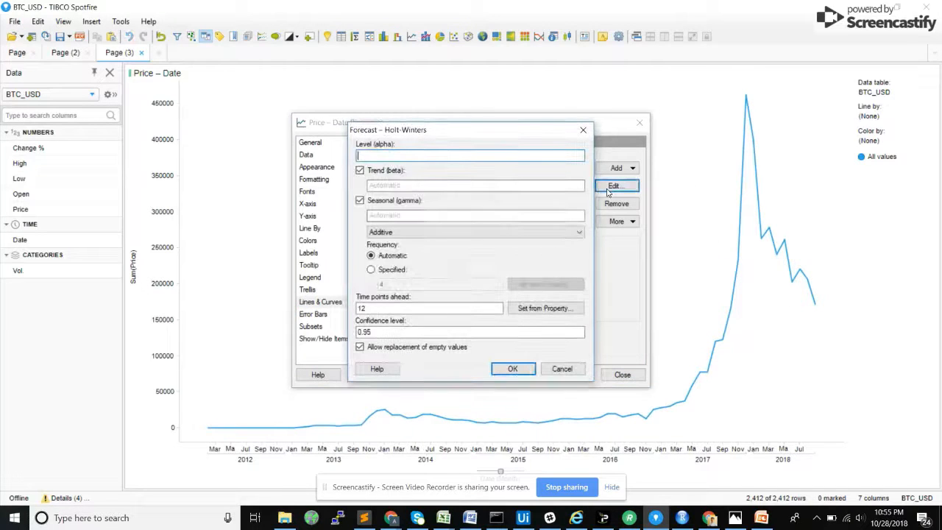
left_click(372, 309)
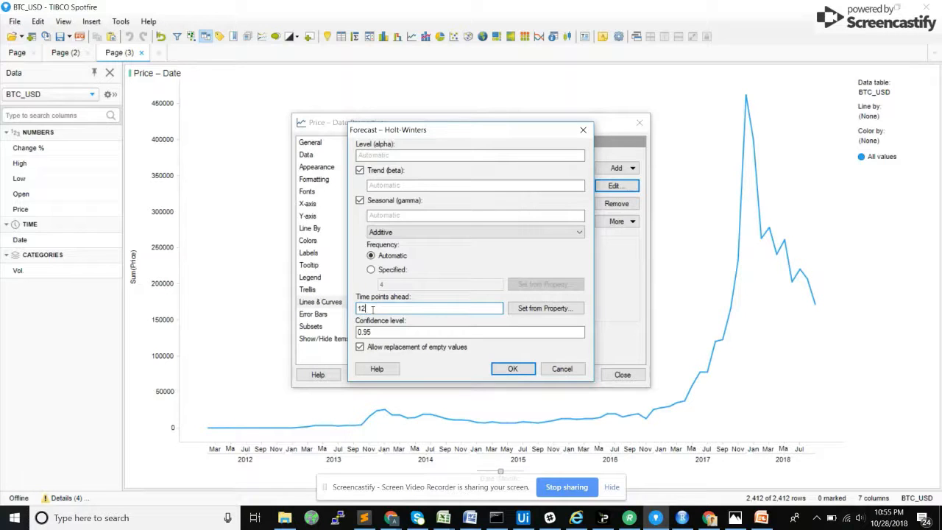
left_click(532, 309)
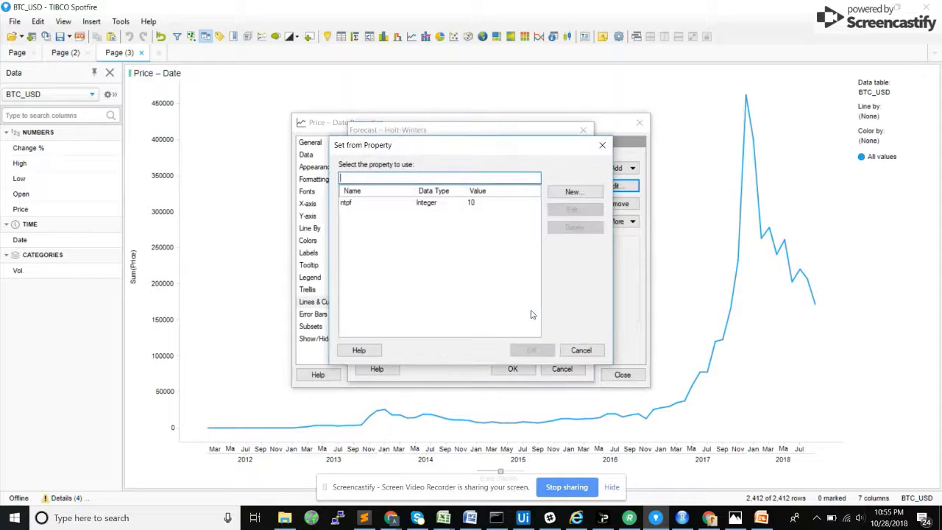
left_click(579, 350)
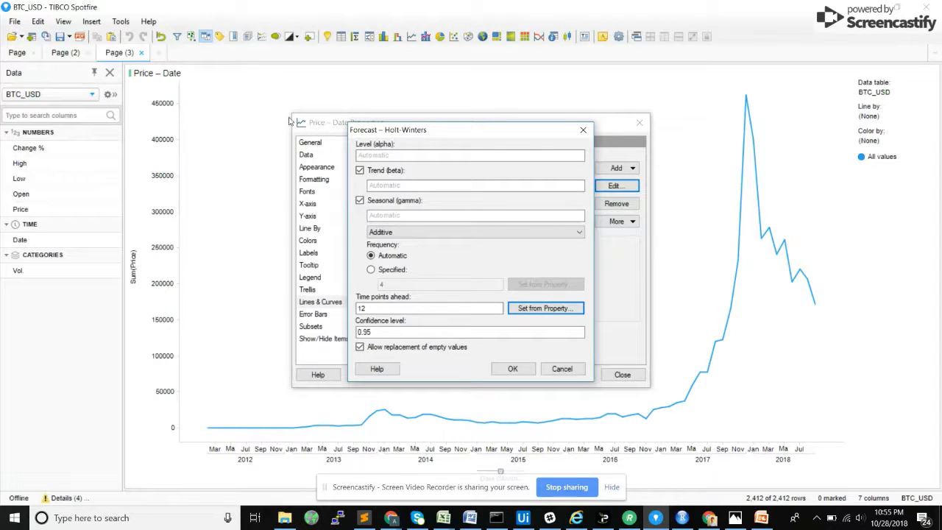
left_click(372, 308)
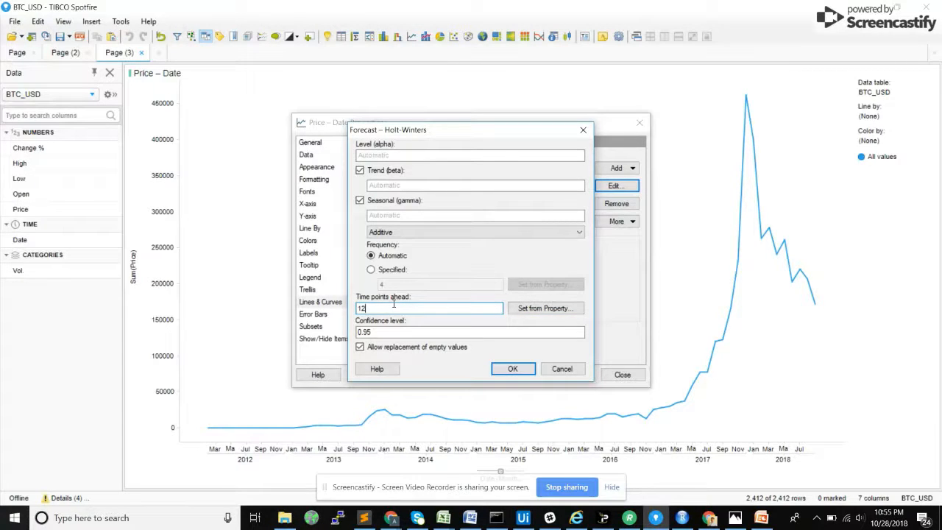
left_click_drag(376, 331, 352, 336)
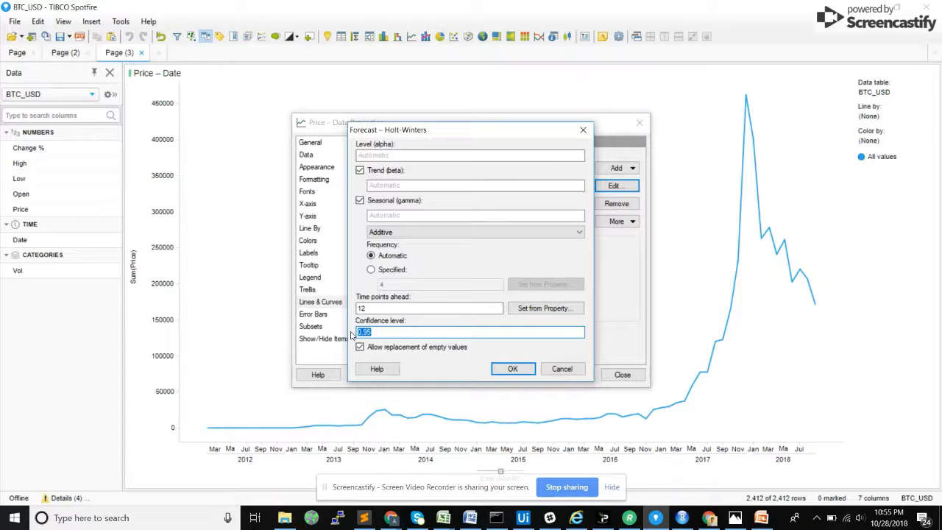
double_click(367, 333)
left_click(513, 368)
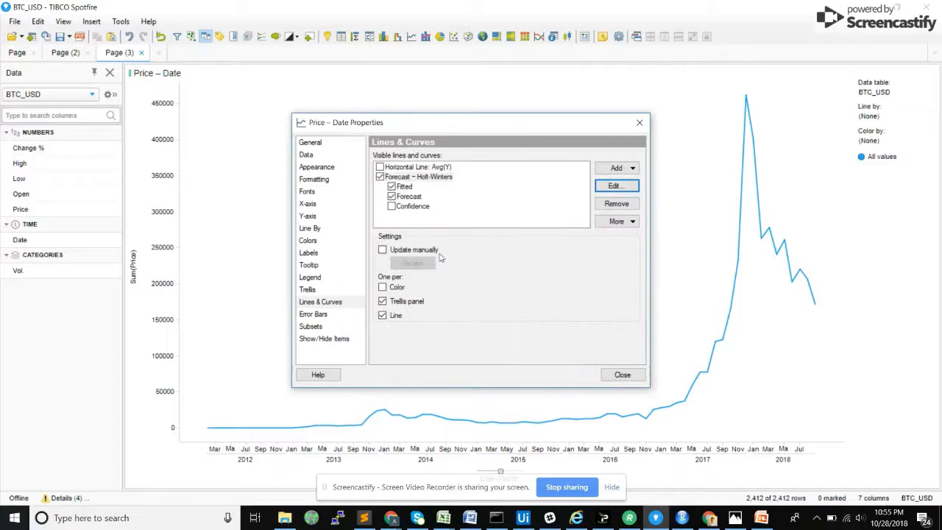
Step: Show the confidence curves of the Holt-Winters forecast in the price line chart and close its properties
left_click(391, 207)
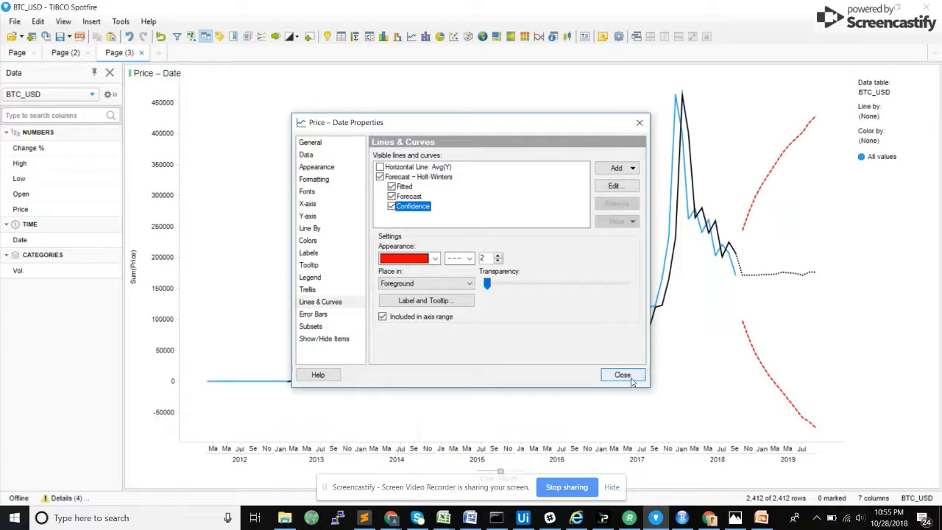
left_click(630, 377)
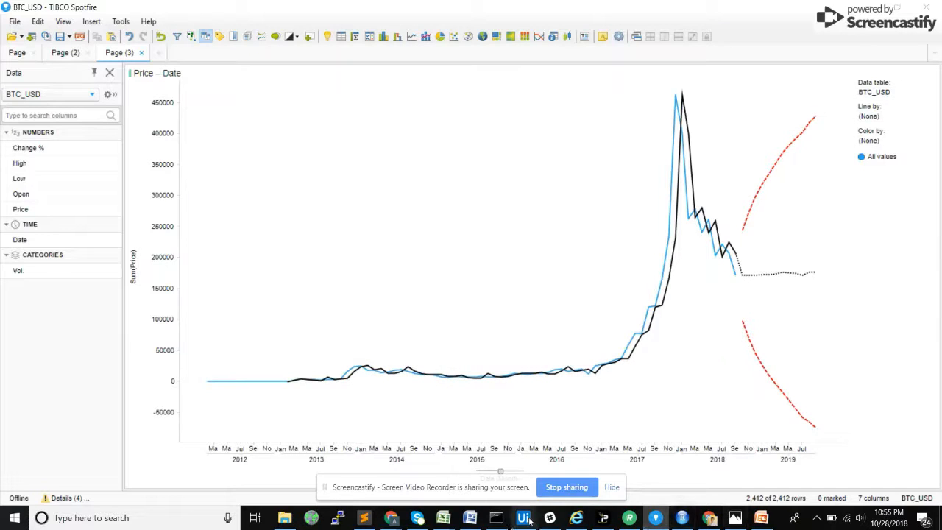
left_click(567, 491)
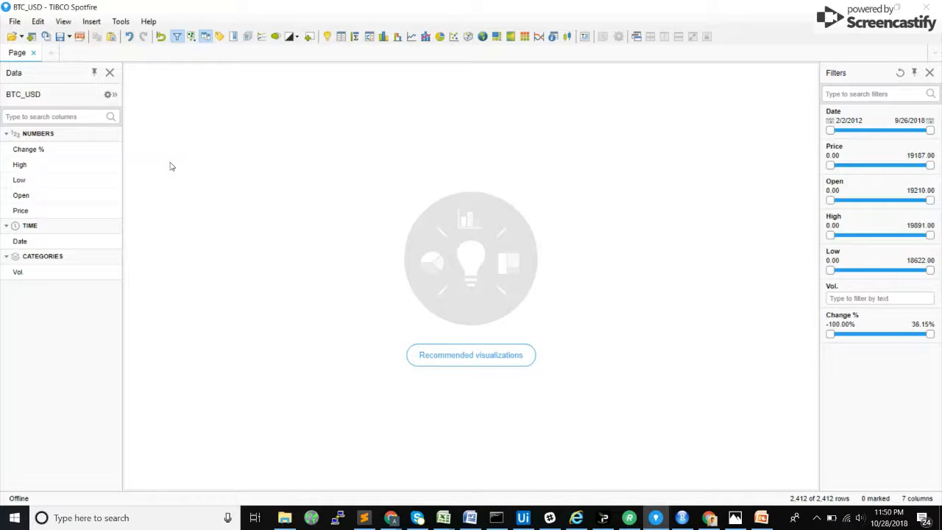
Step: Check the BTC_USD data table and create a line chart of Price by Date with Price aggregated as Avg (Average)
left_click(109, 96)
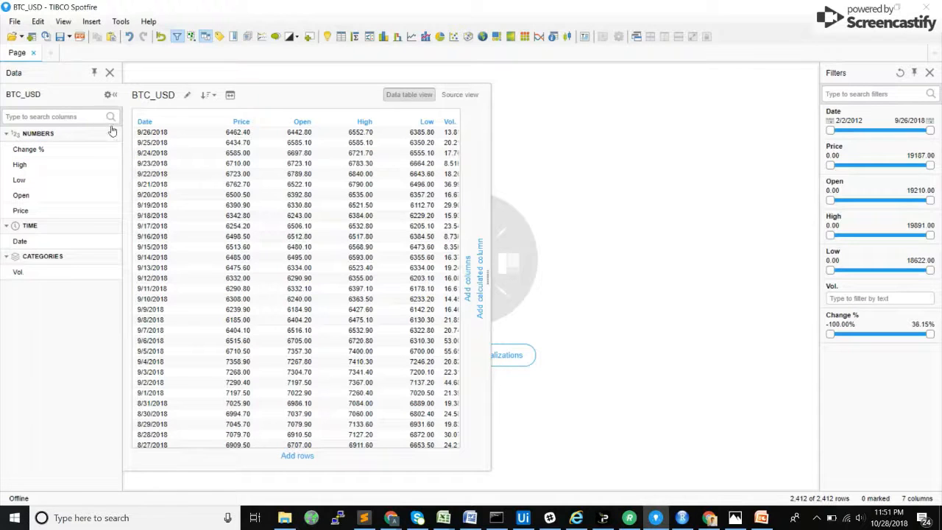
left_click(112, 95)
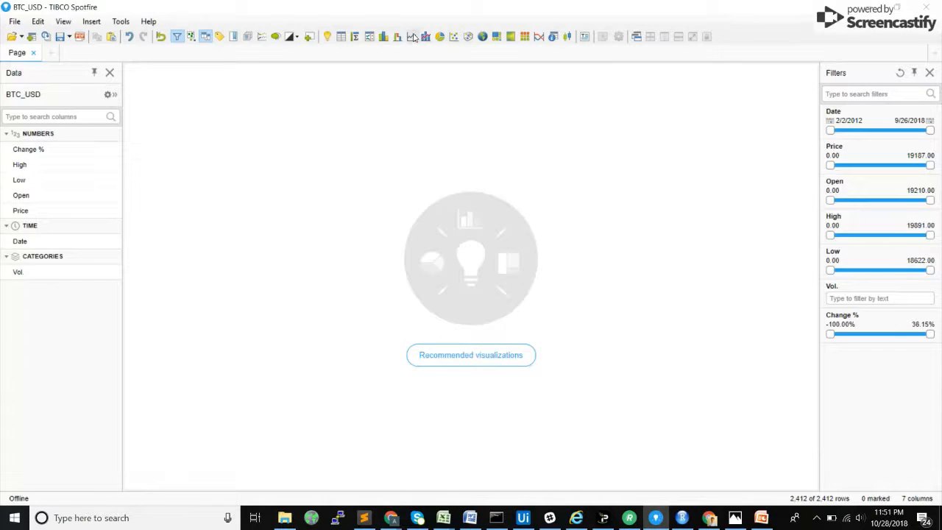
left_click(413, 37)
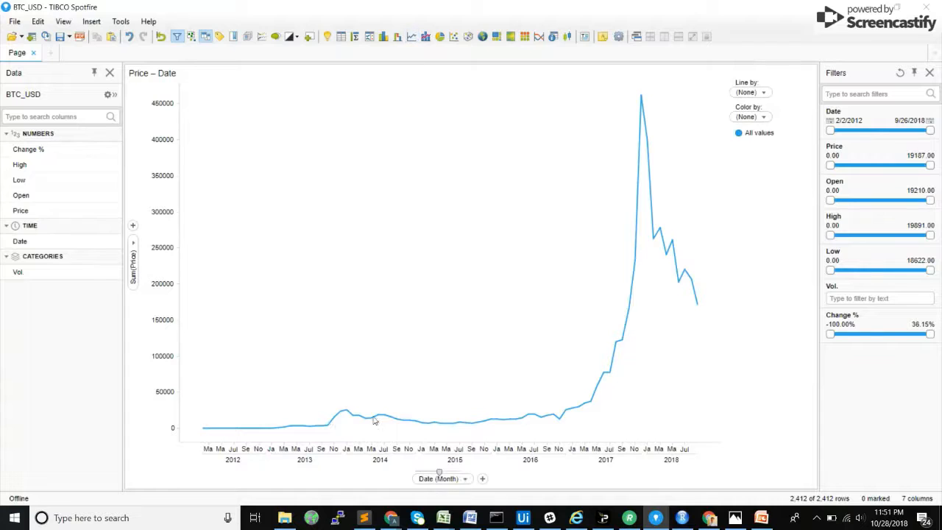
left_click(133, 249)
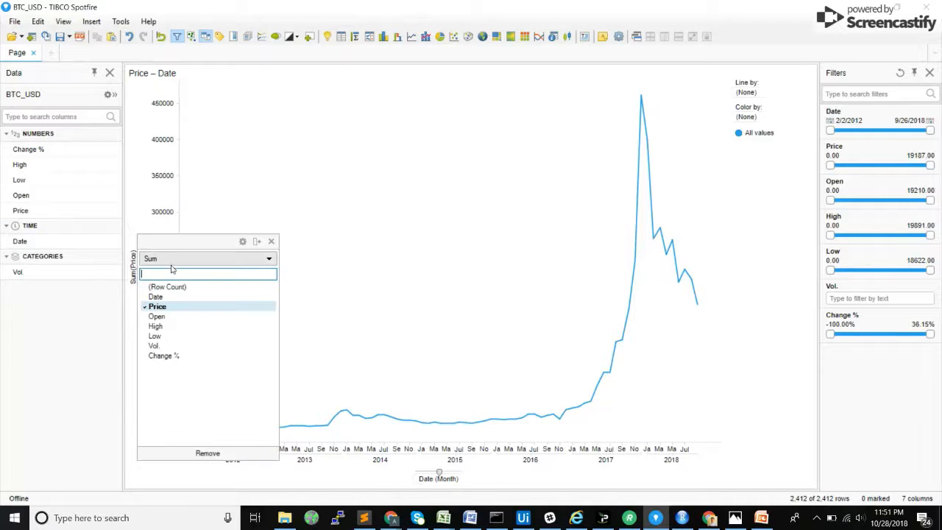
left_click(173, 259)
left_click(171, 304)
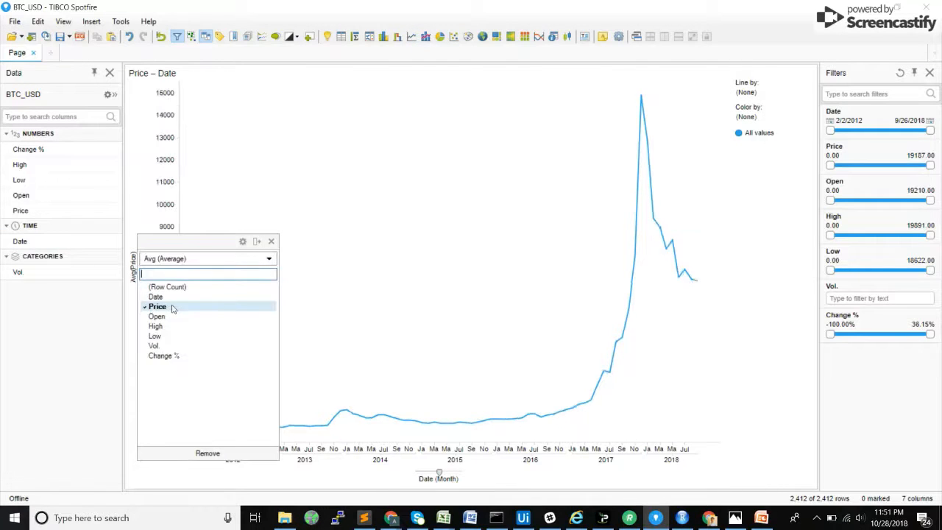
left_click(354, 260)
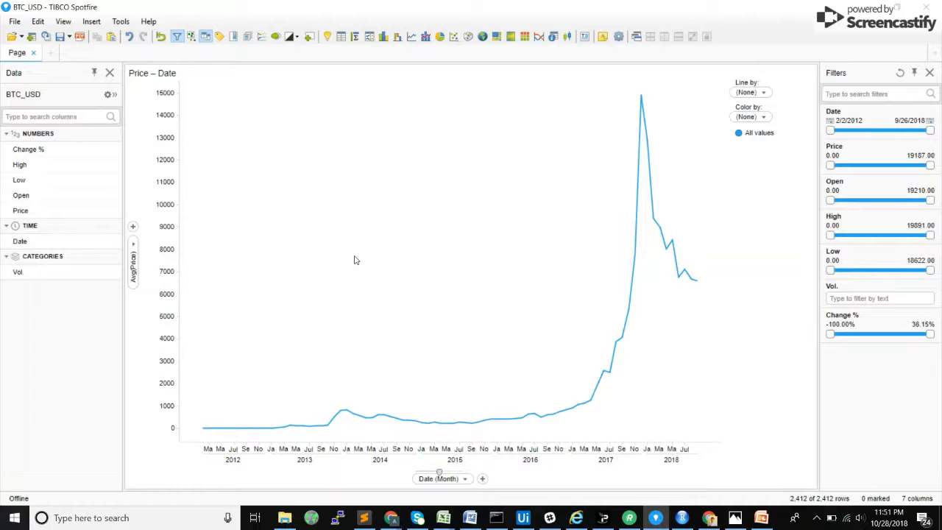
Step: Try the line chart's date axis at the Day of Month level and return it to the Month level
mouse_move(398, 421)
left_click_drag(441, 473, 468, 473)
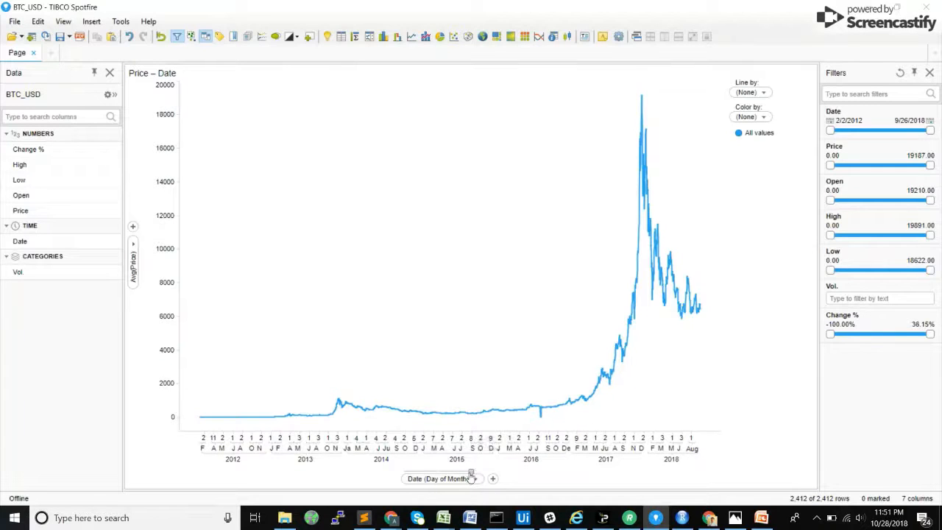
left_click_drag(466, 475, 440, 474)
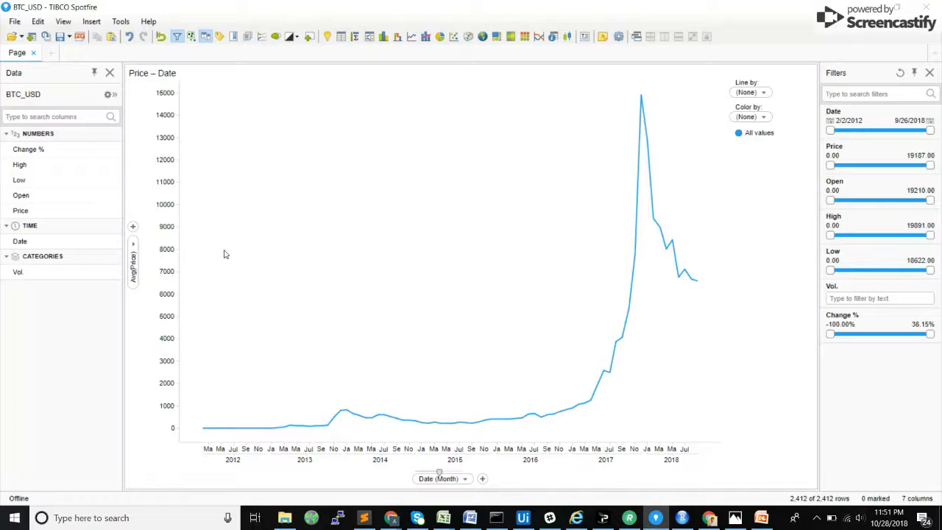
Step: Duplicate the Price – Date line chart and switch the copy to a cross table
right_click(466, 247)
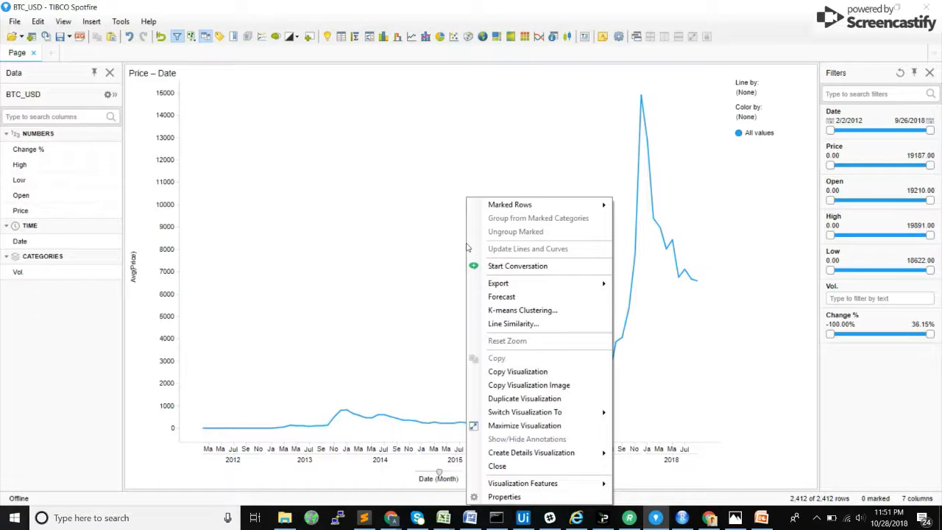
left_click(526, 398)
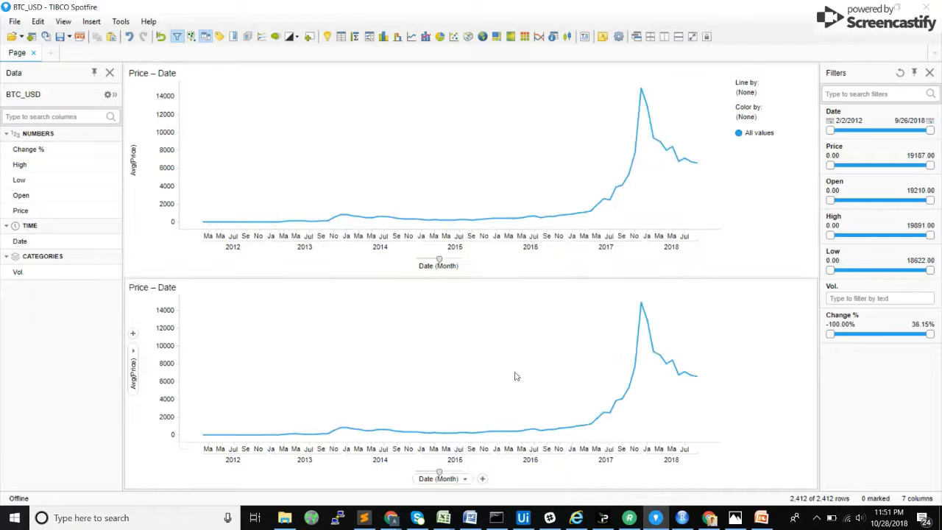
right_click(448, 357)
mouse_move(502, 417)
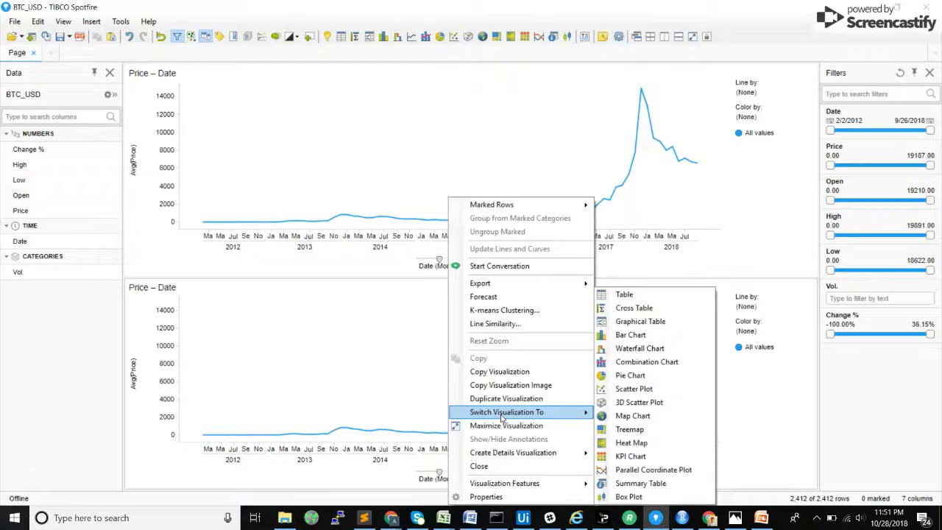
left_click(633, 308)
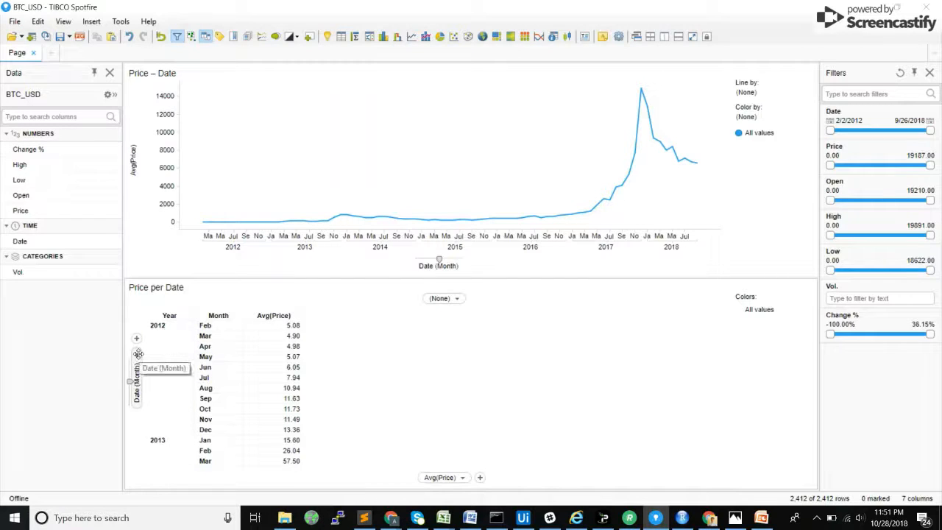
Step: Set the cross table's row axis to the Year » Quarter » Month » Day of Month hierarchy, displayed at the Month level
left_click(136, 383)
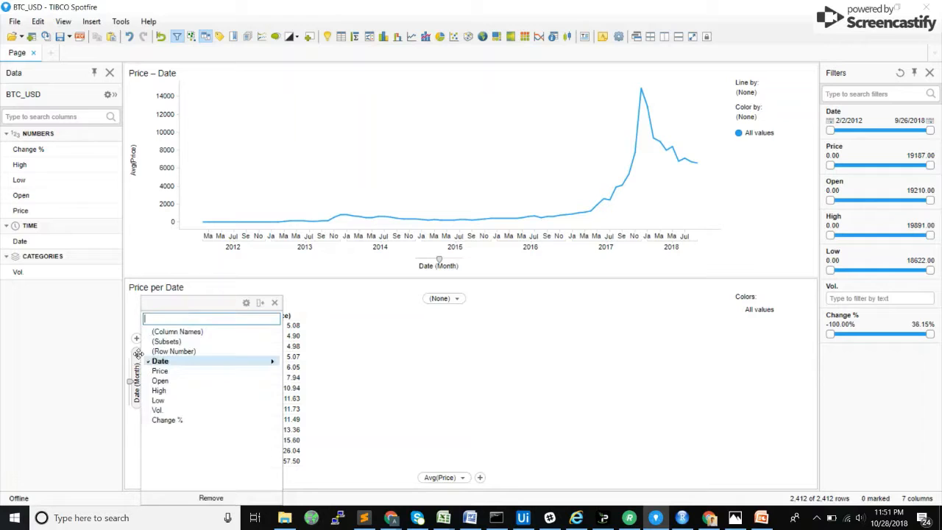
mouse_move(259, 366)
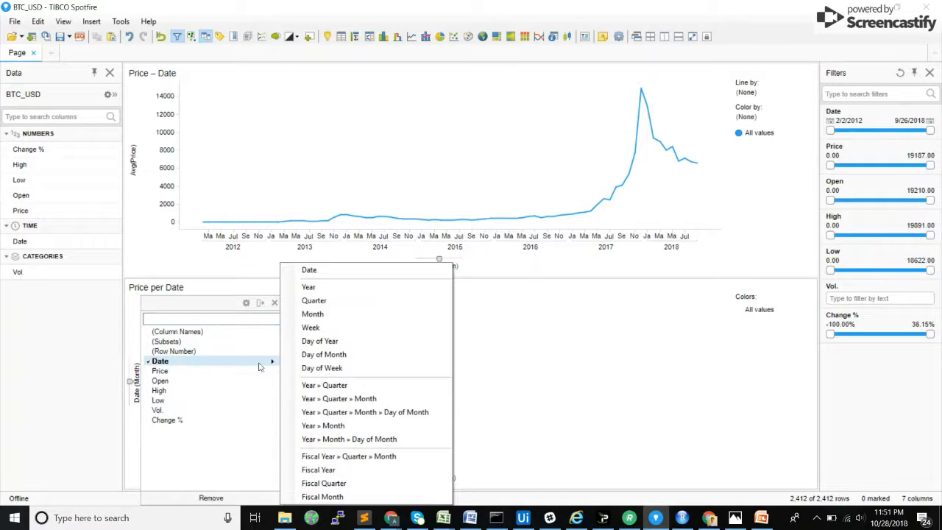
left_click(366, 416)
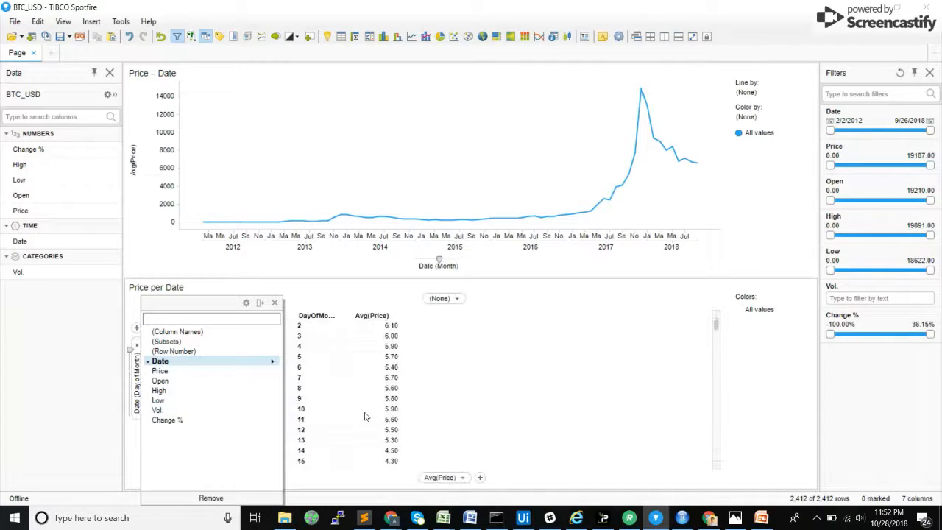
left_click(275, 303)
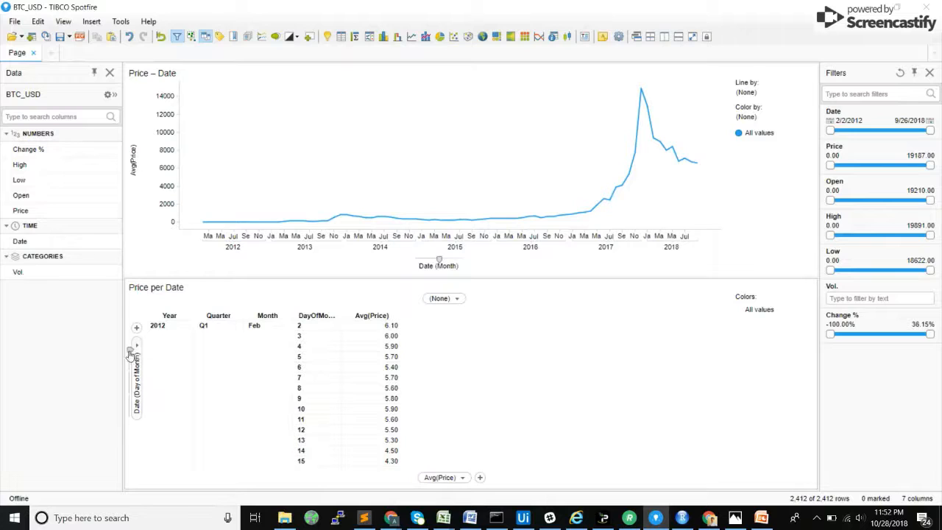
left_click(130, 379)
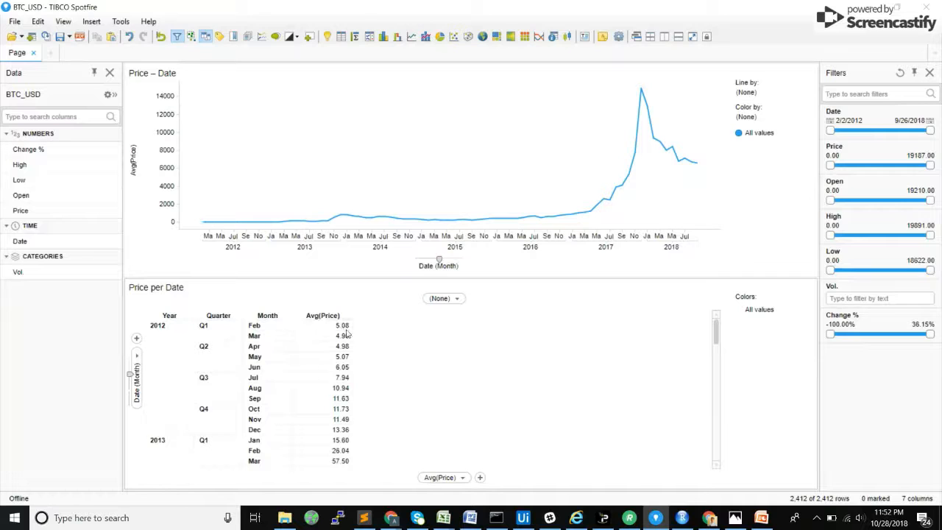
Step: Examine the daily rows of the BTC_USD data table and compare them with the monthly averages in the cross table
mouse_move(338, 335)
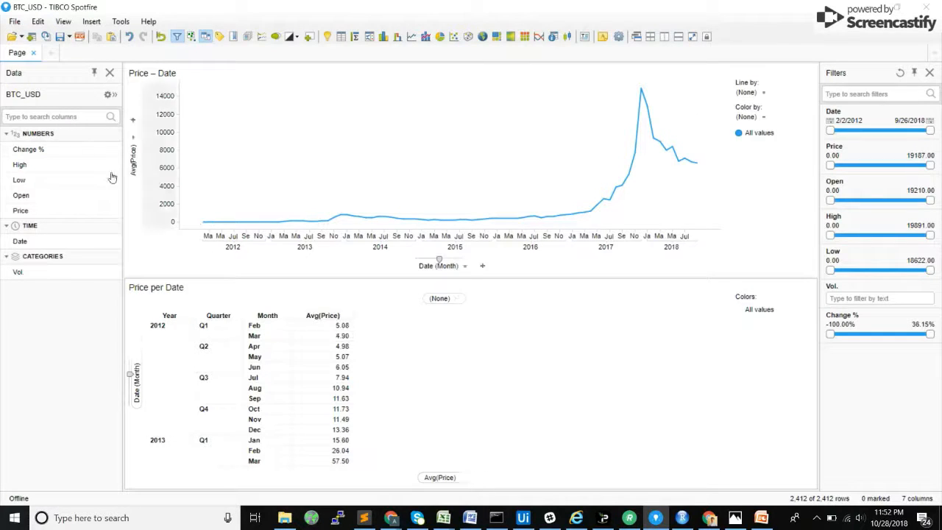
left_click(109, 95)
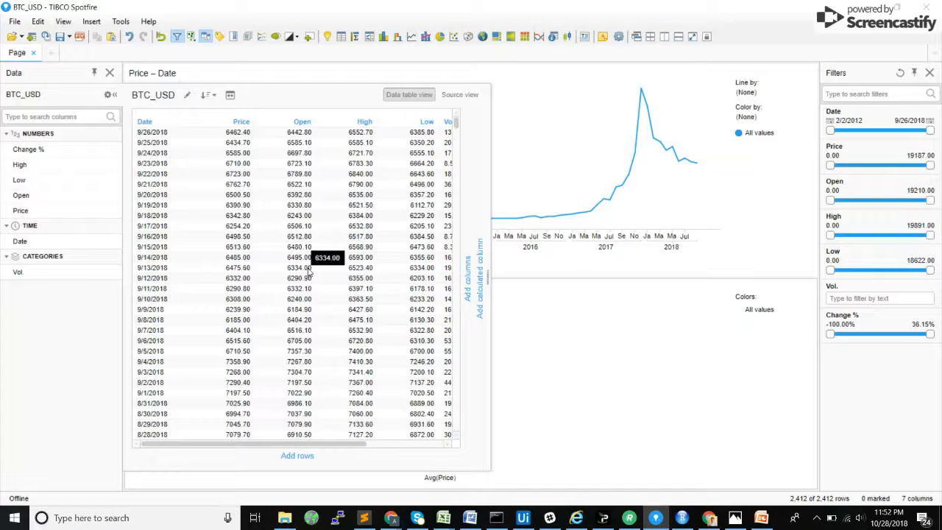
scroll(380, 269, "down", 1)
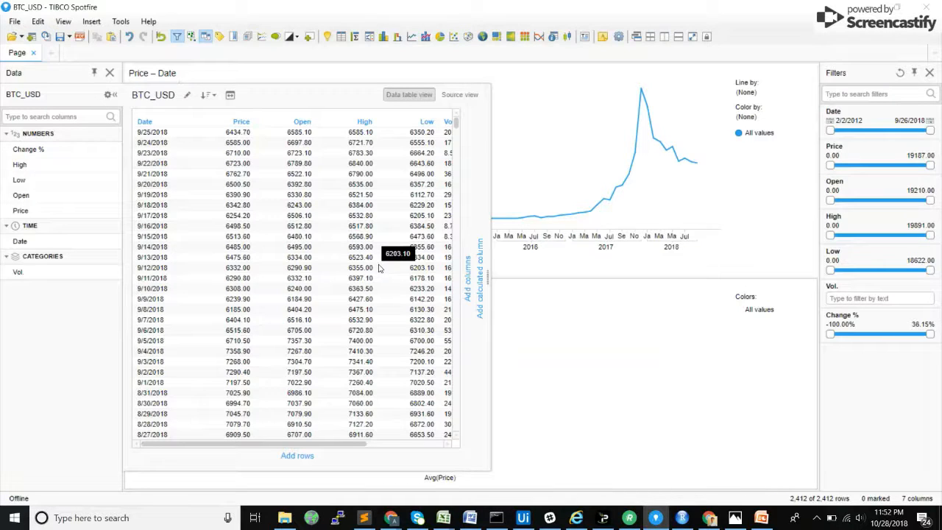
left_click(110, 96)
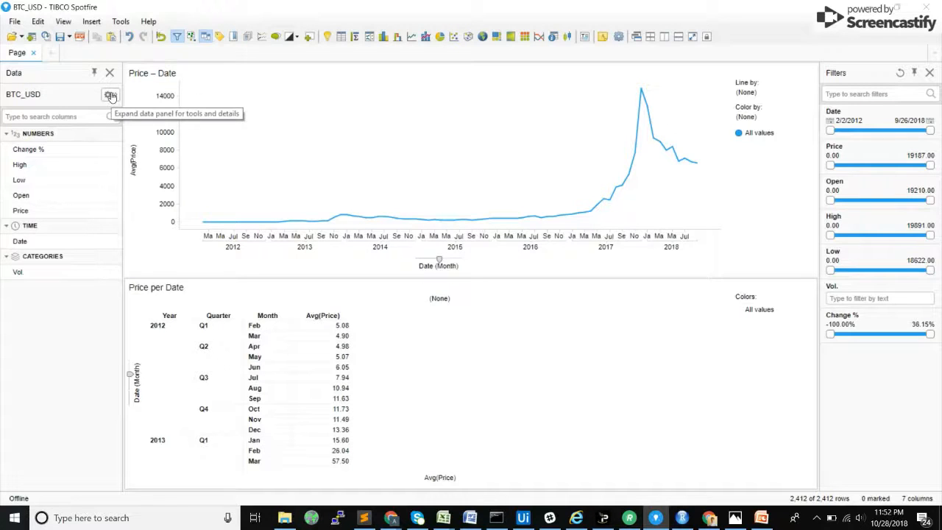
scroll(388, 384, "down", 5)
scroll(391, 384, "down", 10)
scroll(390, 384, "up", 15)
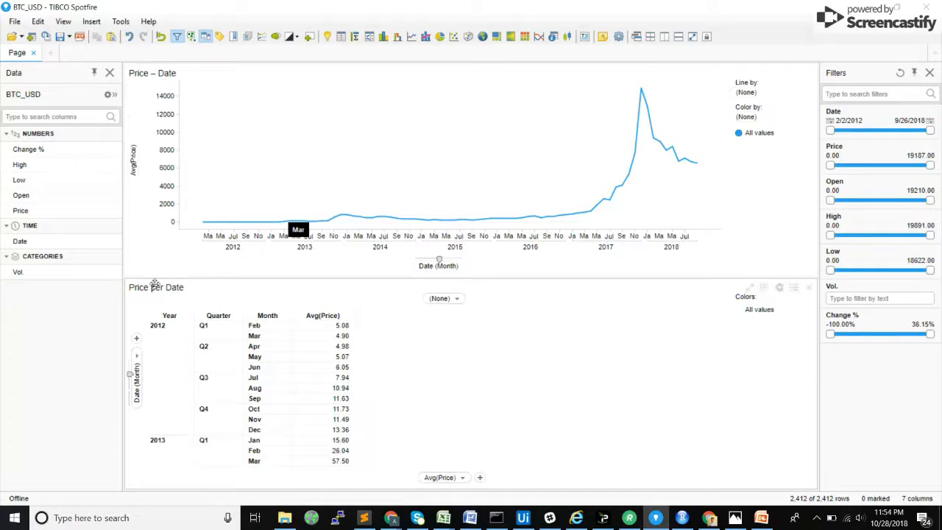
Step: Rename the cross table's title as INPUT
double_click(155, 287)
type("INPUT")
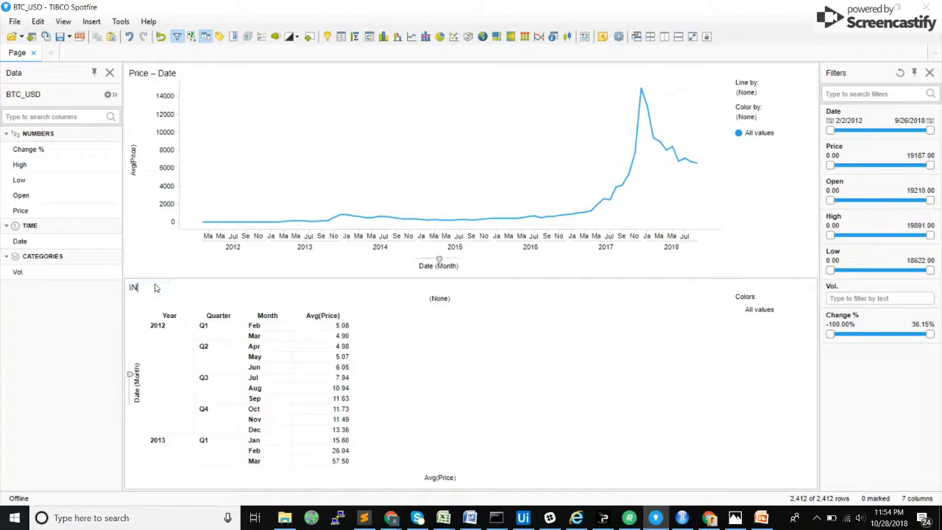
Step: Add a second page, move the INPUT cross table onto it, and return to the first page
left_click(50, 56)
left_click(17, 52)
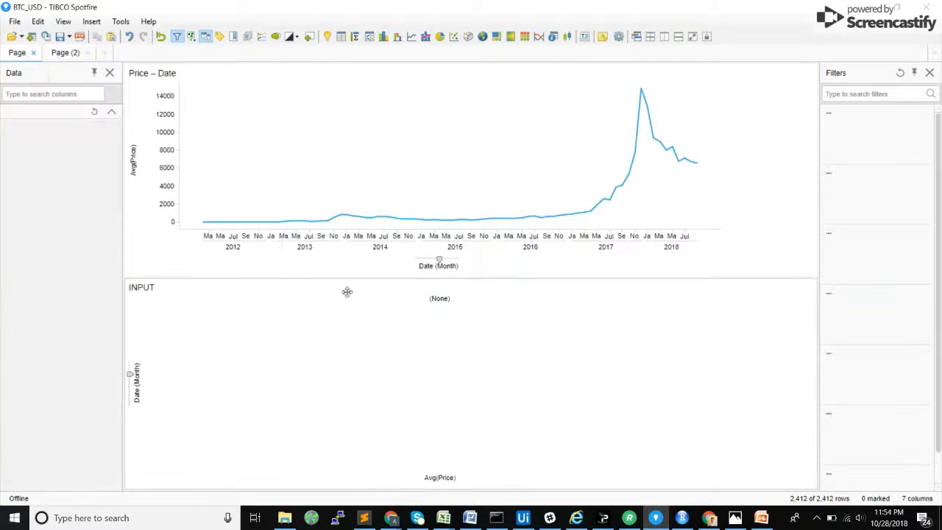
left_click_drag(150, 288, 221, 131)
left_click(18, 54)
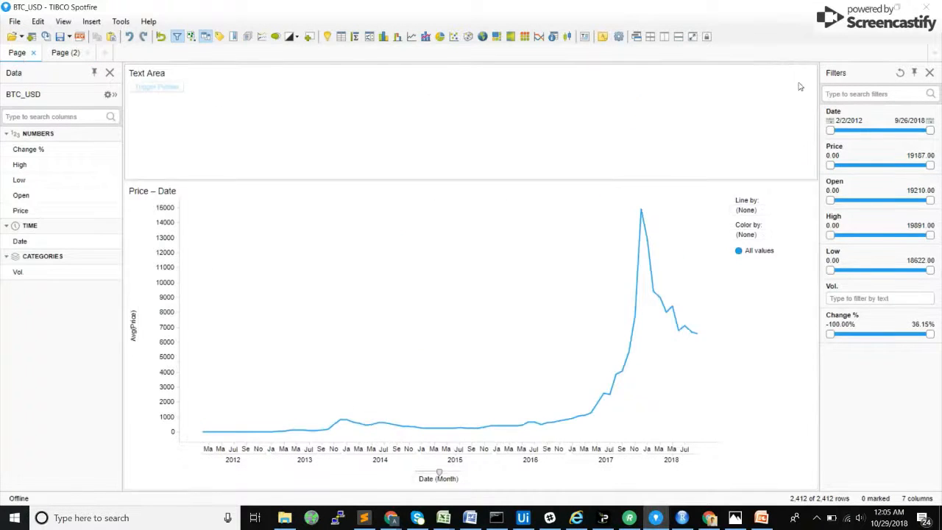
Step: Remove the existing text area from the first page and check the INPUT cross table on Page (2)
left_click(811, 74)
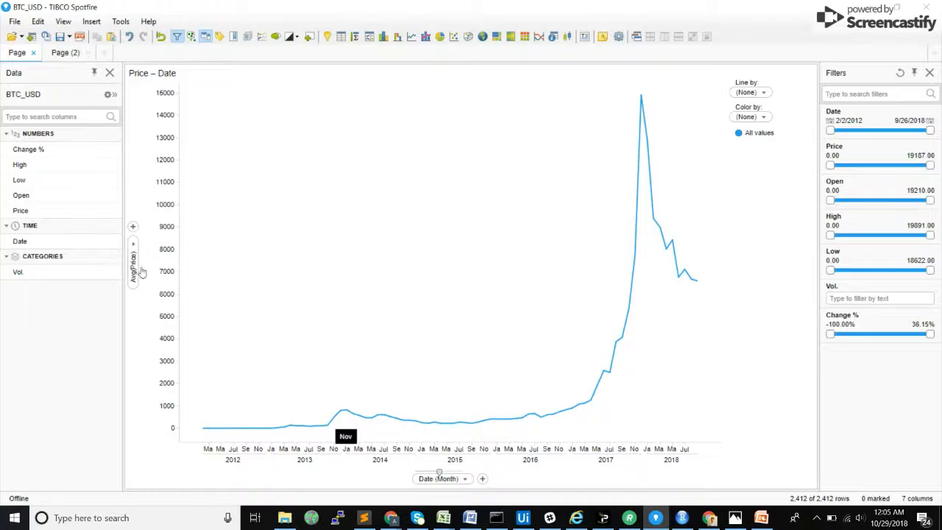
left_click(65, 53)
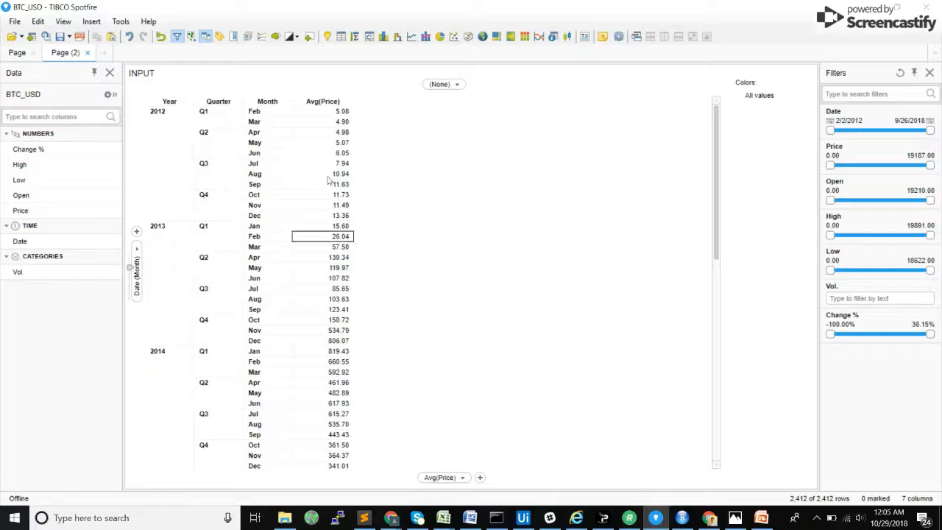
left_click(13, 56)
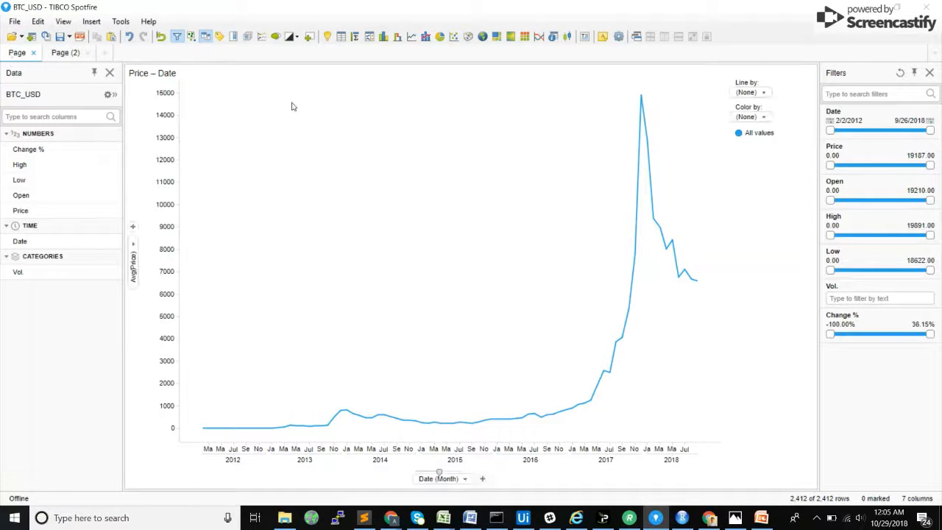
Step: Add a new text area above the Price – Date line chart and open it for editing
left_click(585, 37)
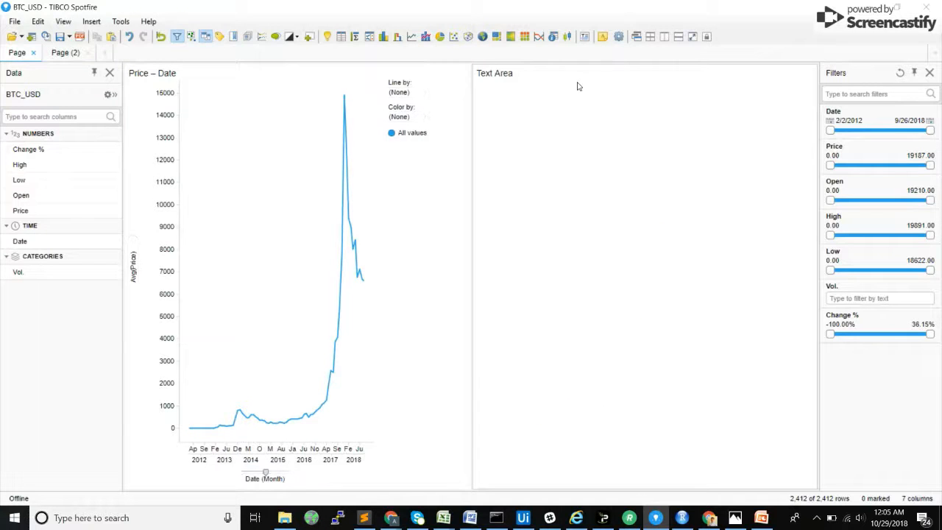
left_click_drag(574, 71, 420, 76)
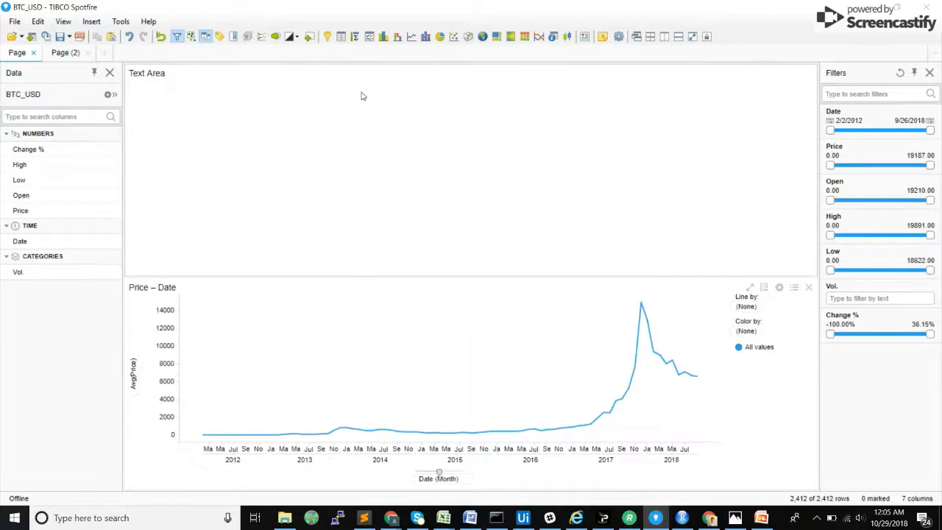
right_click(361, 95)
left_click(373, 98)
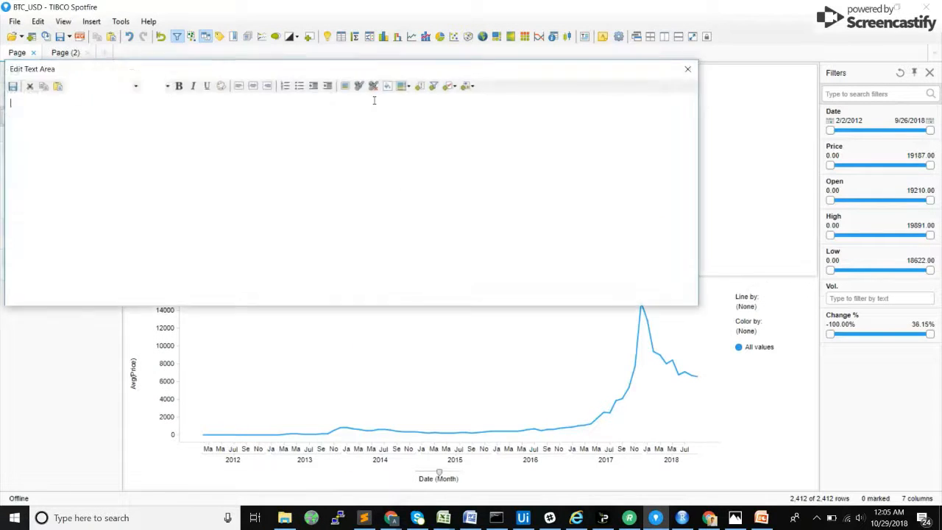
Step: Insert a script action control of type Button in the text area, with the display text Export Cross Table
left_click(419, 86)
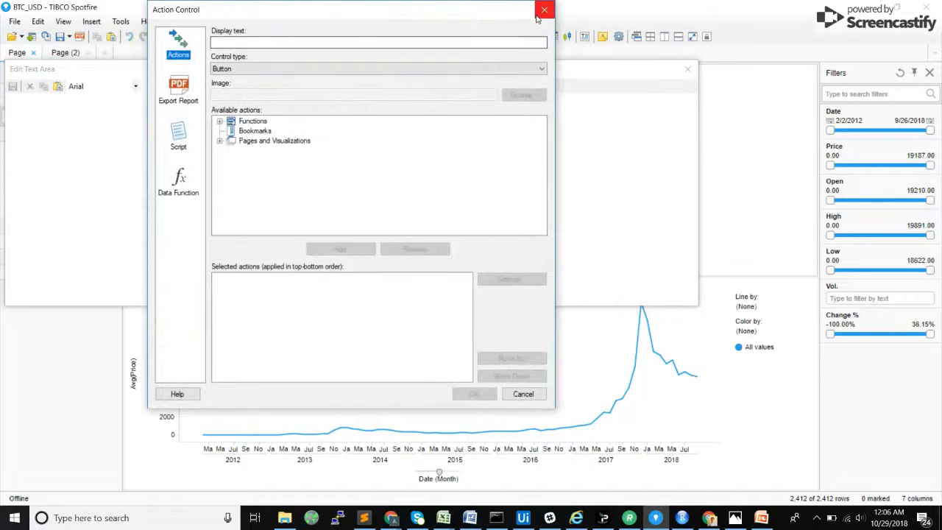
left_click(181, 139)
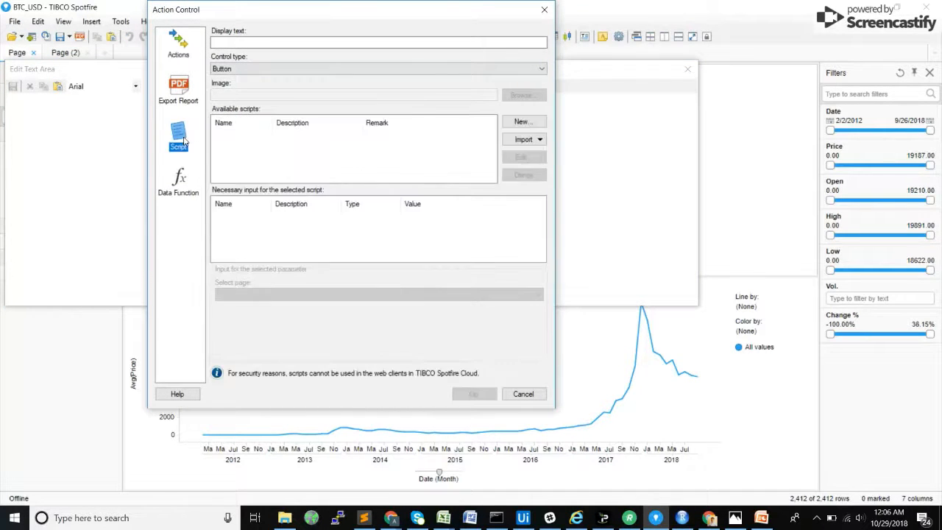
left_click(238, 70)
left_click(238, 72)
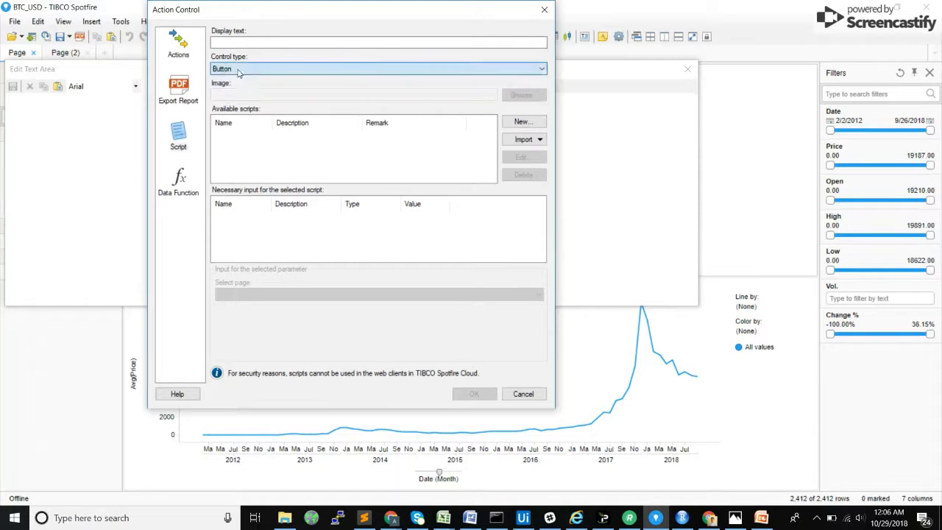
left_click(230, 44)
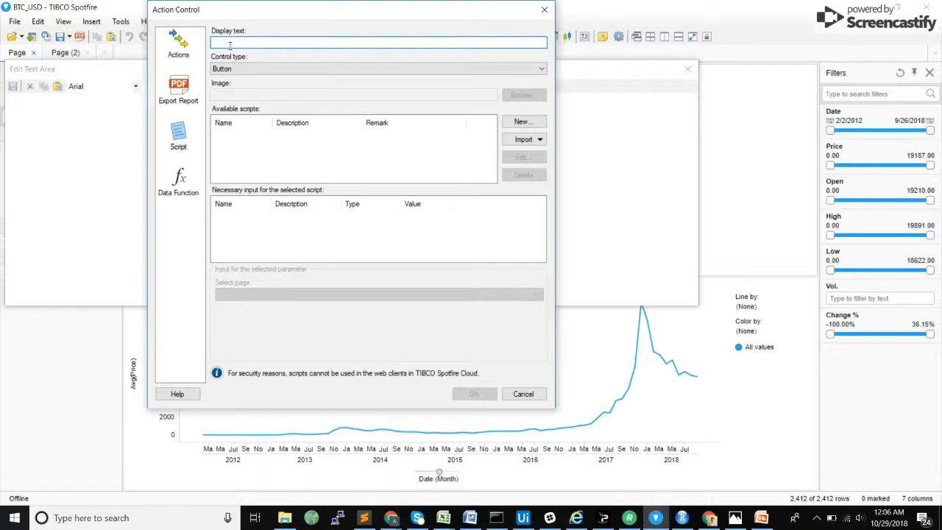
type("p")
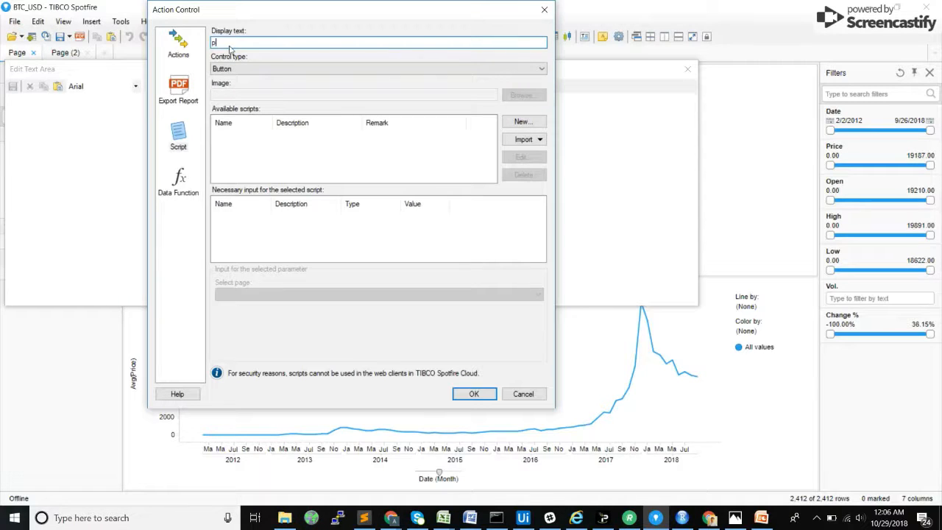
type("rocess")
double_click(240, 42)
type("Export Cross Table")
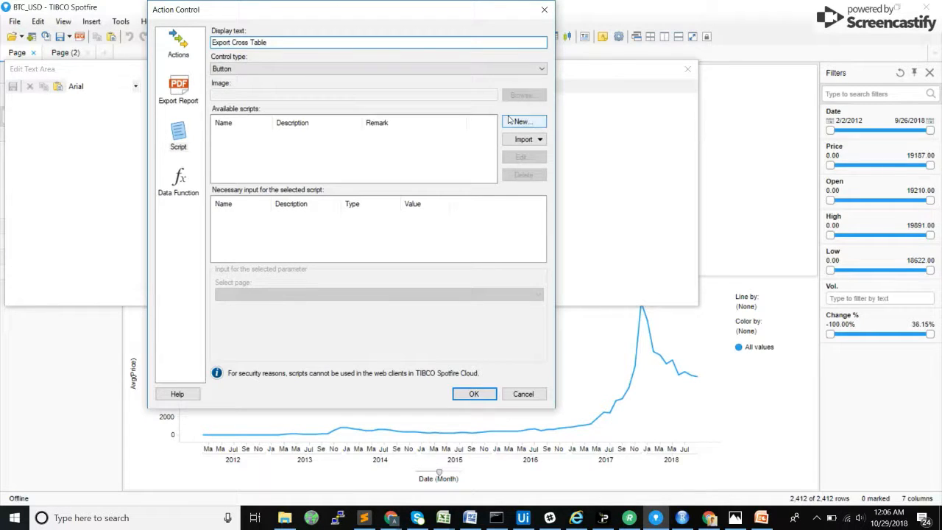
Step: Create a new script named process for the button, containing the entire process.py code copied from Sublime Text
left_click(512, 123)
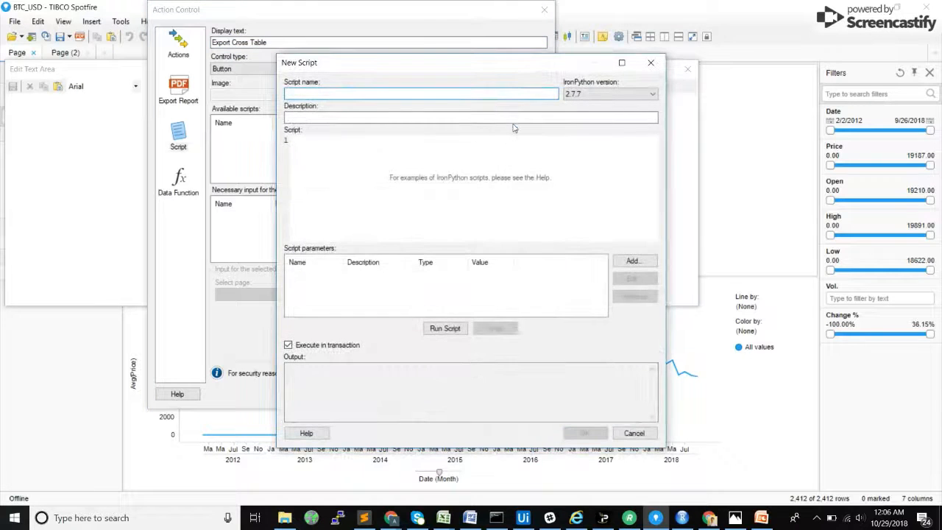
mouse_move(366, 519)
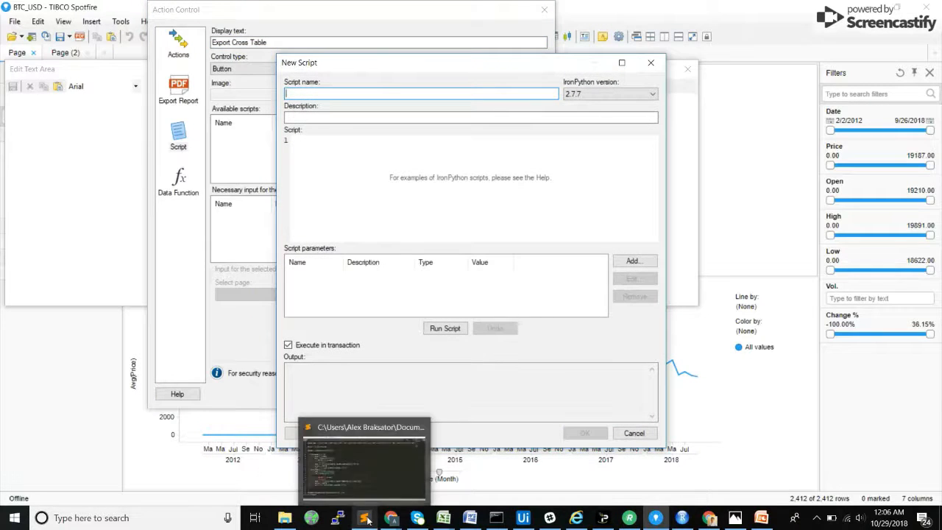
left_click(353, 386)
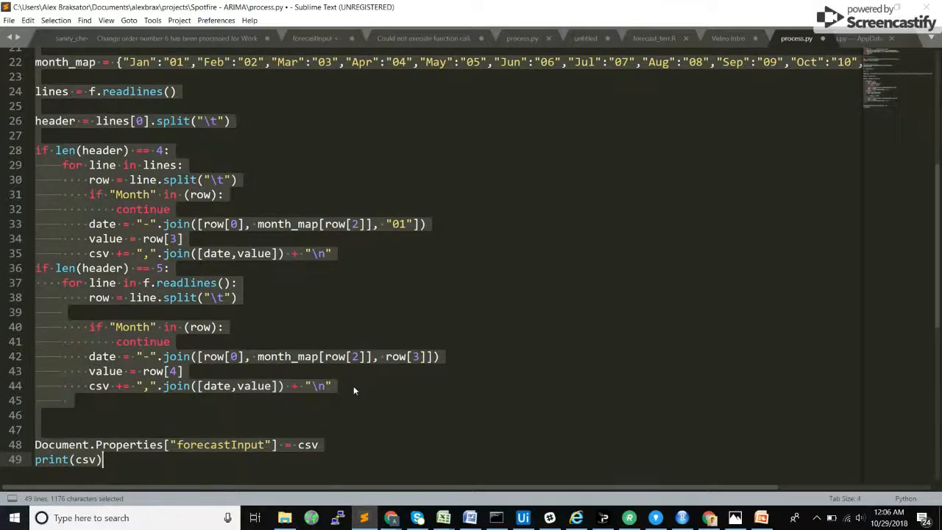
left_click(357, 284)
key("ctrl+a")
key("ctrl+c")
left_click(864, 5)
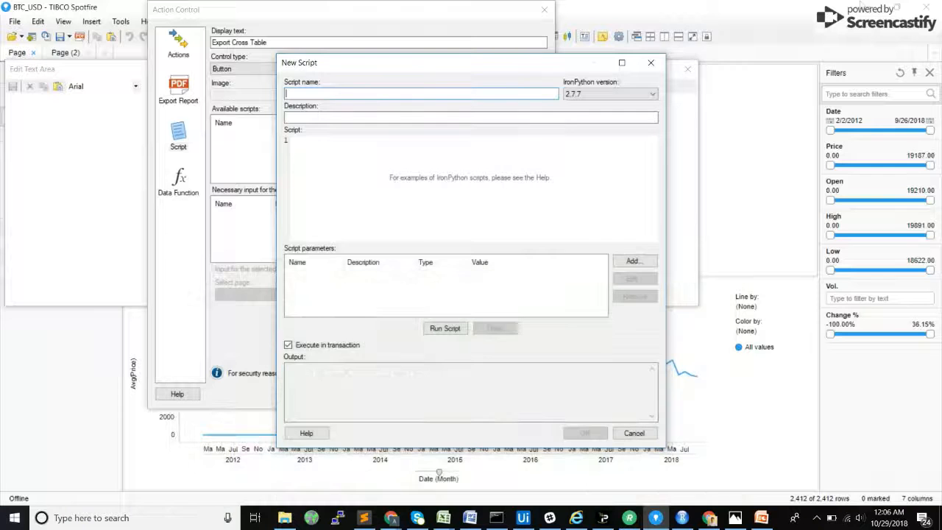
key("ctrl+v")
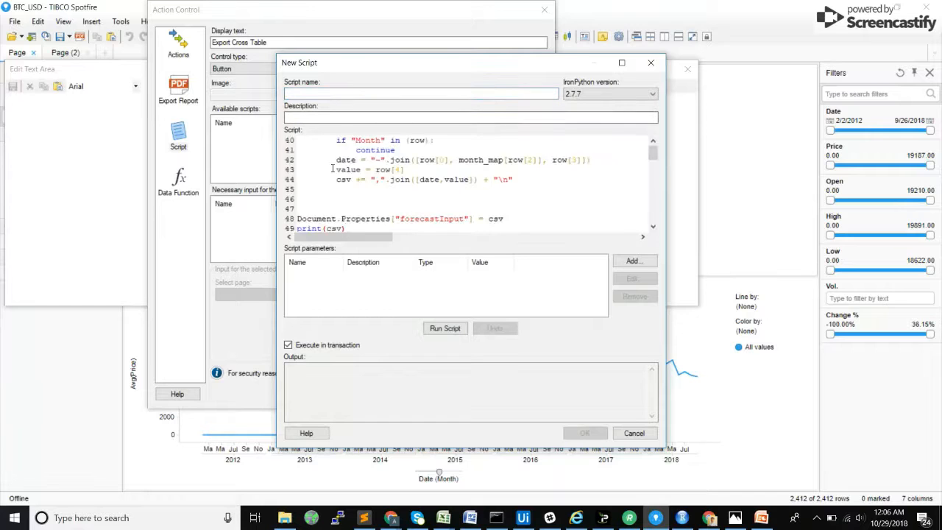
scroll(465, 166, "up", 13)
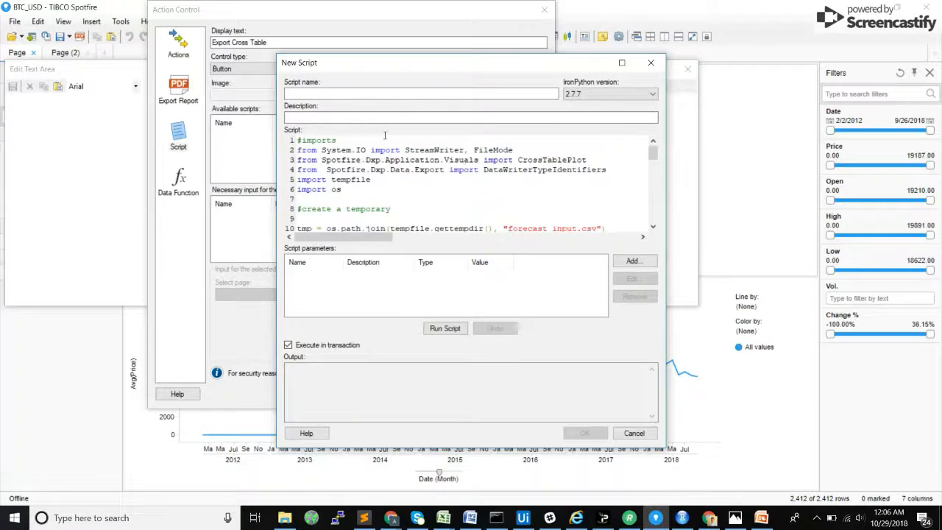
left_click(322, 91)
type("process")
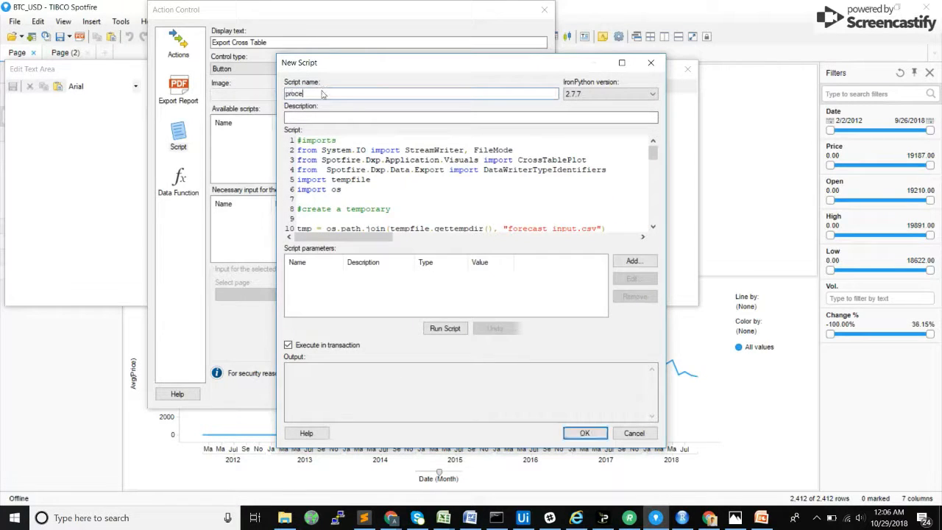
Step: Examine the script's imports, the temporary forecast_input.csv path, the StreamWriter line and the cross table export line
left_click_drag(341, 189, 296, 139)
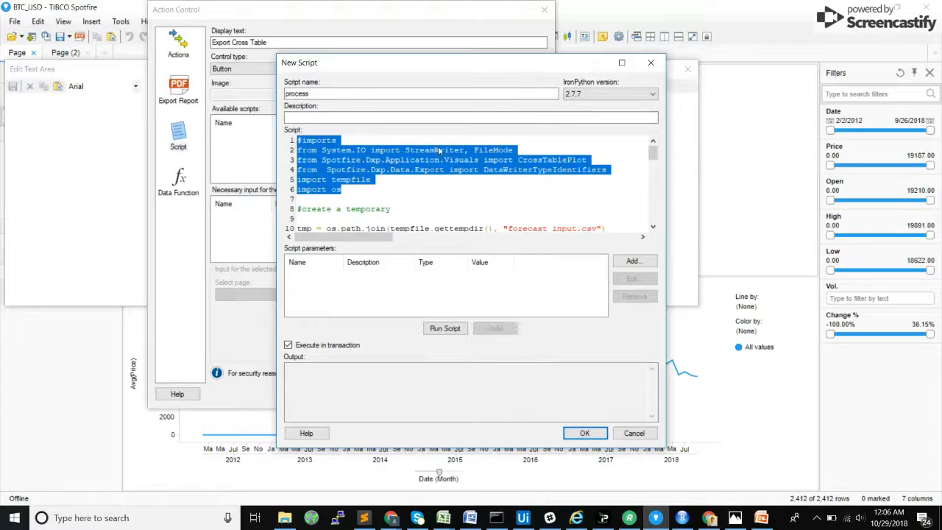
left_click(504, 160)
double_click(546, 160)
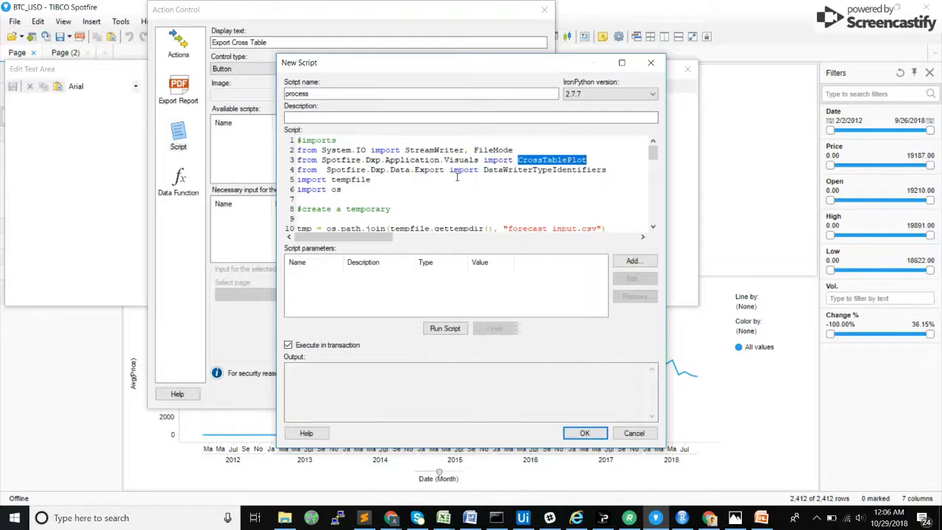
double_click(523, 171)
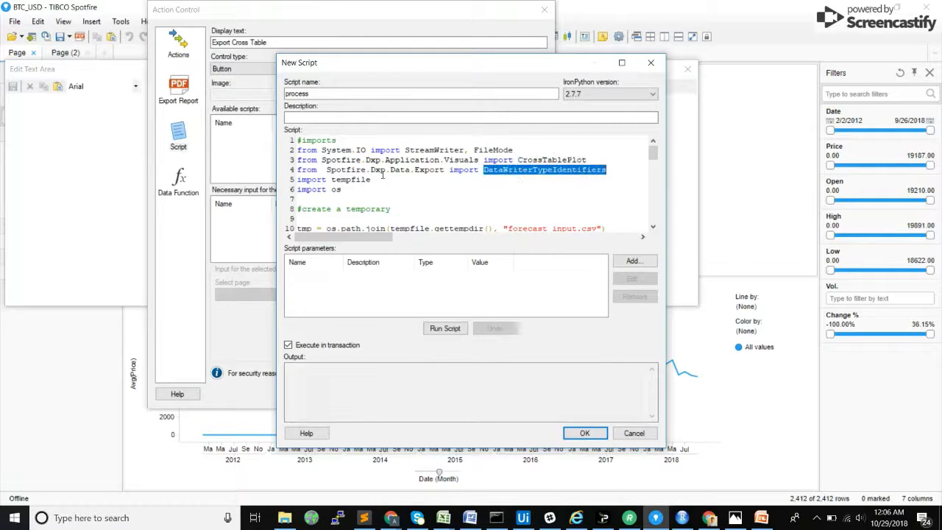
double_click(349, 181)
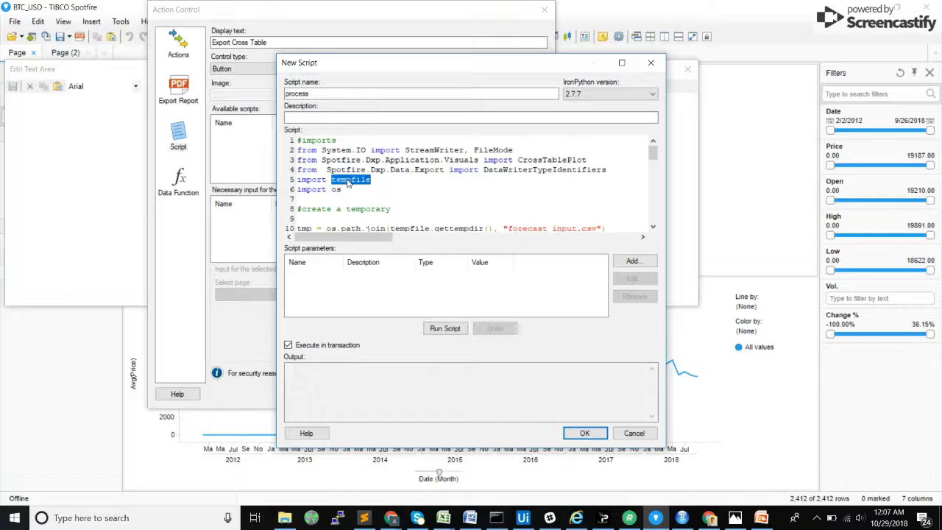
left_click_drag(653, 153, 654, 165)
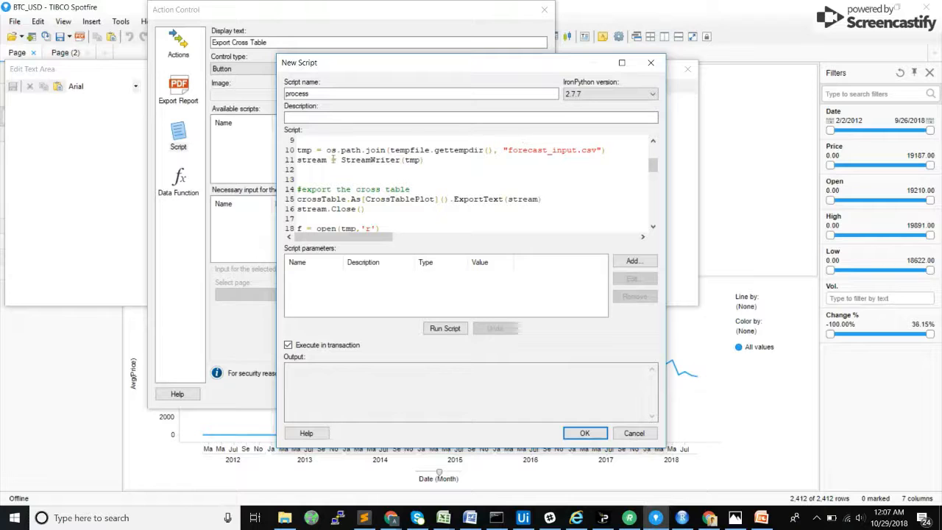
left_click_drag(390, 150, 602, 151)
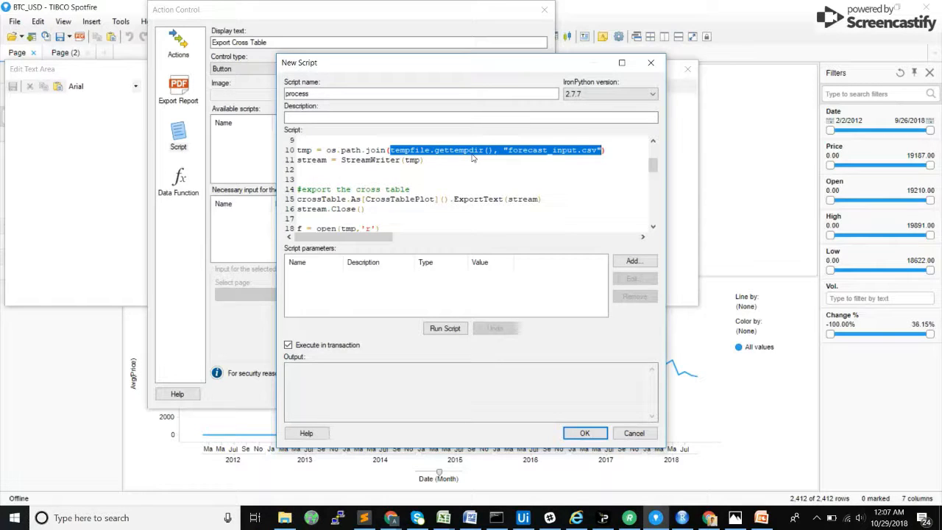
double_click(519, 152)
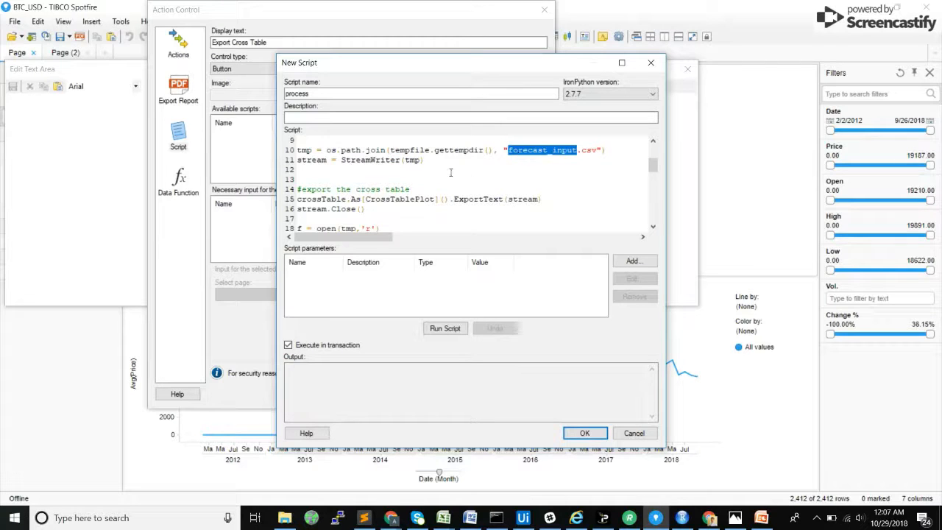
double_click(412, 160)
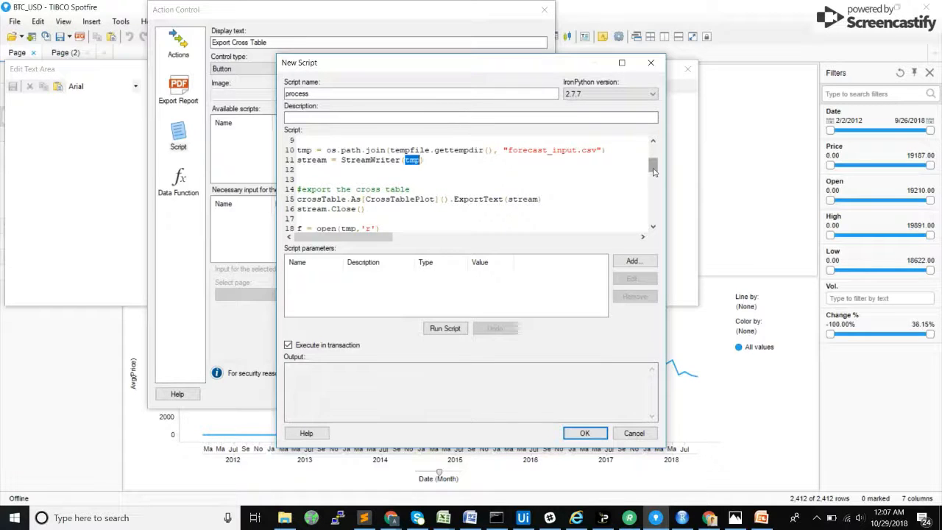
scroll(651, 177, "down", 3)
left_click_drag(652, 180, 651, 169)
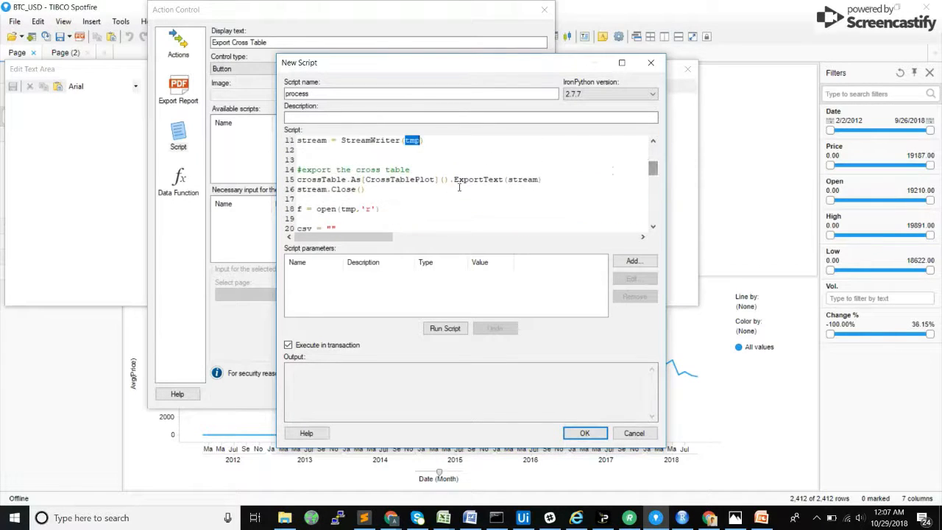
double_click(523, 179)
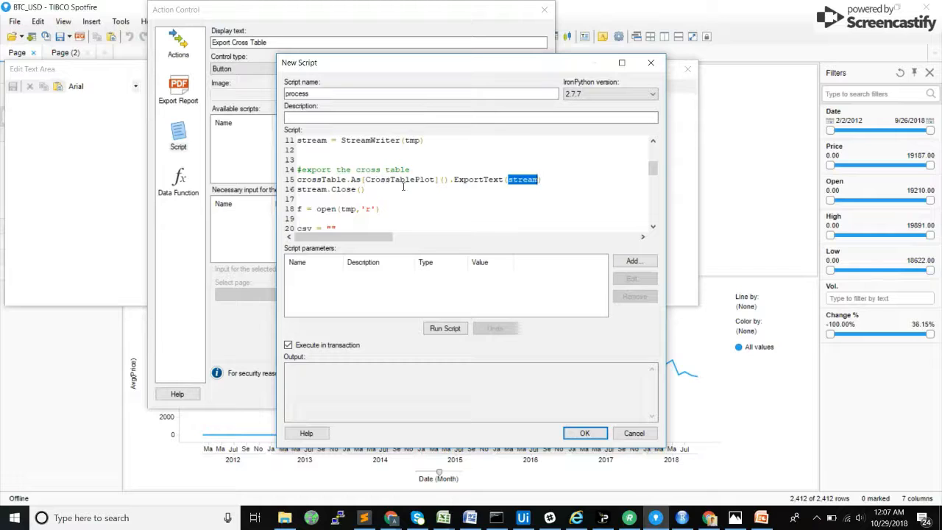
Step: Add a script parameter named crossTable of type Visualization, with Page (2) > INPUT as its value
double_click(322, 182)
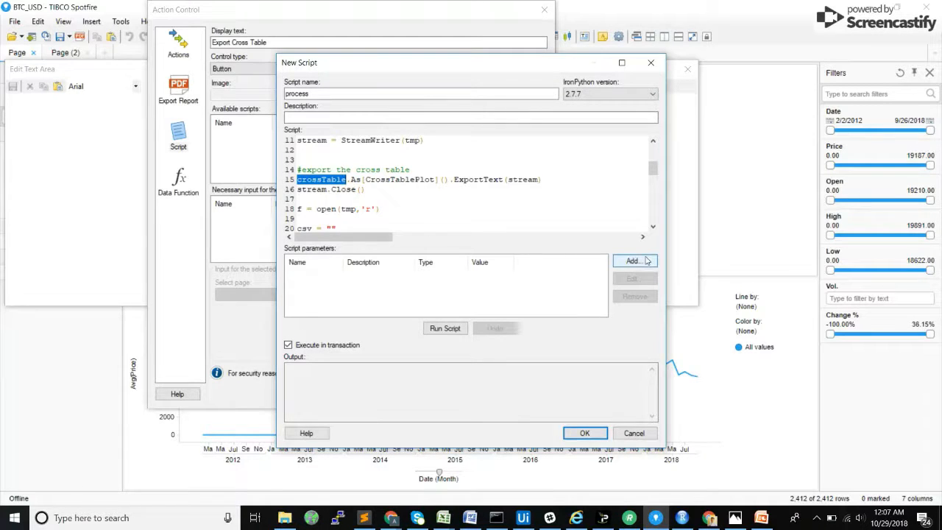
left_click(633, 261)
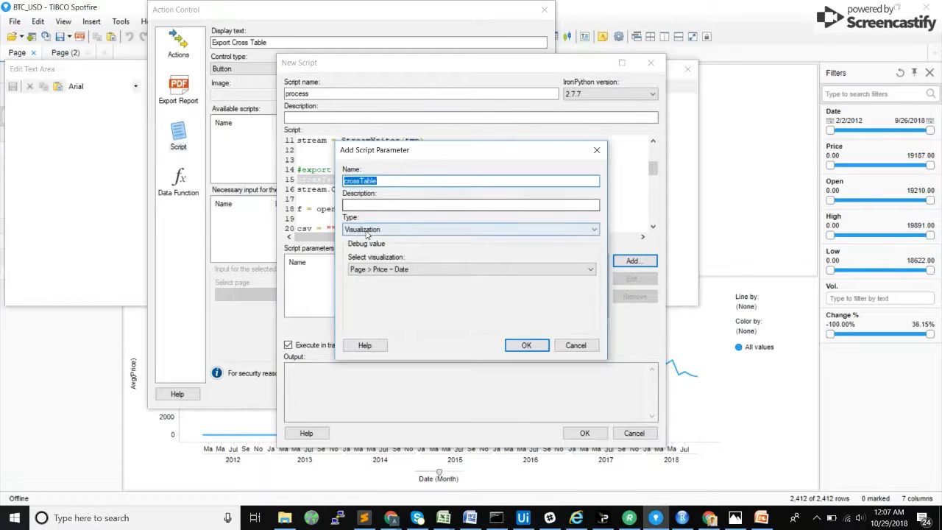
left_click(383, 269)
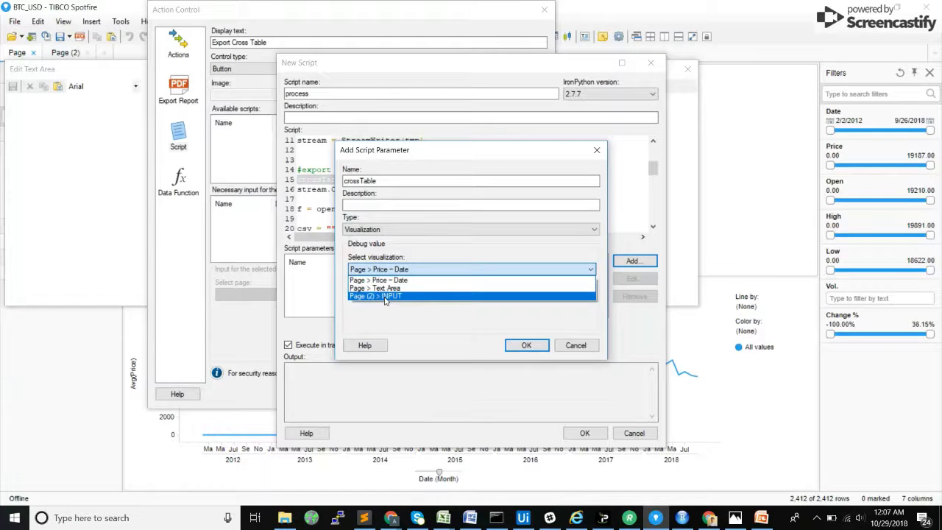
left_click(384, 296)
left_click(529, 345)
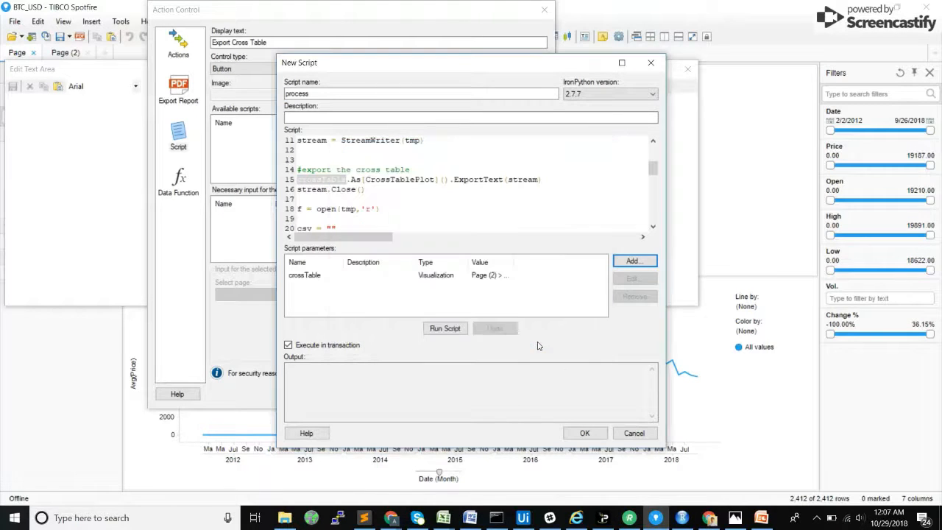
Step: Examine the script lines that open the temporary file, start the empty csv string, read the lines and split the header
left_click_drag(653, 168, 653, 177)
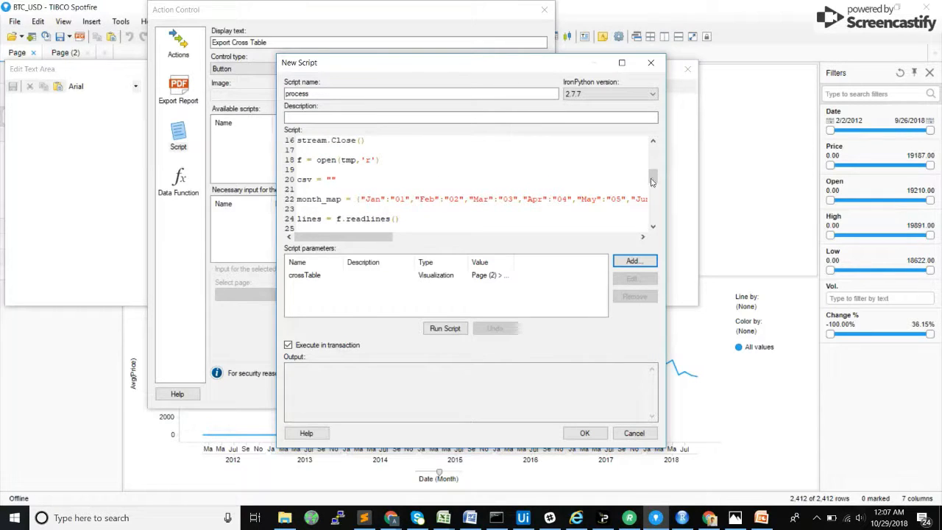
scroll(654, 181, "down", 1)
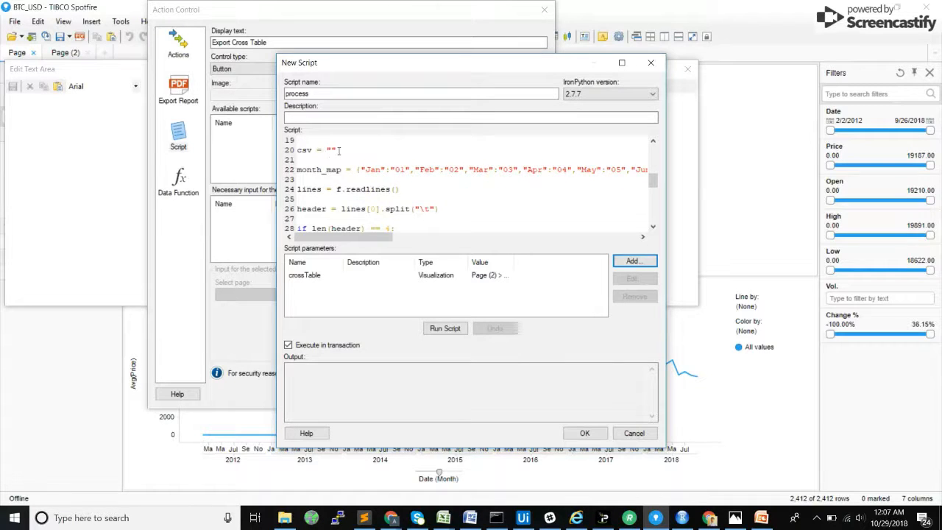
left_click_drag(338, 149, 320, 151)
left_click(302, 150)
double_click(302, 150)
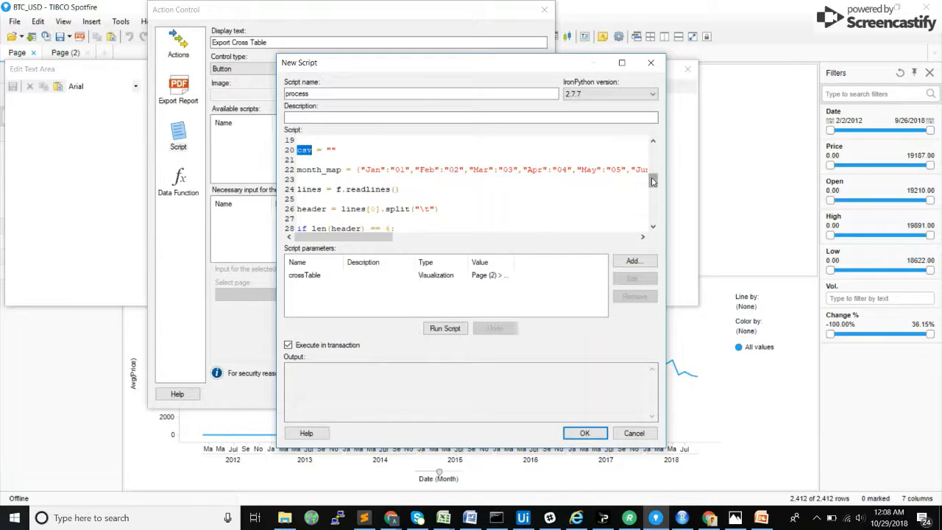
scroll(652, 182, "down", 2)
scroll(652, 182, "up", 1)
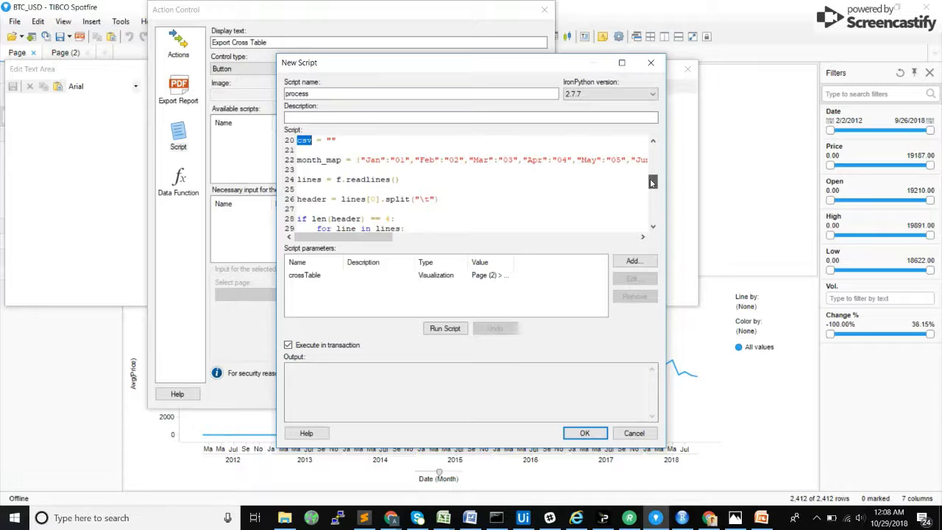
scroll(652, 182, "down", 3)
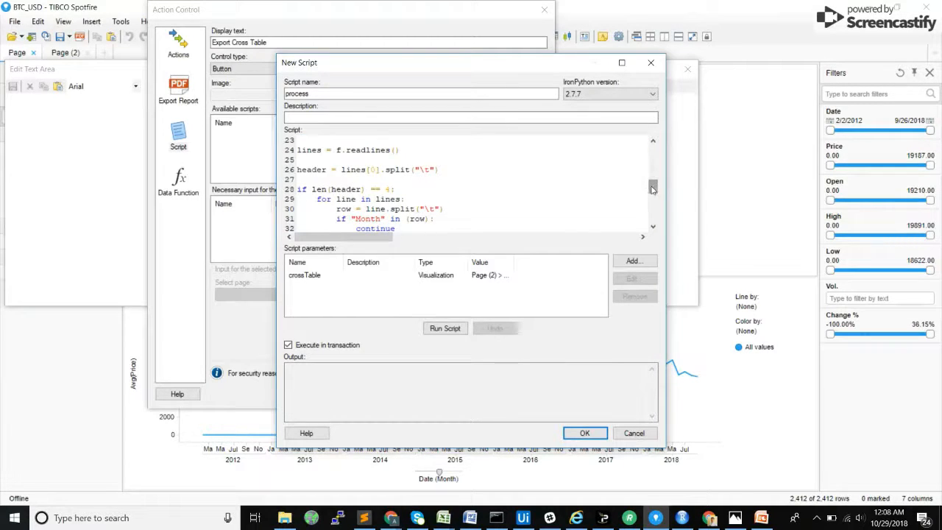
Step: Examine the month_map dictionary, the csv row join of date and value, and the assignment of csv to the forecastInput property
scroll(653, 182, "up", 2)
double_click(372, 179)
double_click(427, 180)
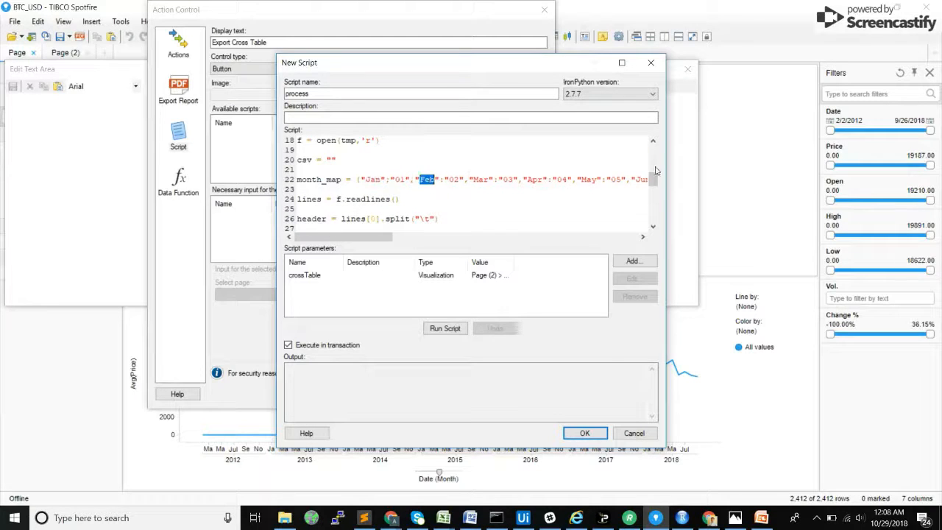
scroll(655, 187, "down", 5)
scroll(655, 186, "up", 2)
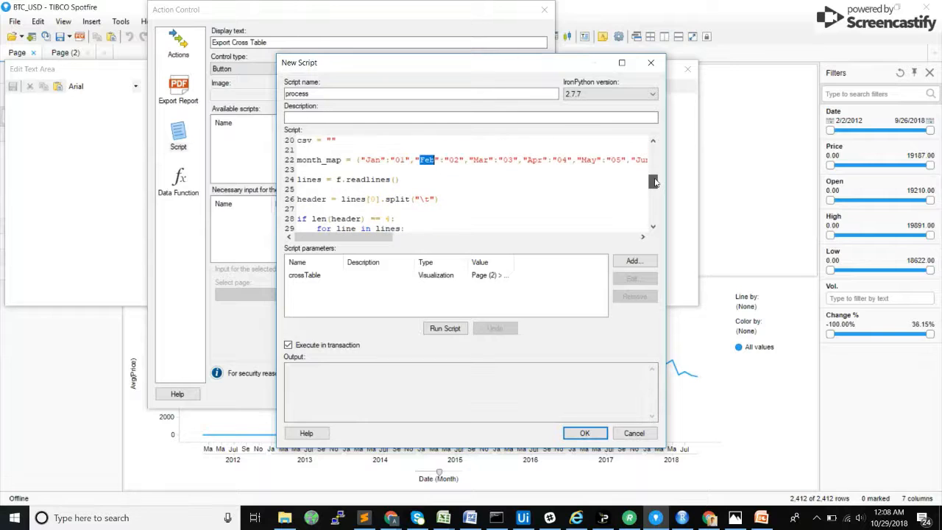
scroll(654, 188, "down", 4)
left_click_drag(653, 189, 654, 218)
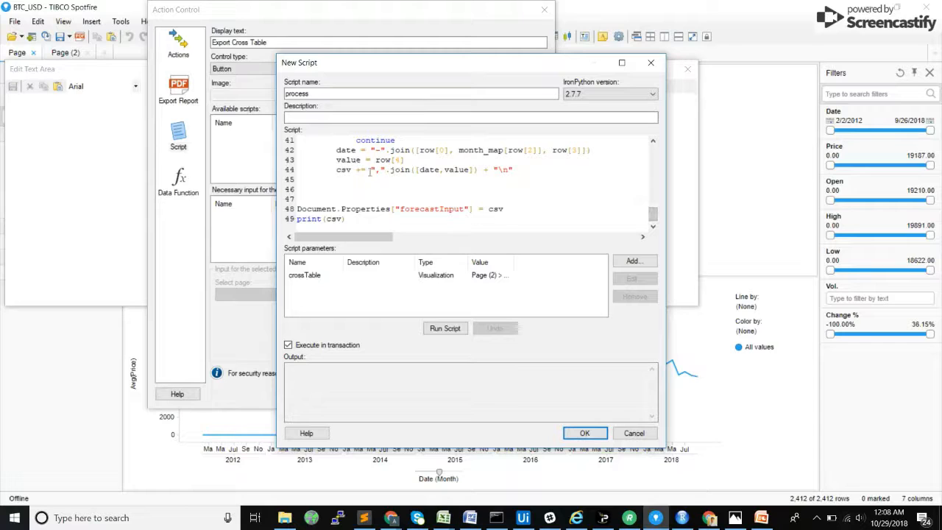
left_click_drag(370, 169, 514, 170)
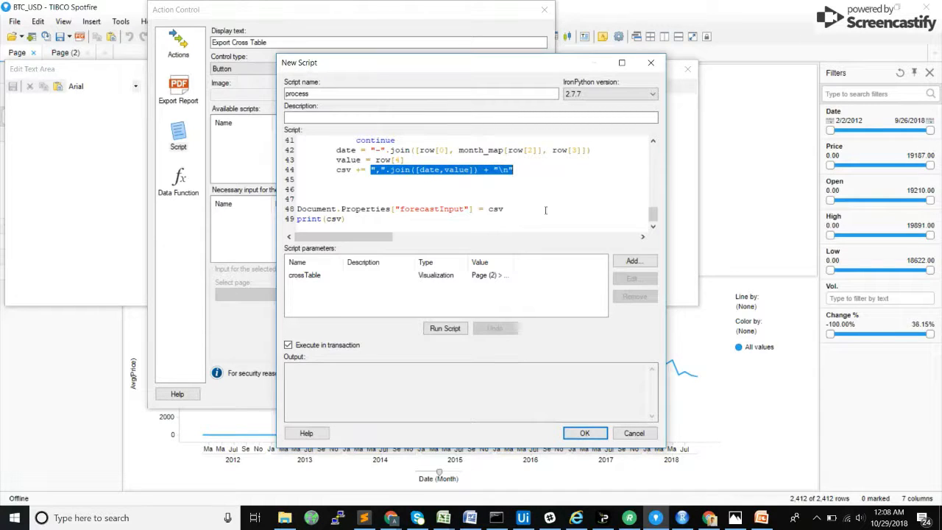
double_click(497, 209)
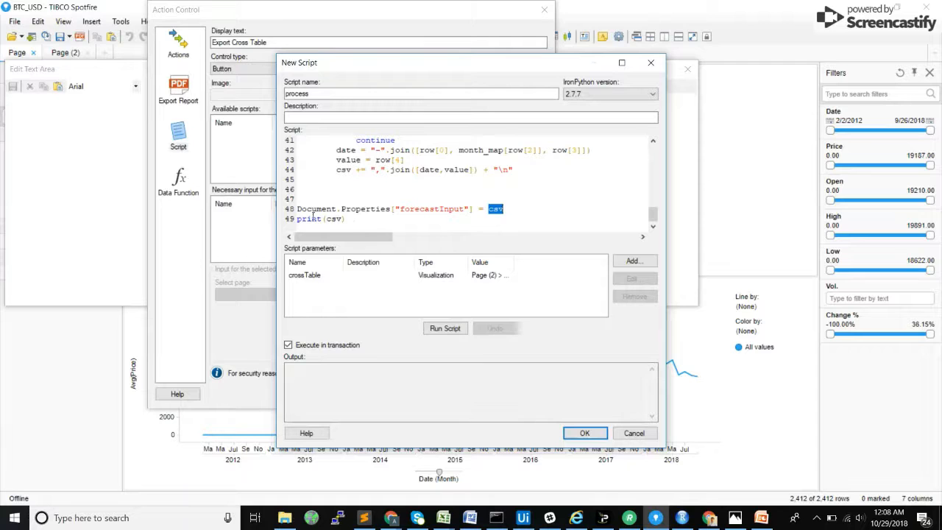
Step: Test-run the process script, then save it and accept the Export Cross Table action control
left_click(444, 328)
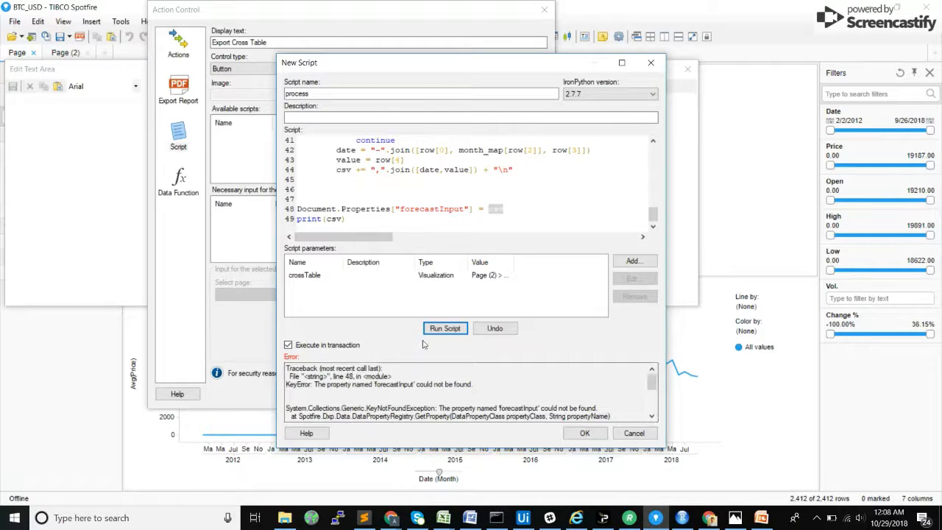
scroll(419, 383, "down", 3)
scroll(399, 396, "up", 3)
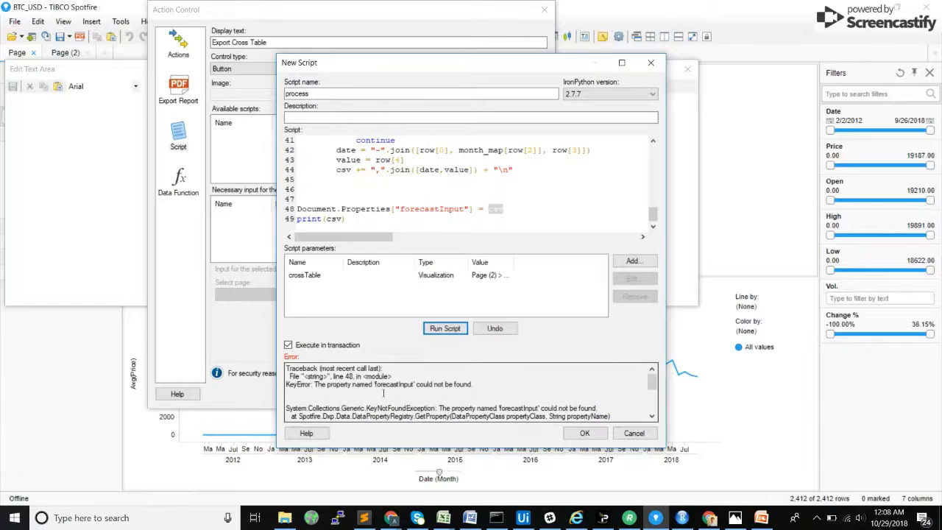
left_click(584, 433)
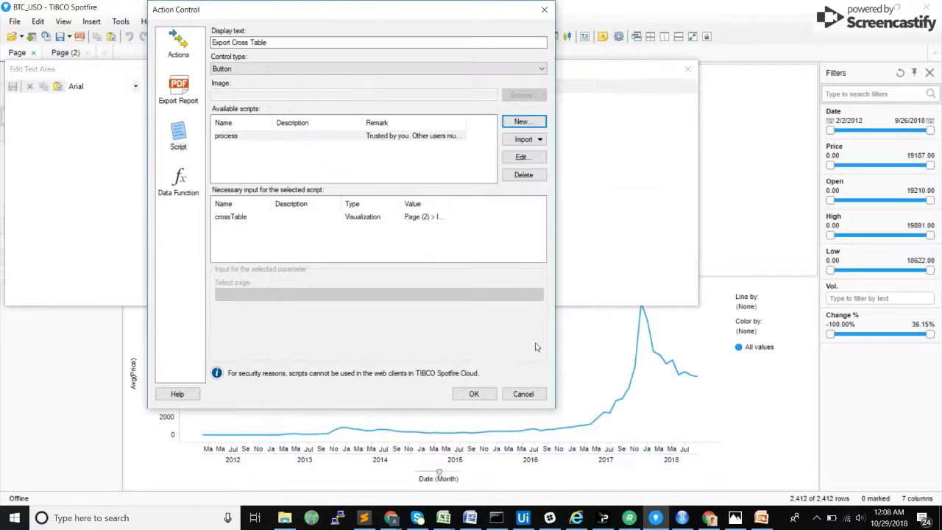
left_click(474, 394)
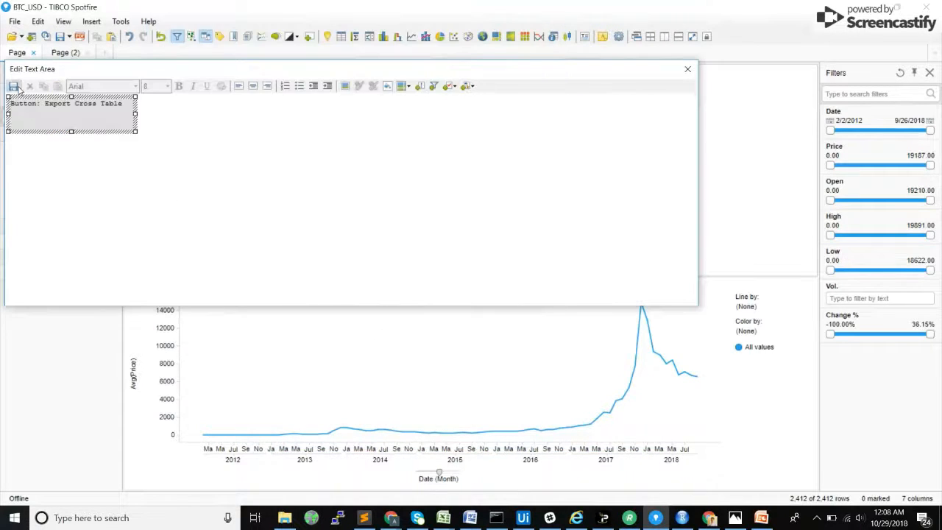
Step: Create a document property named forecastInput of data type String, then close the text area editor
left_click(38, 22)
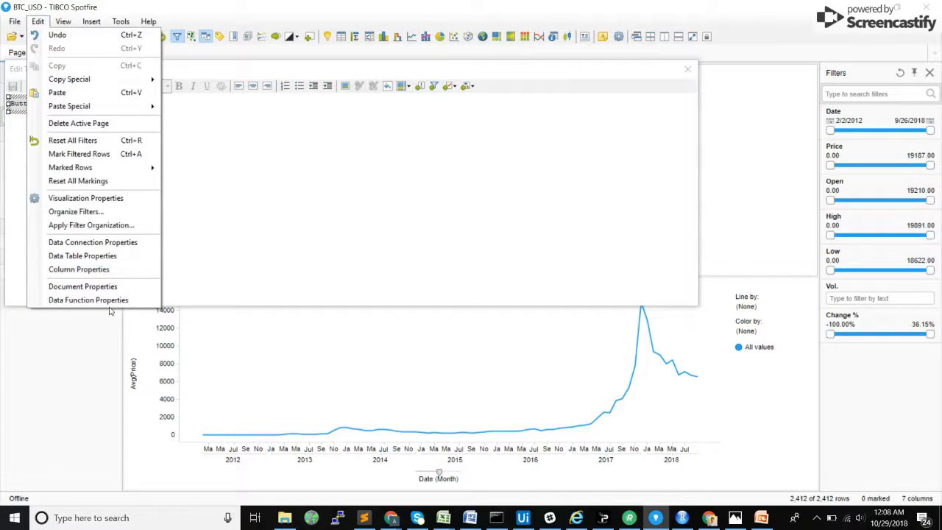
left_click(82, 286)
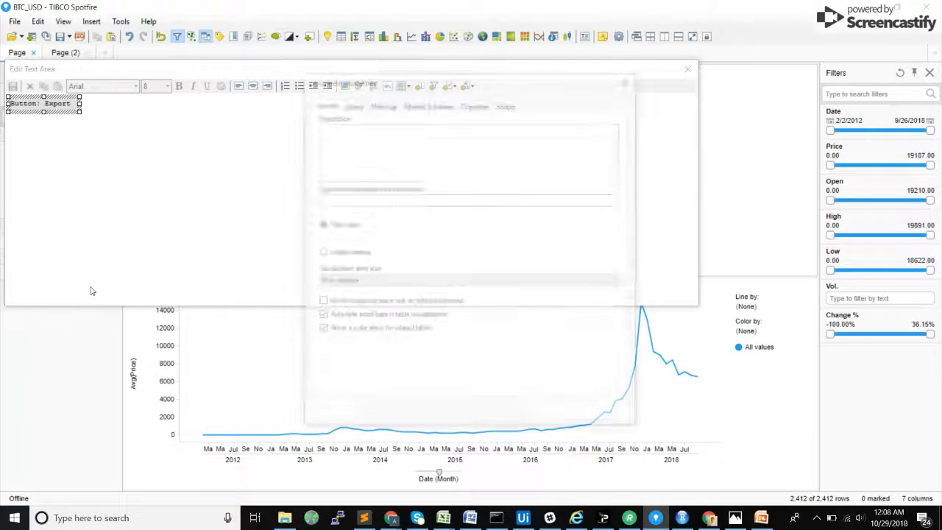
left_click(477, 106)
left_click(587, 130)
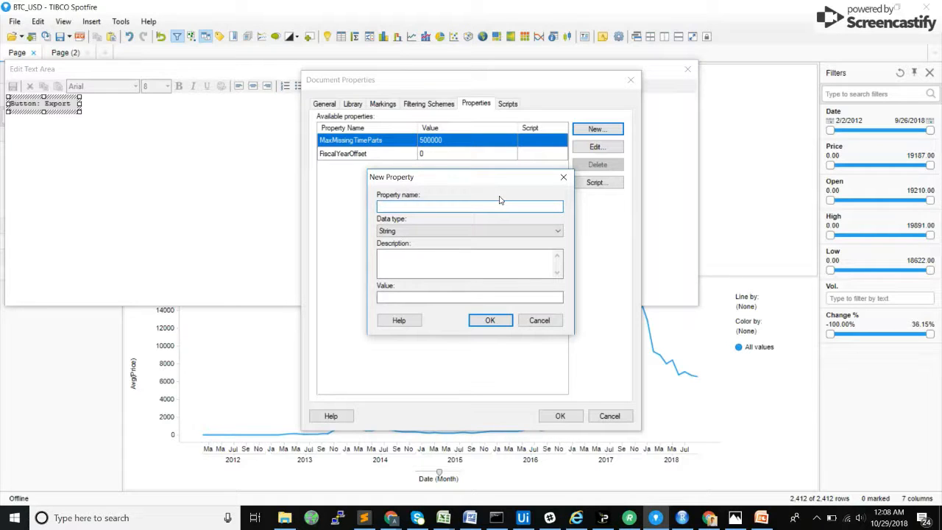
type("forecastInput")
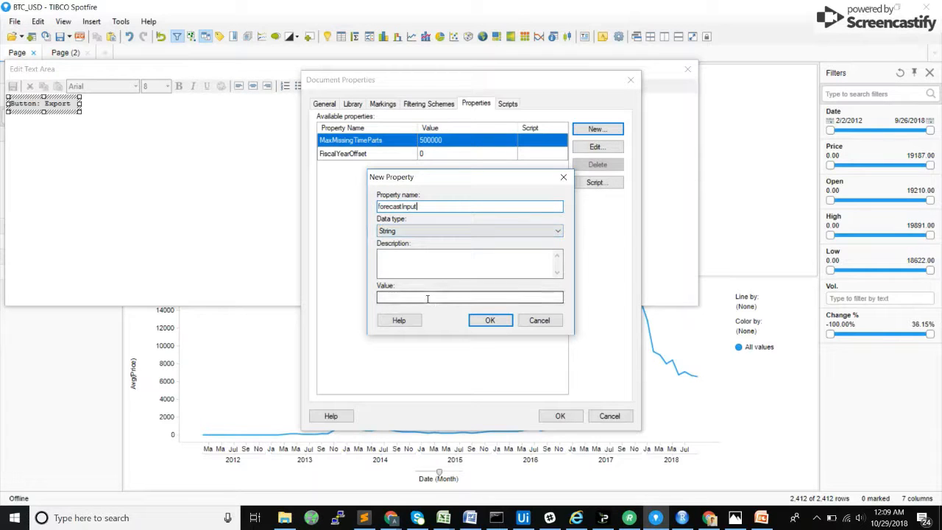
left_click(480, 322)
left_click(561, 416)
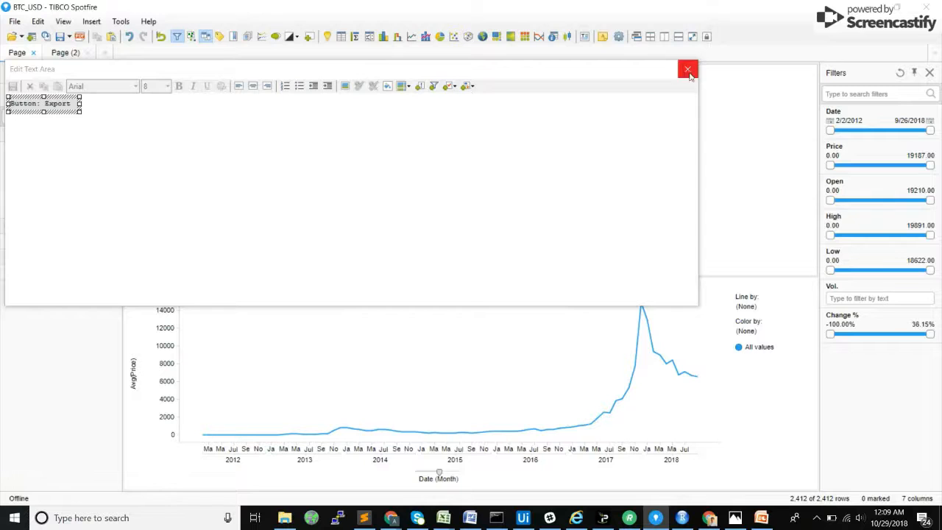
left_click(688, 71)
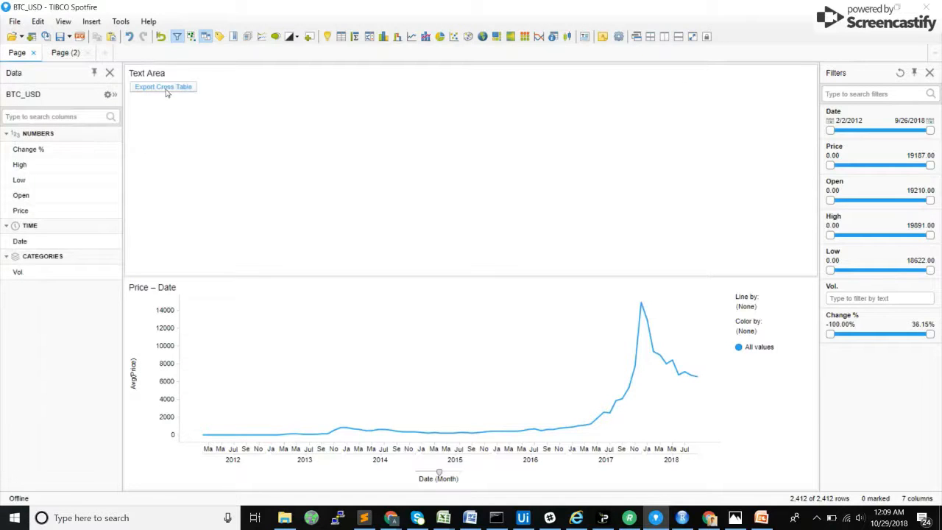
Step: Run Export Cross Table from the text area and check the forecastInput value in the document properties
left_click(38, 21)
left_click(82, 286)
left_click(479, 105)
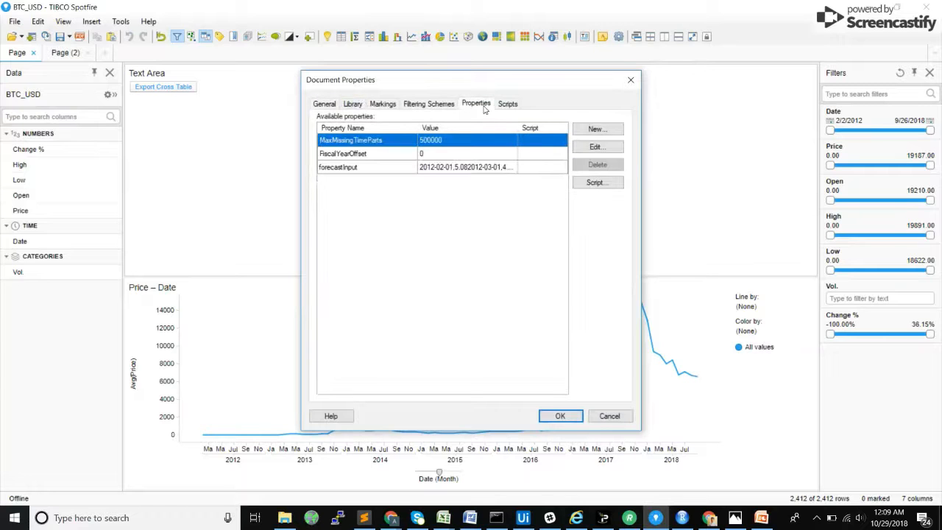
left_click(431, 167)
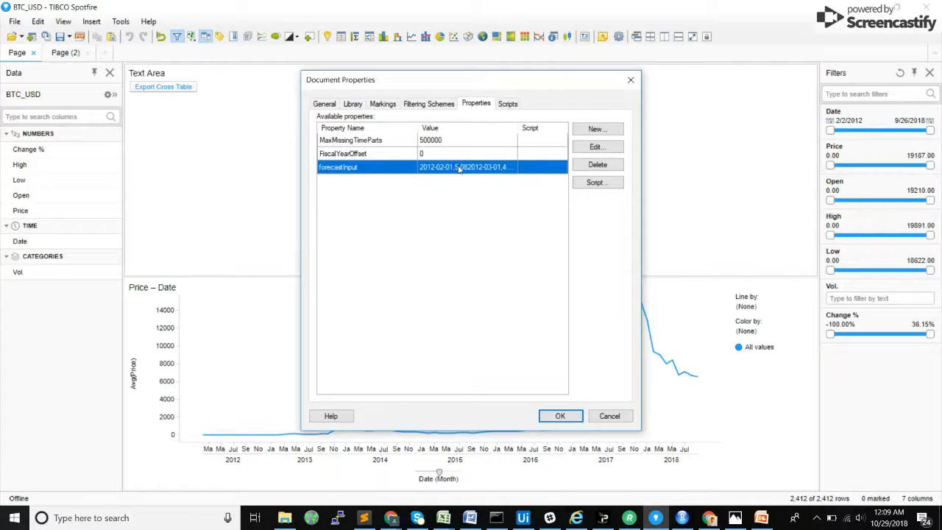
Step: Switch to Sublime Text and examine the exported forecastInput date and value rows in a new file, then start closing that file
left_click(363, 518)
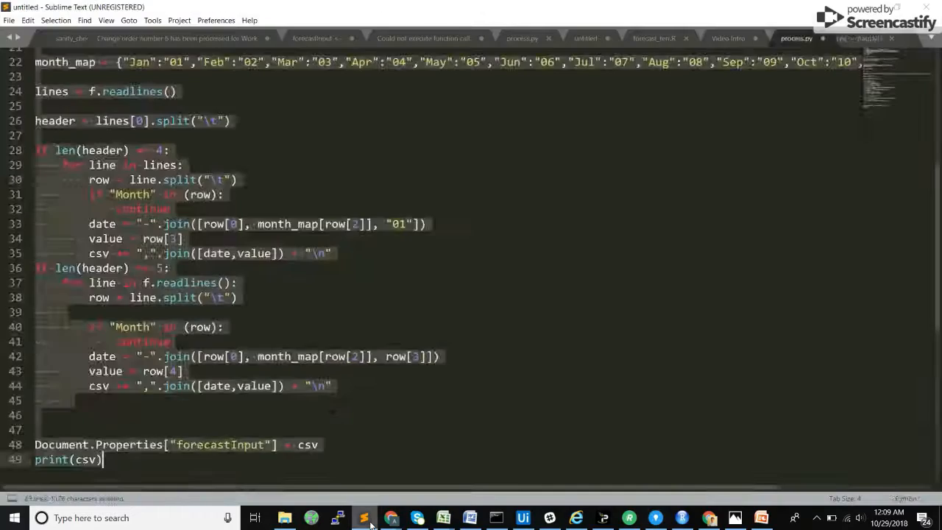
scroll(366, 385, "down", 7)
scroll(368, 384, "up", 20)
scroll(366, 383, "down", 20)
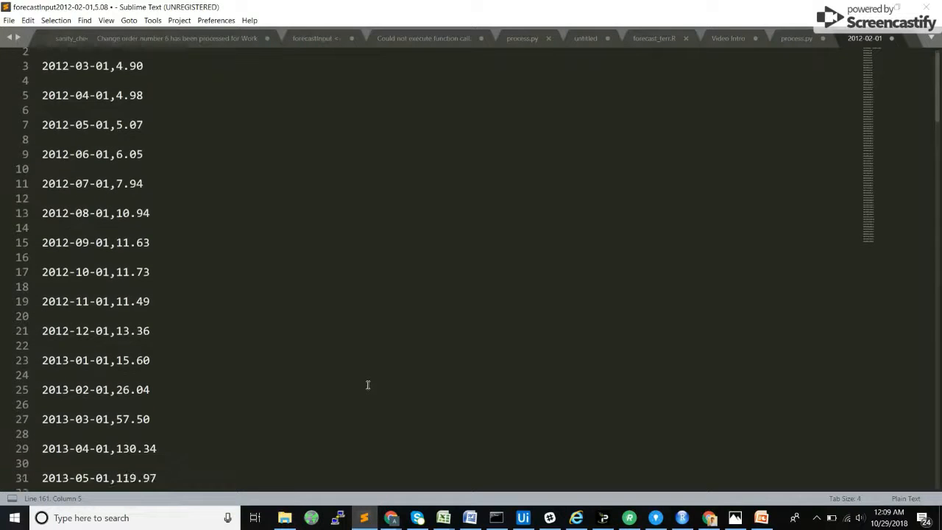
scroll(365, 382, "up", 20)
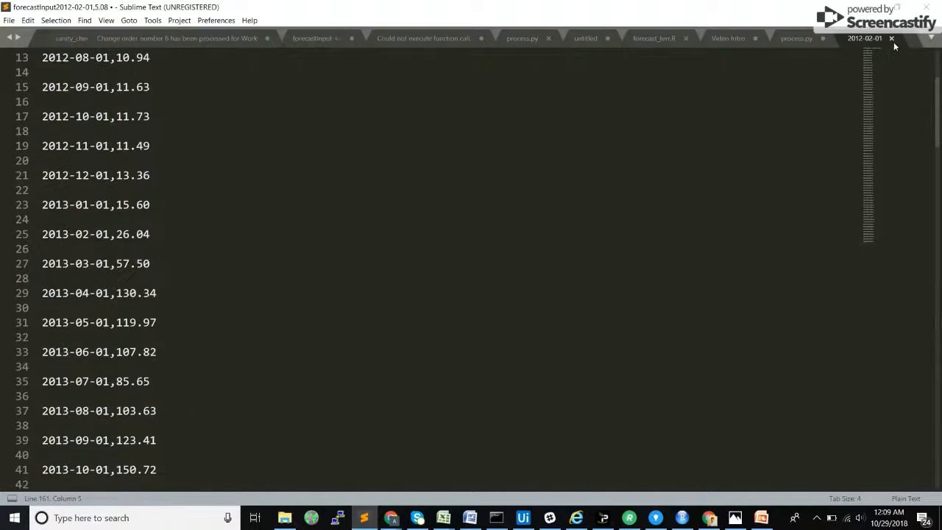
left_click(892, 40)
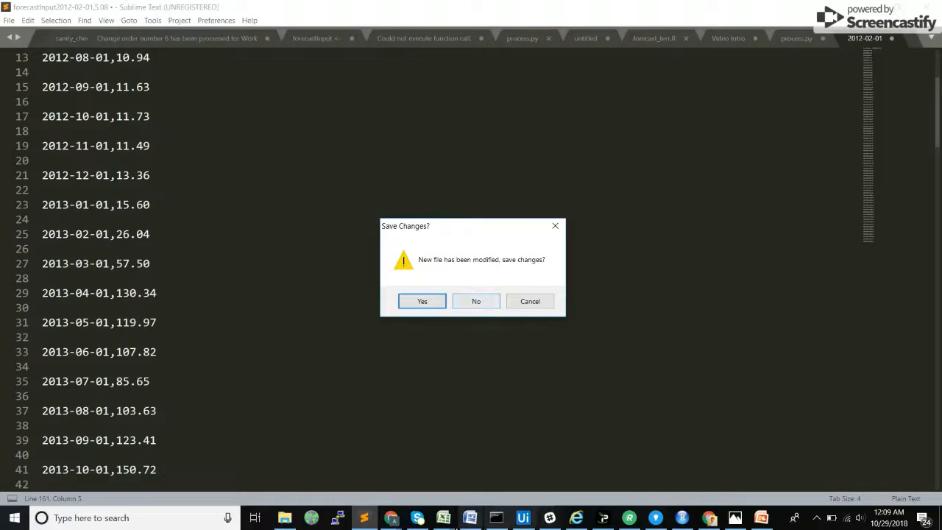
mouse_move(390, 517)
left_click(451, 462)
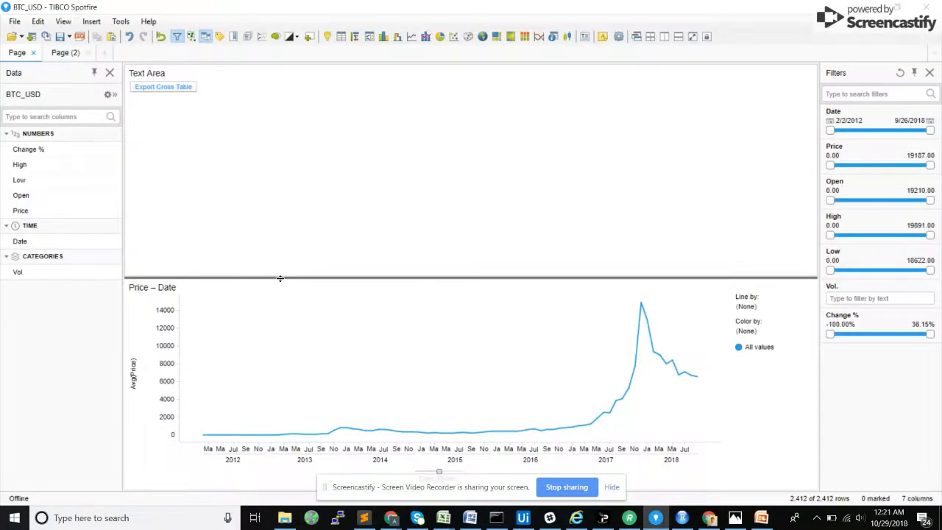
Step: Reduce the text area's height to give the Price – Date line chart more room
left_click_drag(279, 278, 288, 238)
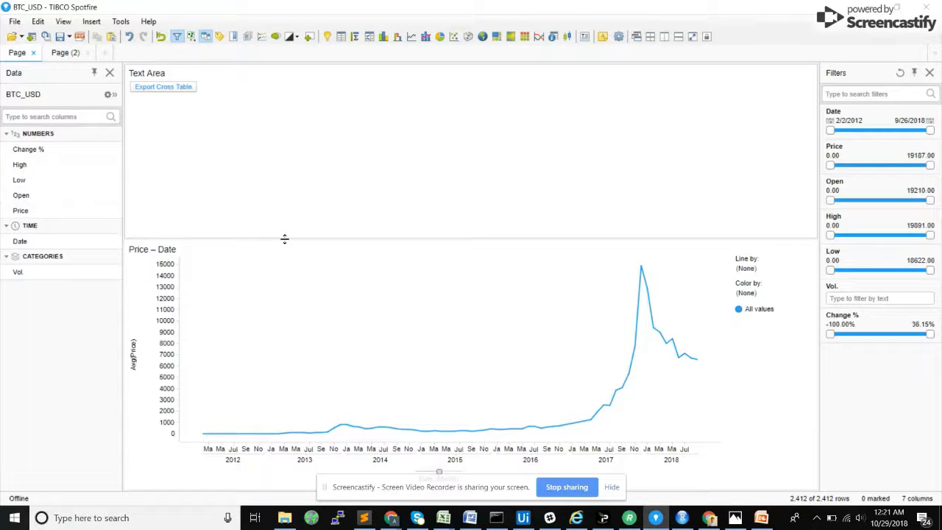
left_click_drag(284, 238, 288, 217)
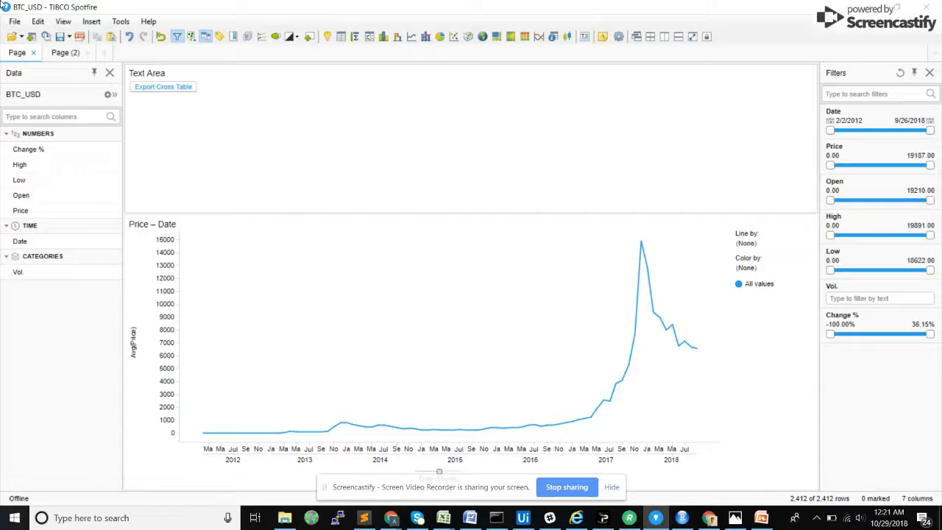
Step: Copy the path of the local TERR engine to the clipboard from TERR Tools
left_click(121, 21)
left_click(121, 22)
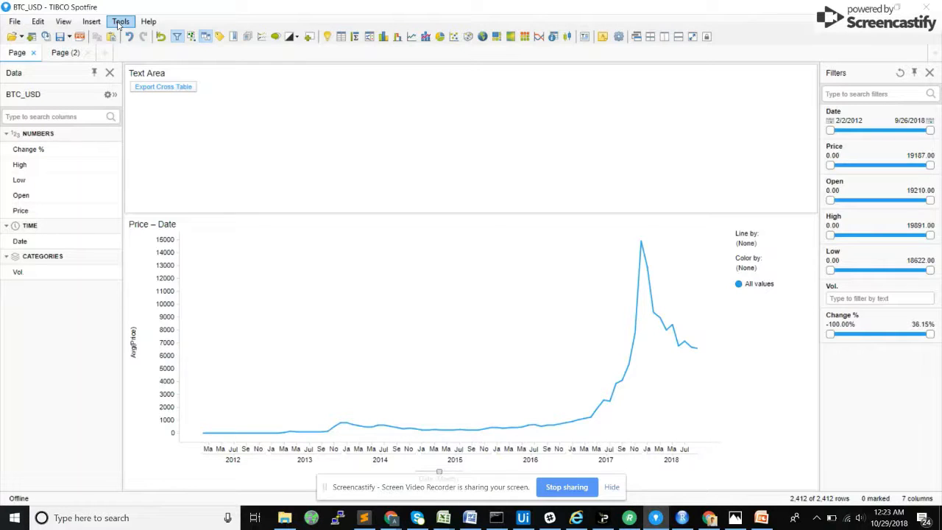
left_click(120, 22)
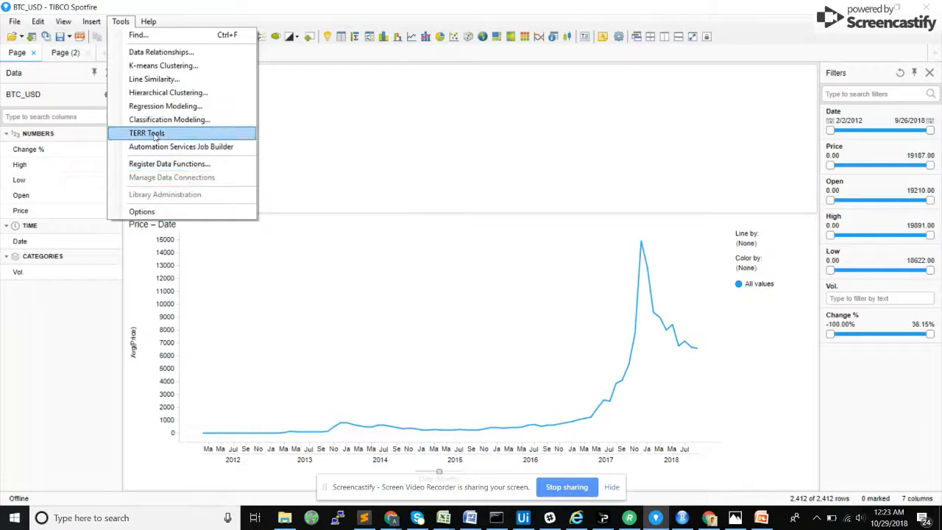
left_click(151, 134)
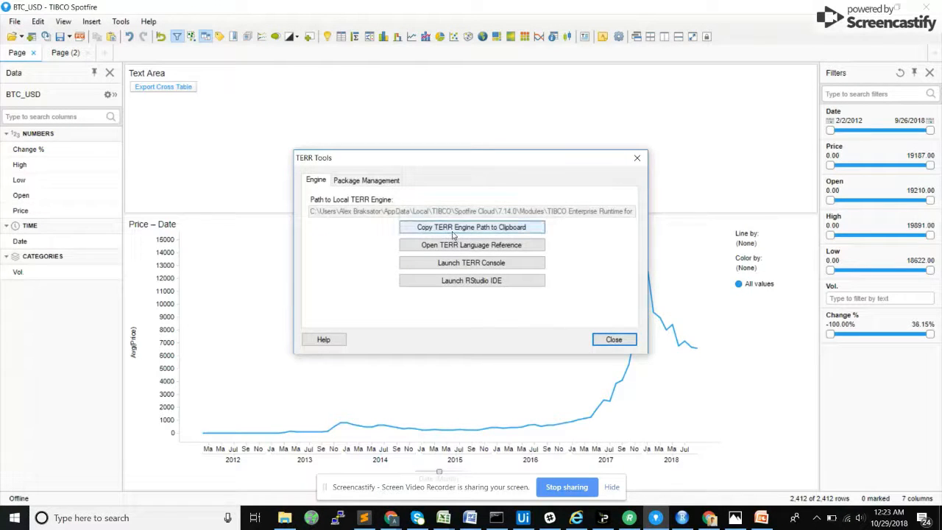
left_click(454, 234)
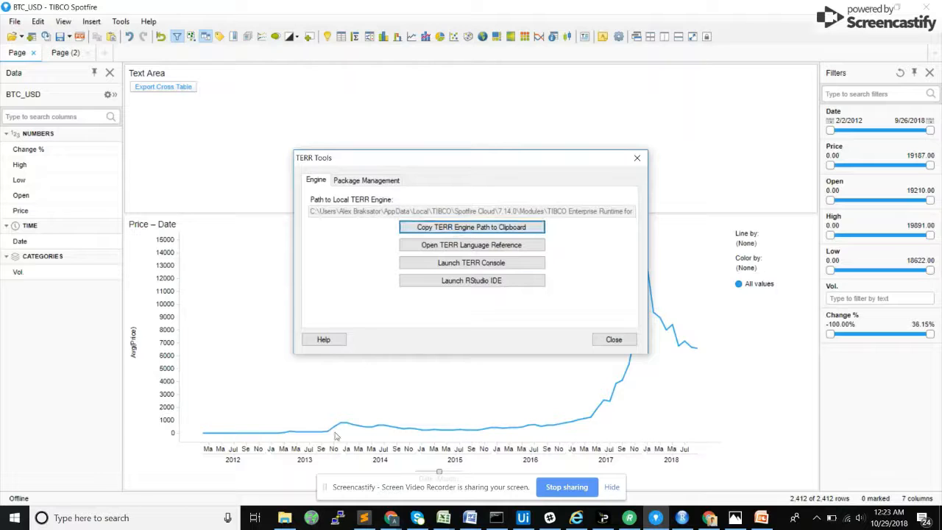
Step: Switch to File Explorer, maximize its window and go to the TERR engine folder using the copied path
left_click(285, 518)
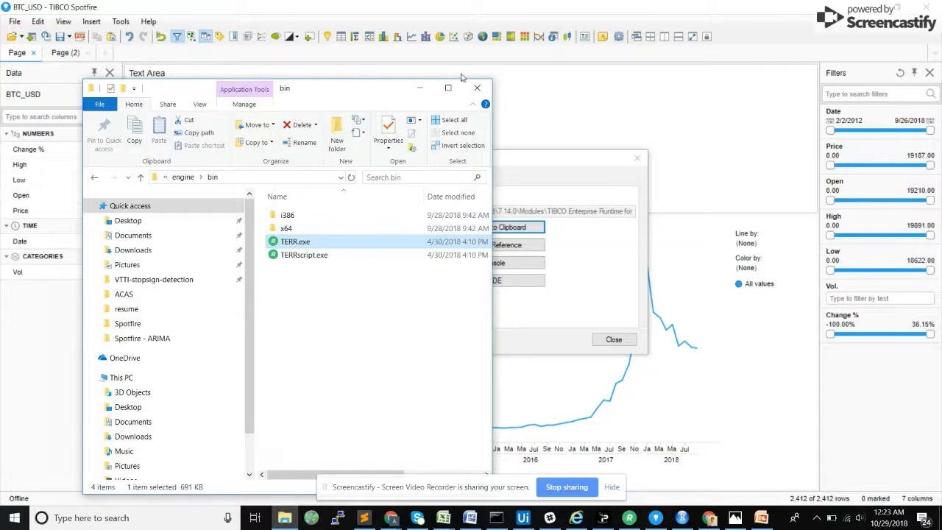
left_click(449, 88)
left_click(594, 96)
type("C:\\Users\\Alex Braksator\\AppData\\Local\\TIBCO\\Spotfire Cloud\\7.14.0\\Modules\\TIBCO Enterprise Runtime for R_4.4.1.6\\engine")
key("Return")
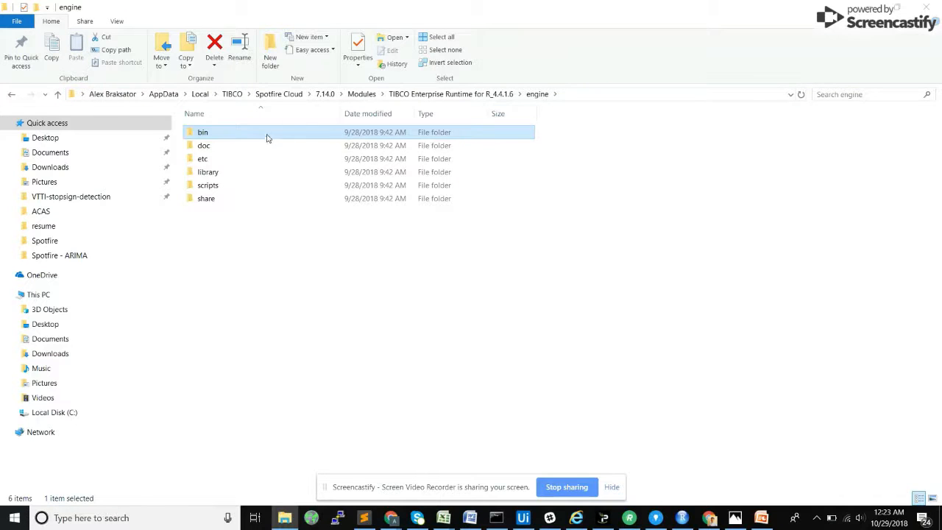
Step: Launch TERR.exe from the engine's bin folder, install the package with install.packages("forecast"), and minimize the console
double_click(263, 133)
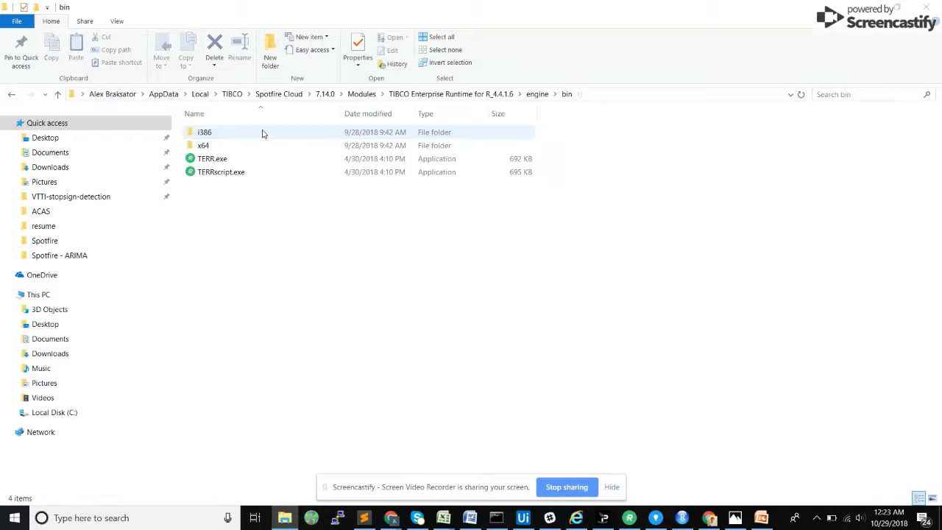
double_click(232, 159)
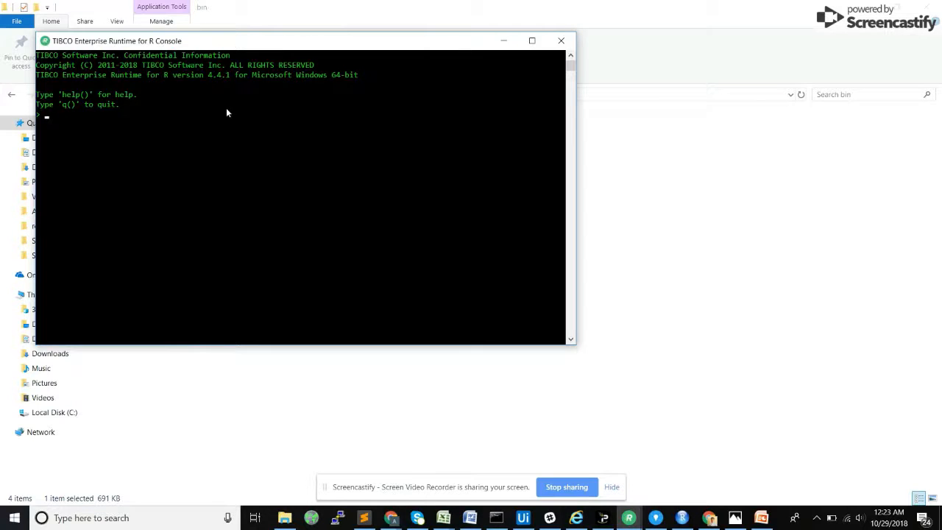
type("install.packages(\"forecast\")")
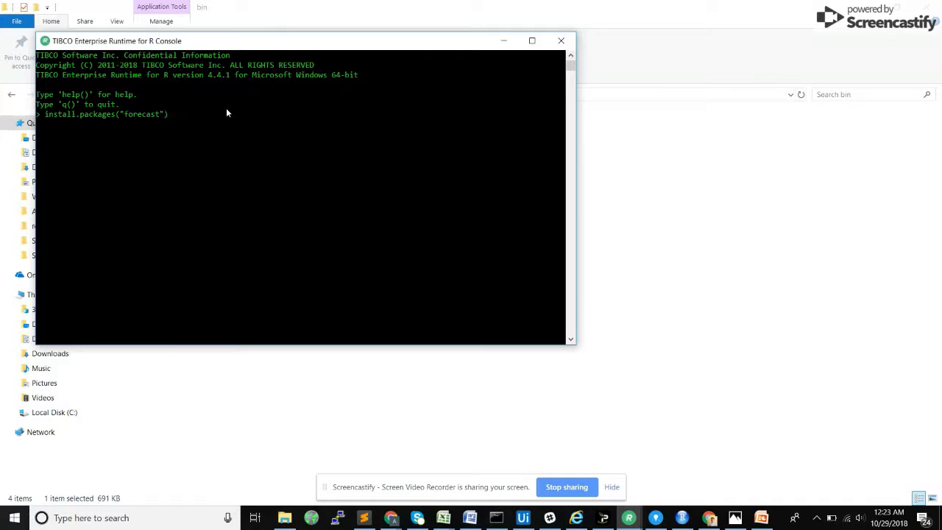
key("Return")
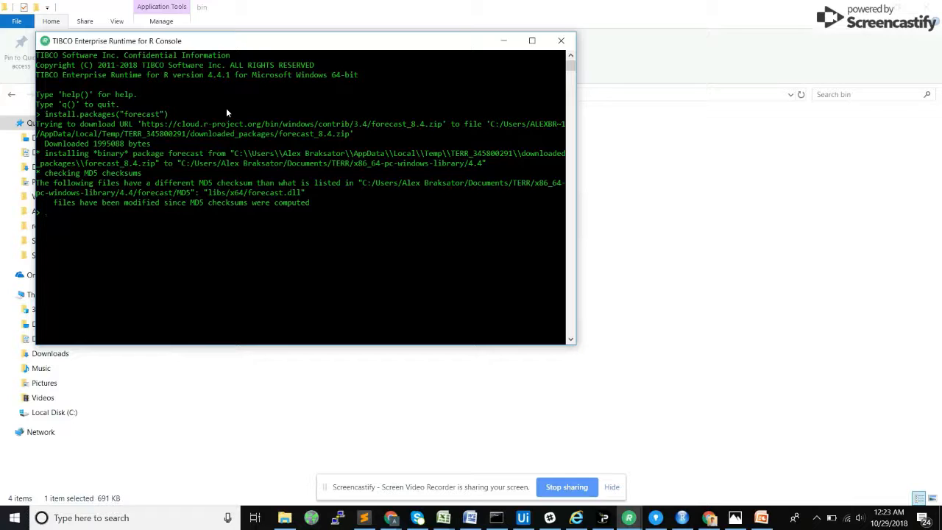
left_click(508, 41)
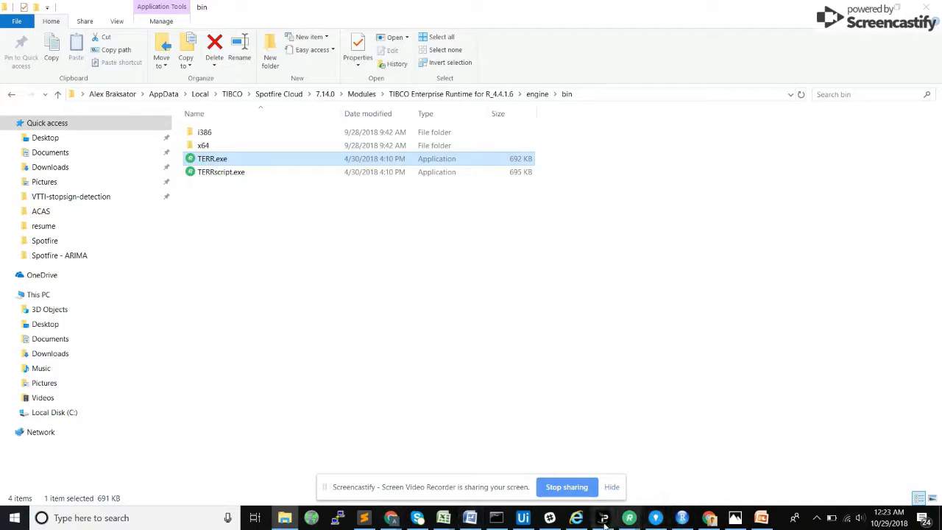
Step: Switch to Sublime Text and copy the whole forecast_terr.R script
left_click(357, 524)
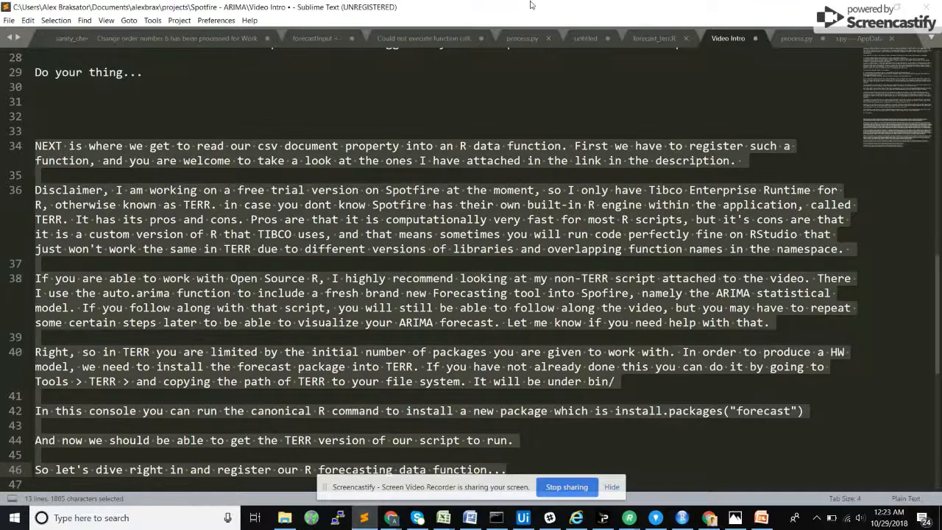
left_click(666, 39)
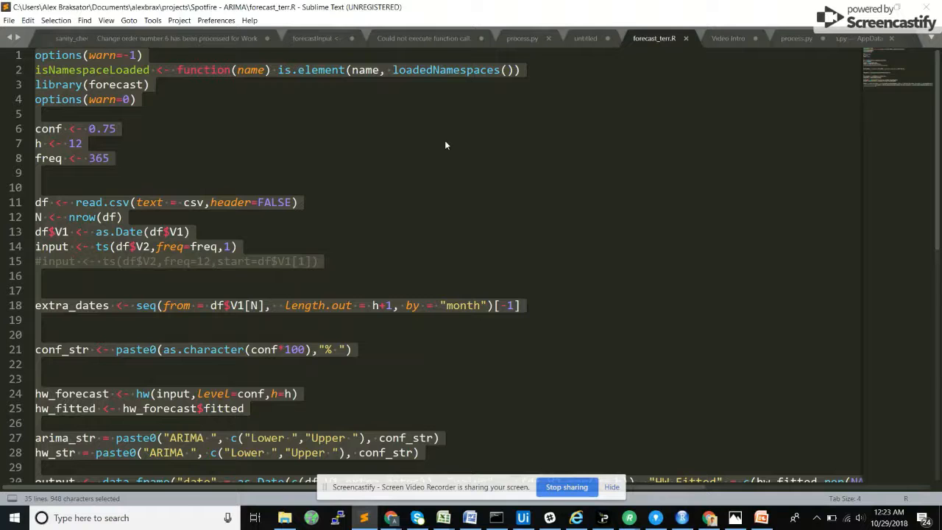
key("alt+Tab")
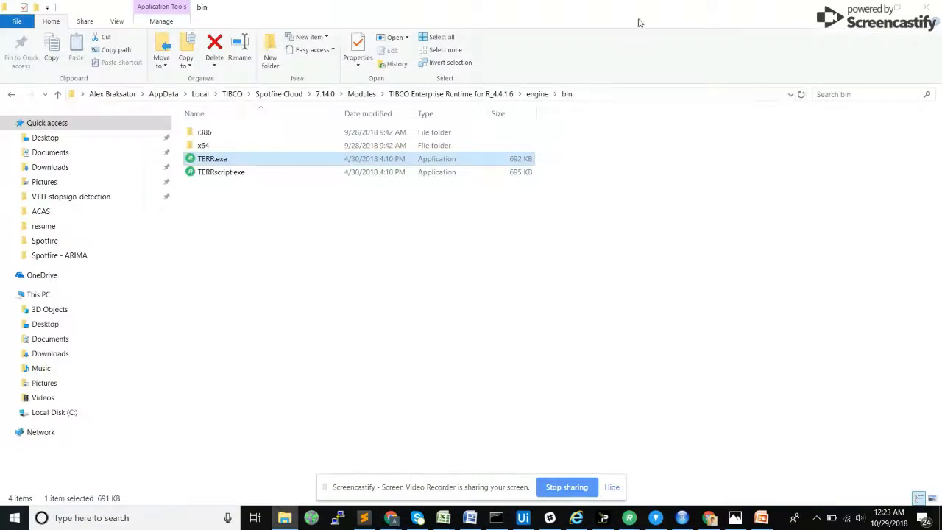
Step: Switch to Spotfire, close TERR Tools and start registering a new data function from the Data Function Properties
left_click(654, 520)
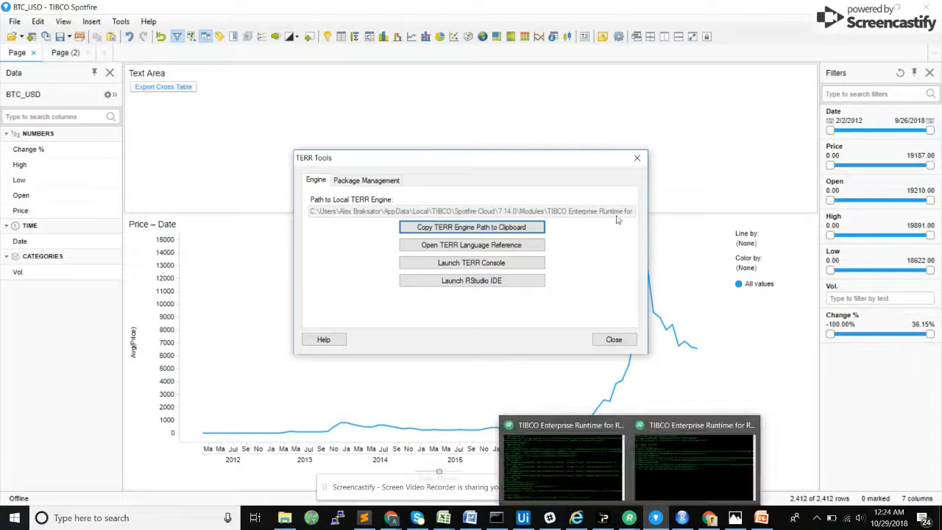
left_click(637, 158)
left_click(14, 21)
left_click(14, 21)
left_click(38, 22)
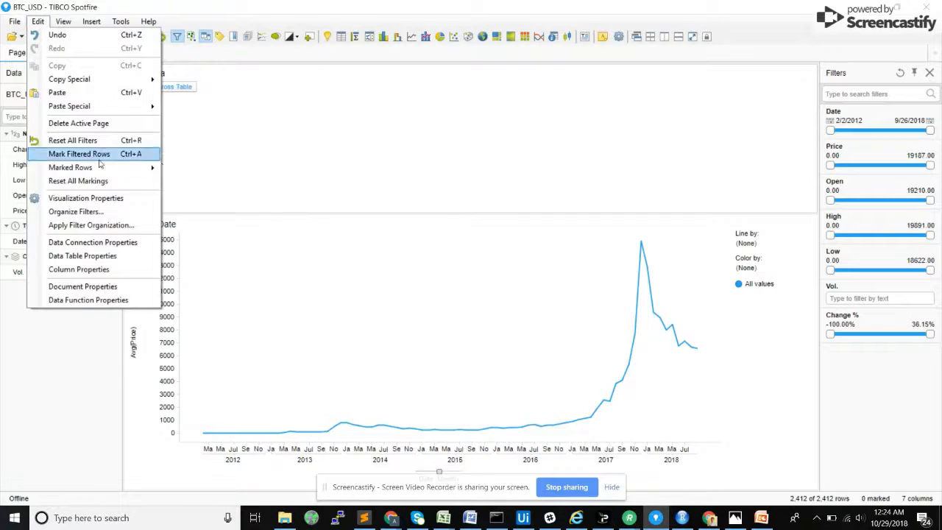
left_click(100, 301)
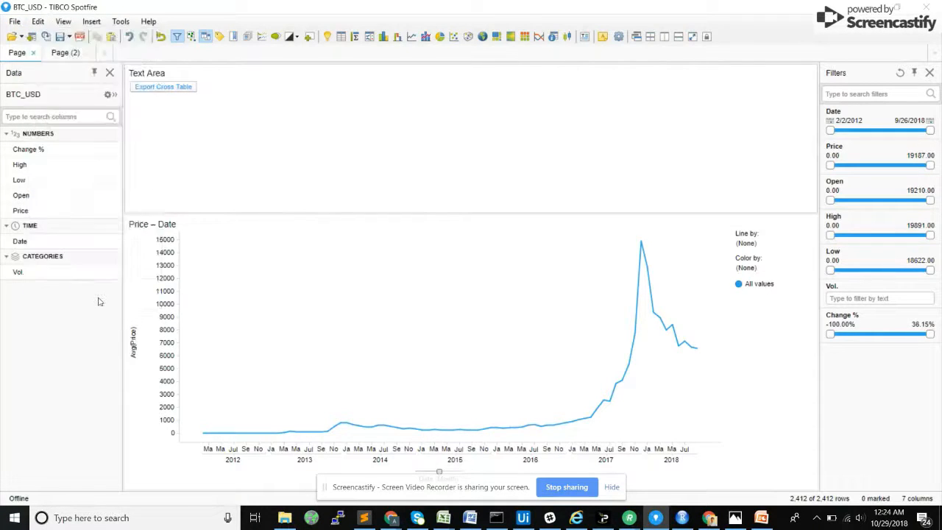
left_click(611, 161)
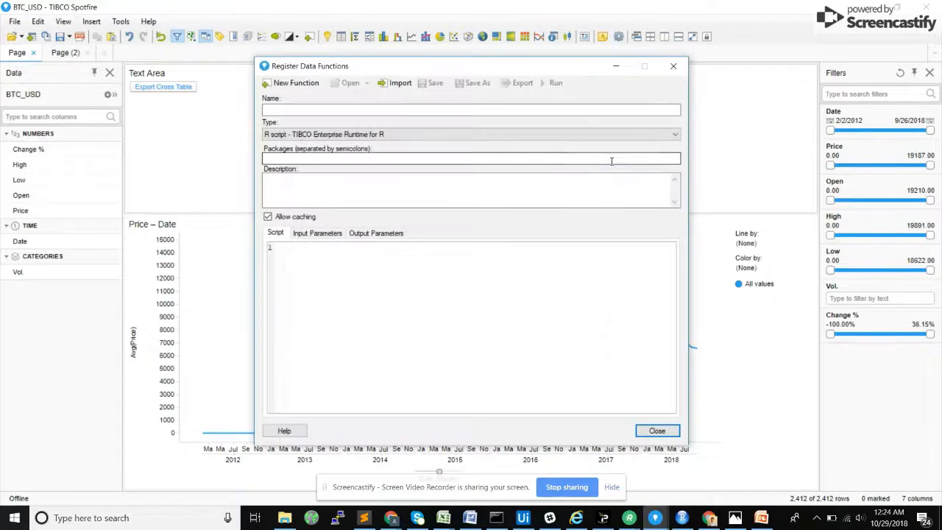
Step: Name the data function Forecast, keep the type R script - TIBCO Enterprise Runtime for R, and leave its packages empty
left_click(331, 112)
type("Forecast")
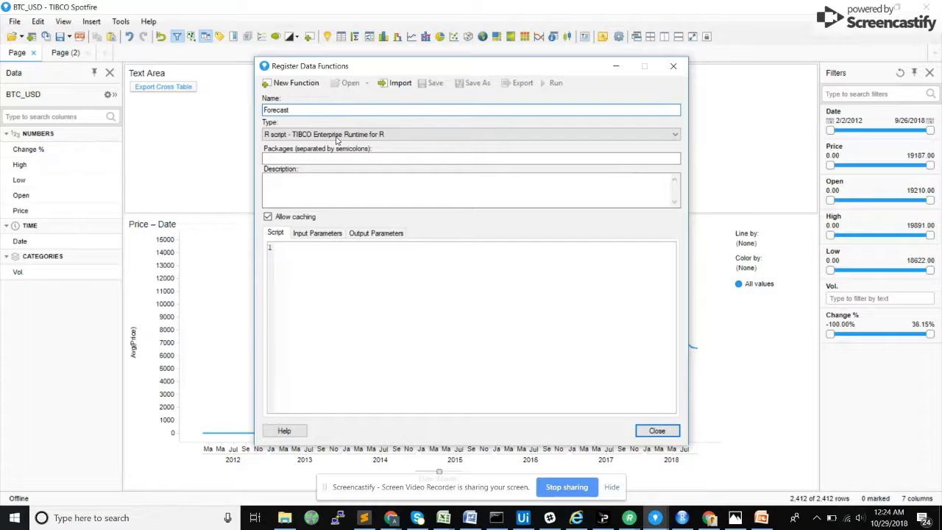
left_click(295, 136)
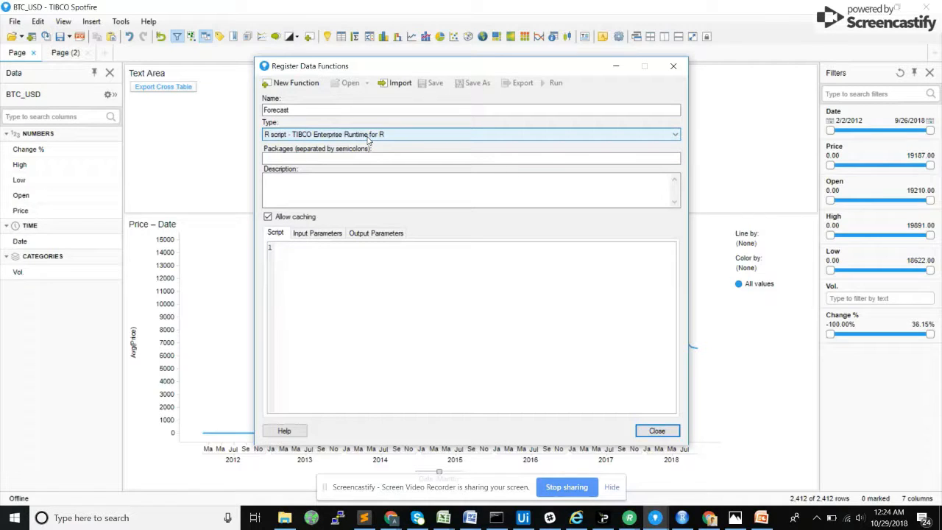
left_click(299, 159)
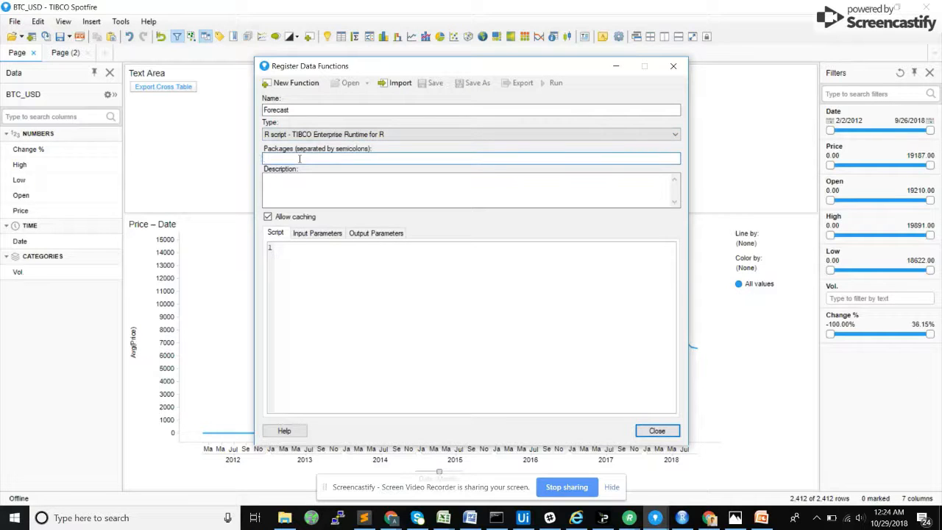
Step: Paste the copied forecast_terr.R code as the Forecast function's script
left_click(311, 267)
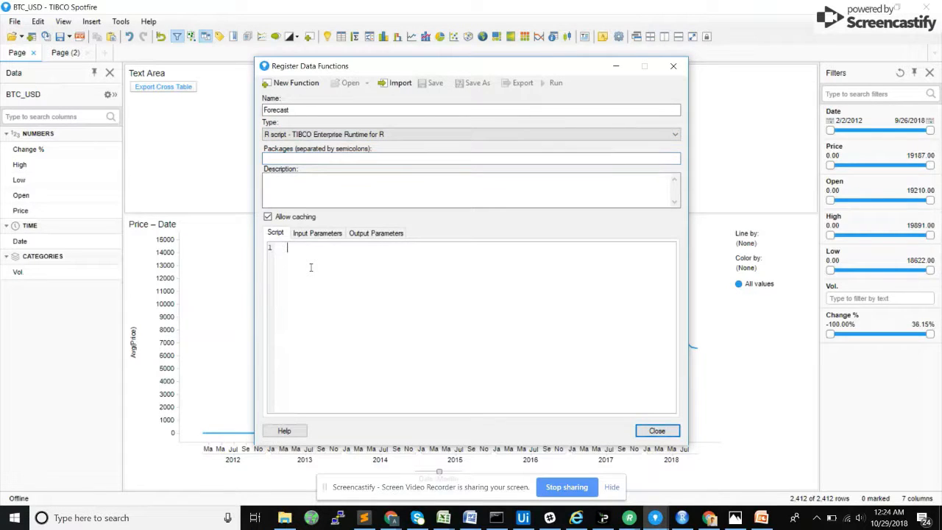
key("ctrl+v")
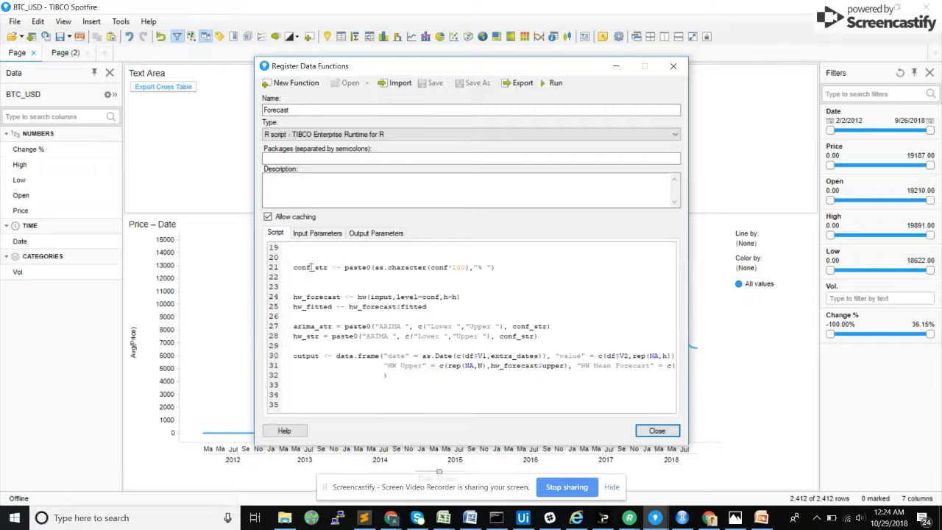
scroll(398, 279, "up", 5)
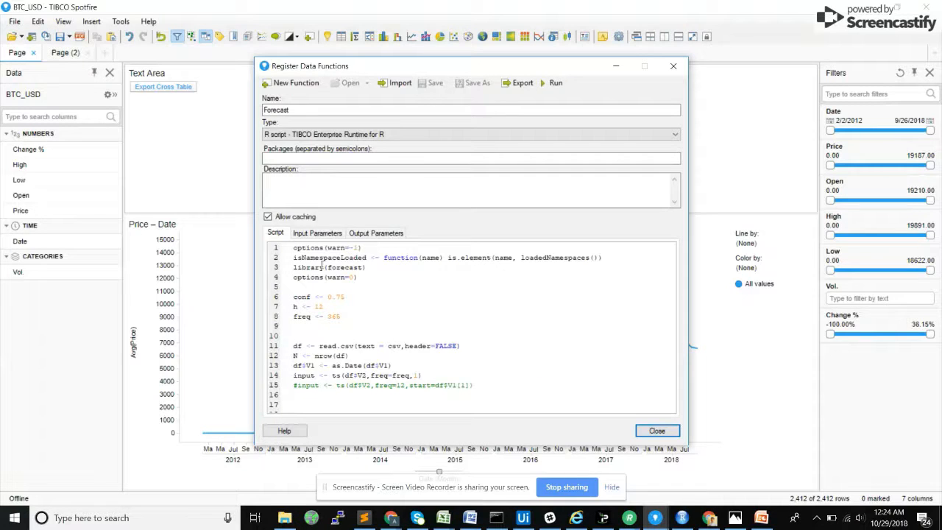
Step: Set the freq variable in the Forecast script to 12
left_click_drag(333, 267, 359, 279)
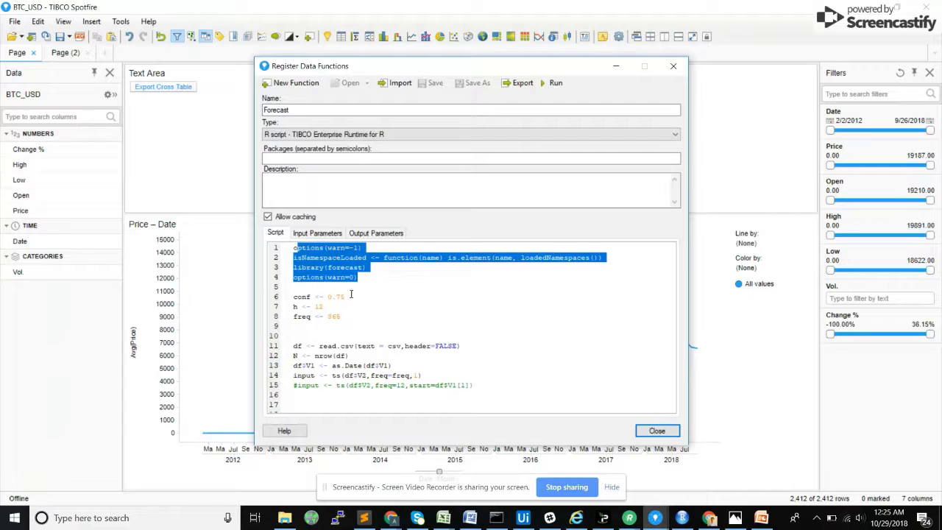
mouse_move(300, 296)
left_mouse_down()
mouse_move(324, 306)
mouse_move(312, 317)
mouse_move(311, 297)
left_mouse_up()
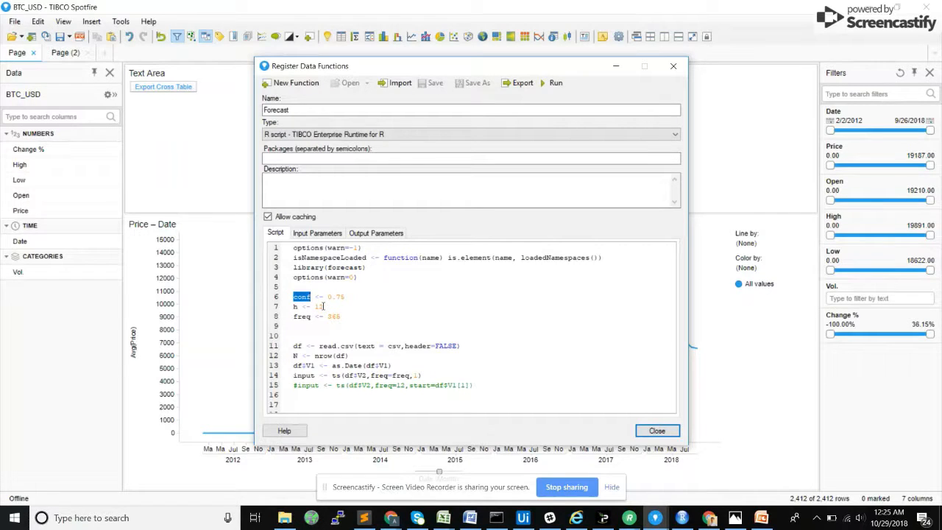
left_click(295, 307)
double_click(295, 307)
type("h")
double_click(335, 317)
type("12")
Step: Add a required input parameter named csv to the Forecast function, with type Value and String as the allowed data type
scroll(569, 332, "down", 4)
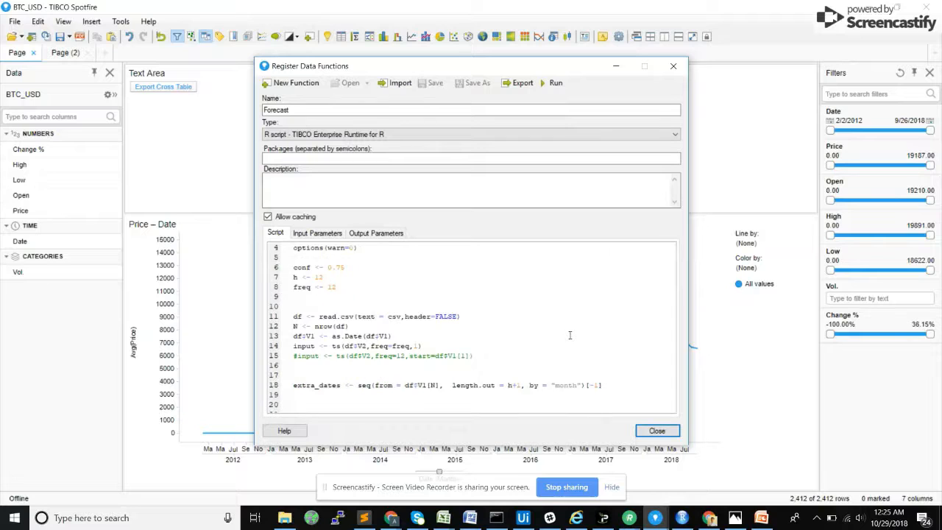
scroll(418, 351, "down", 2)
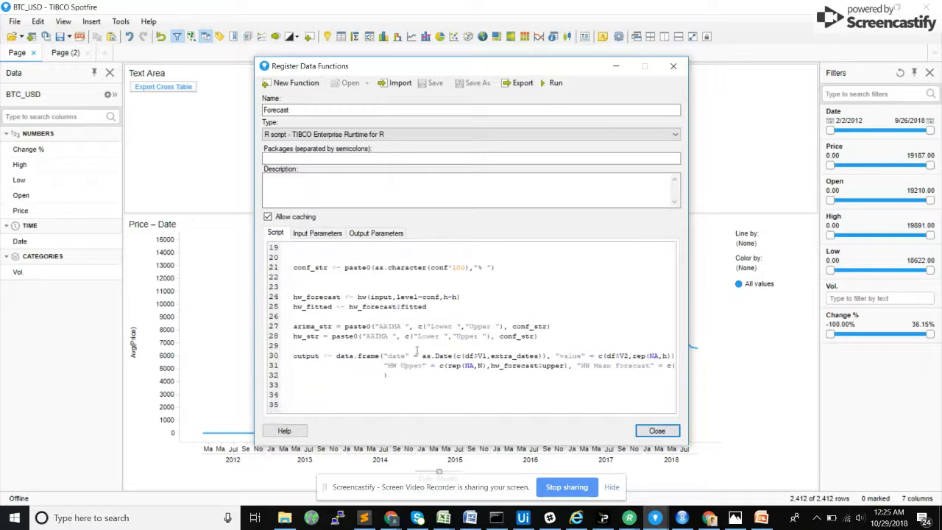
left_click_drag(294, 356, 413, 382)
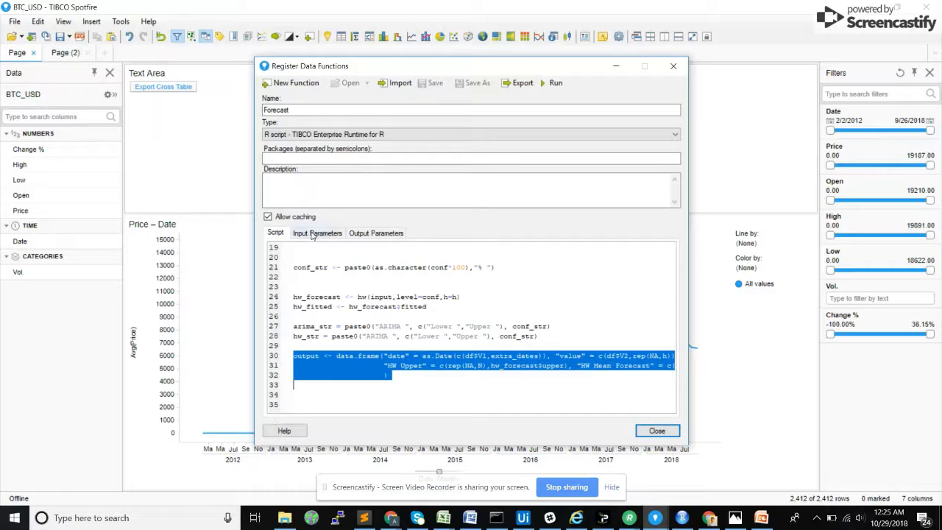
scroll(394, 378, "up", 6)
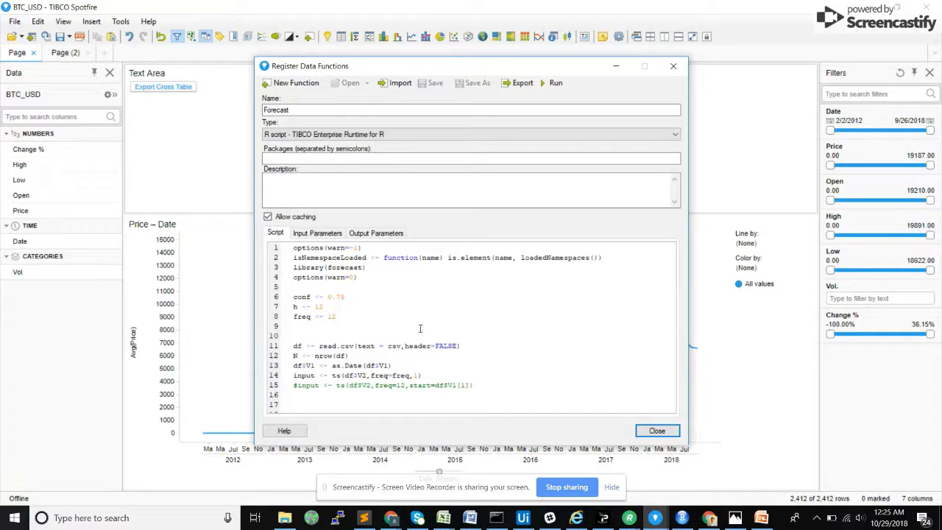
double_click(395, 345)
left_click(317, 232)
left_click(642, 261)
type("ca")
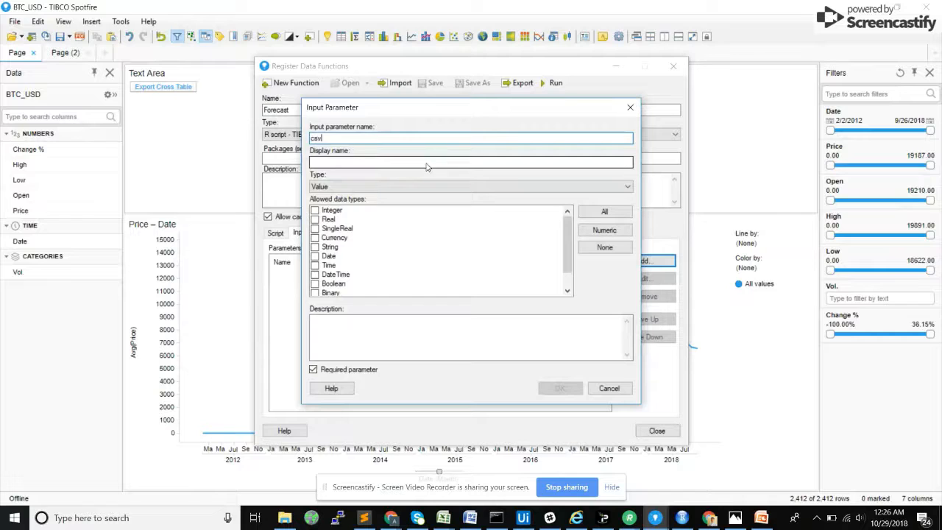
left_click(315, 247)
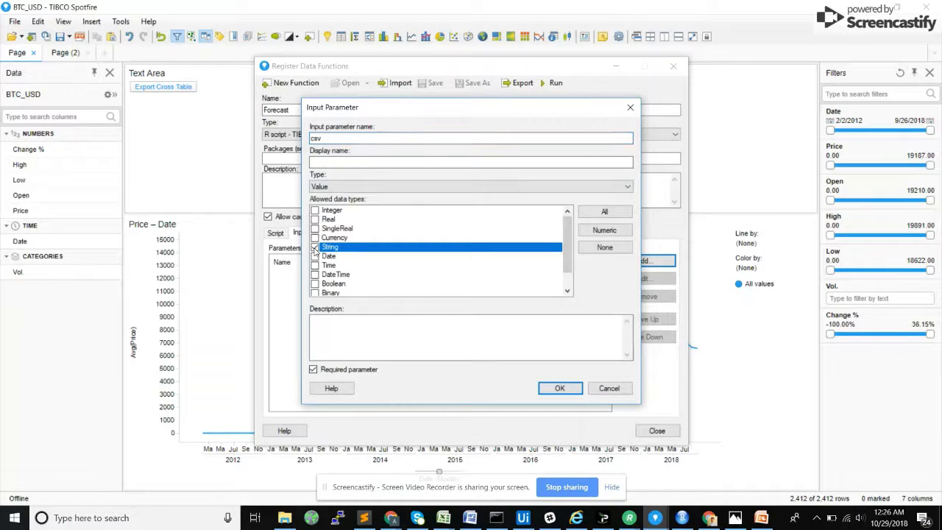
left_click(323, 189)
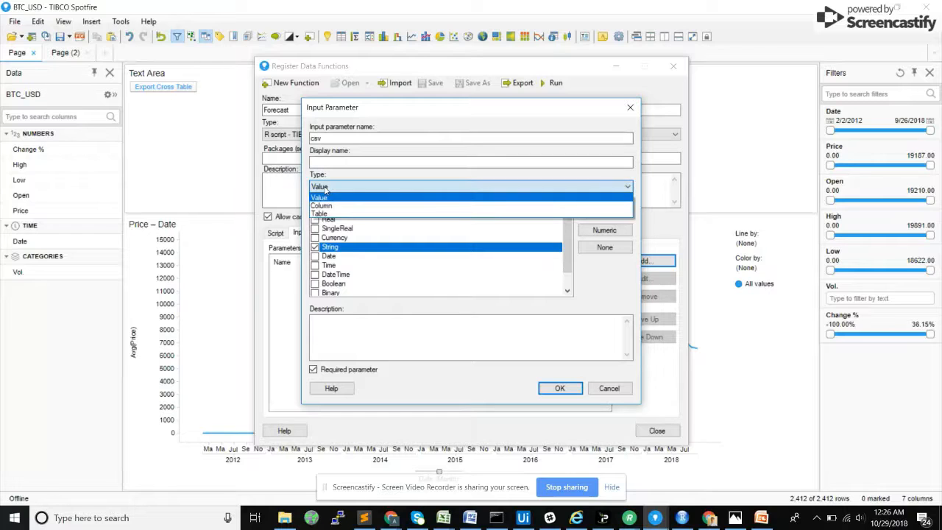
left_click(324, 192)
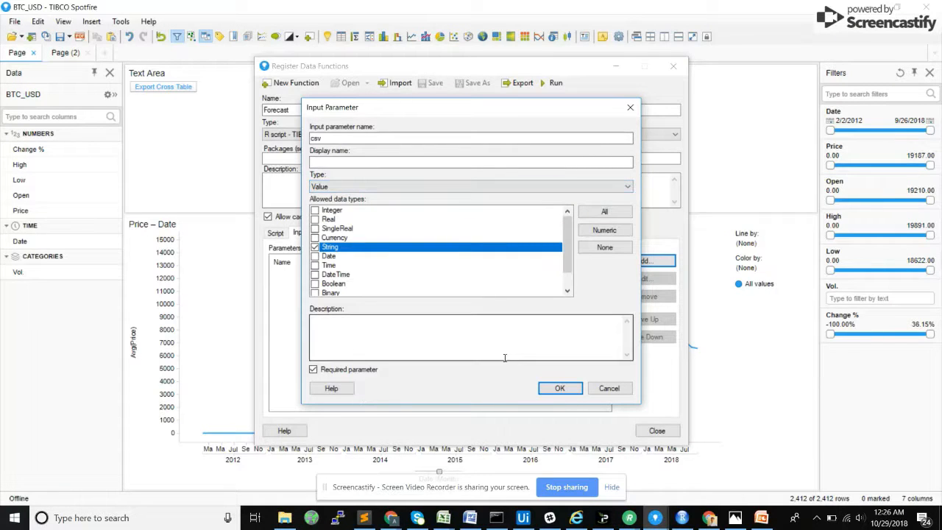
left_click(554, 390)
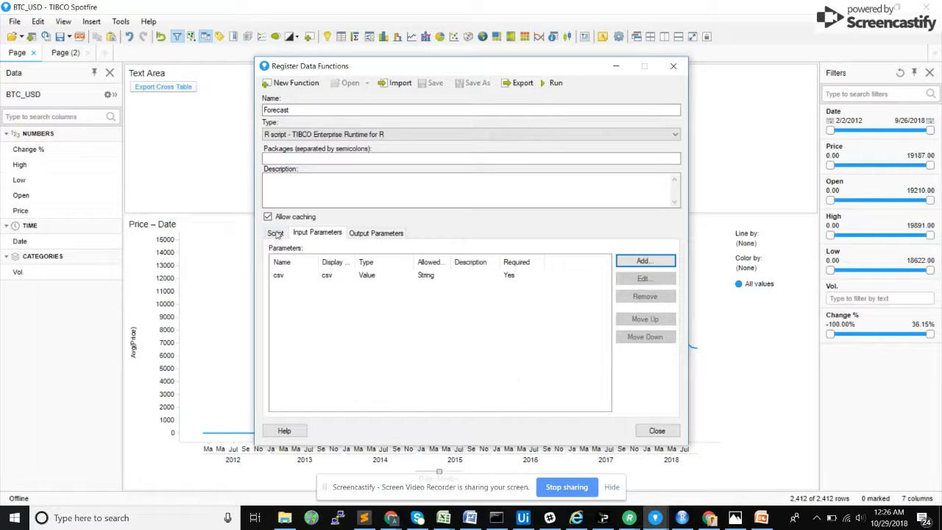
Step: Review how the Forecast script uses the csv input parameter in its read.csv call
left_click(276, 233)
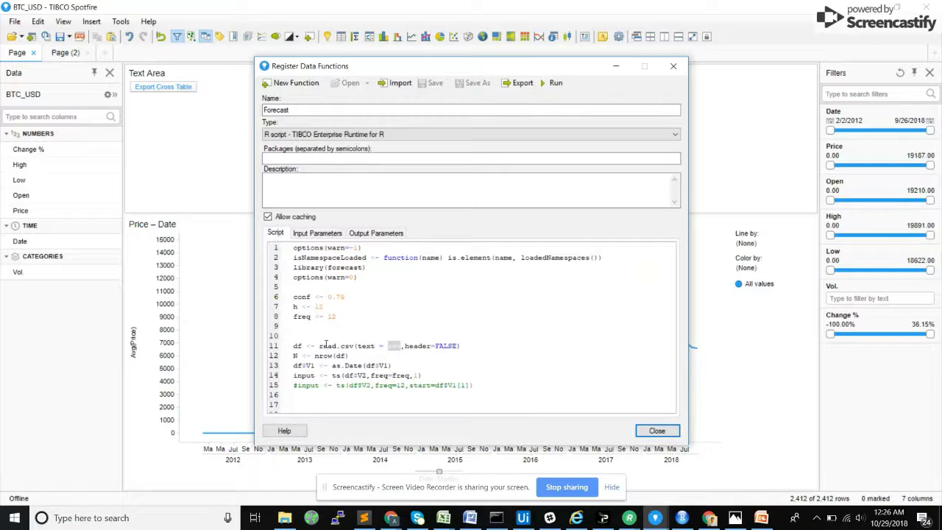
left_click_drag(321, 345, 355, 345)
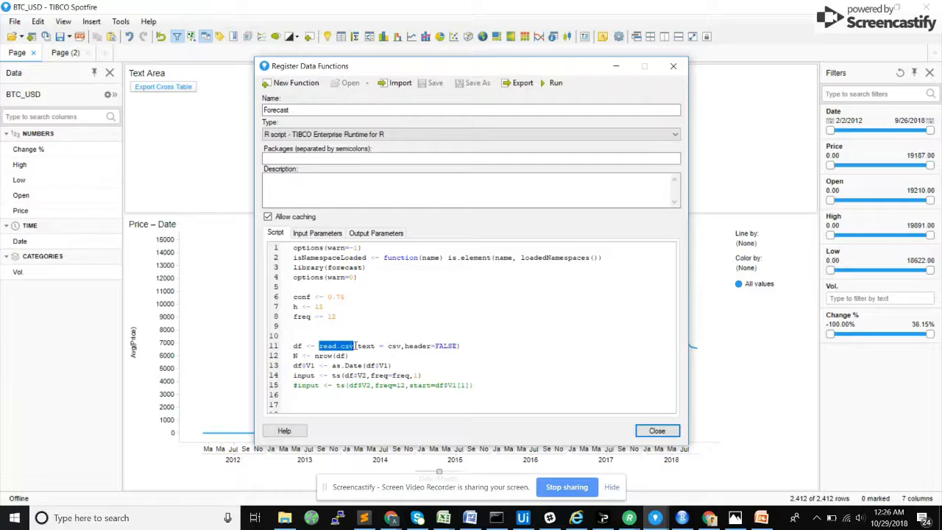
left_click(328, 232)
Step: Add an output parameter named output to the Forecast function, with Table as its type
left_click(379, 237)
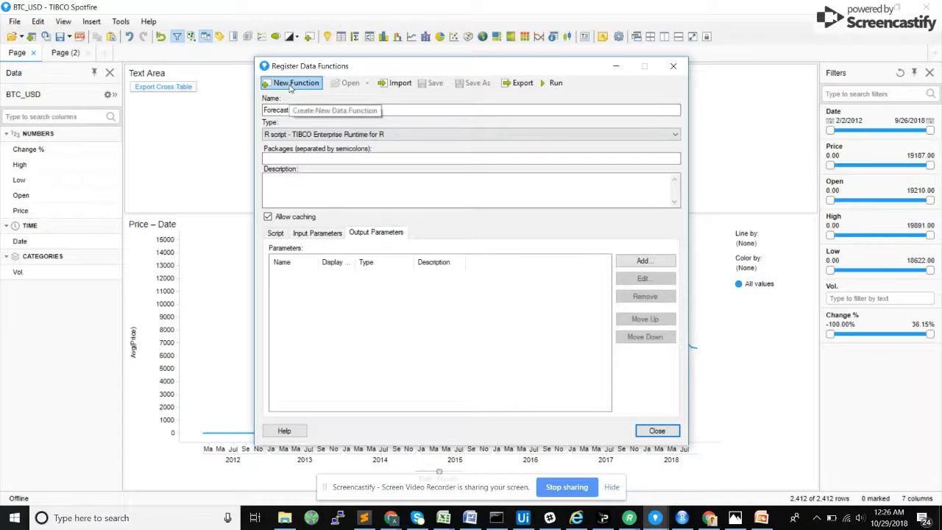
left_click(642, 261)
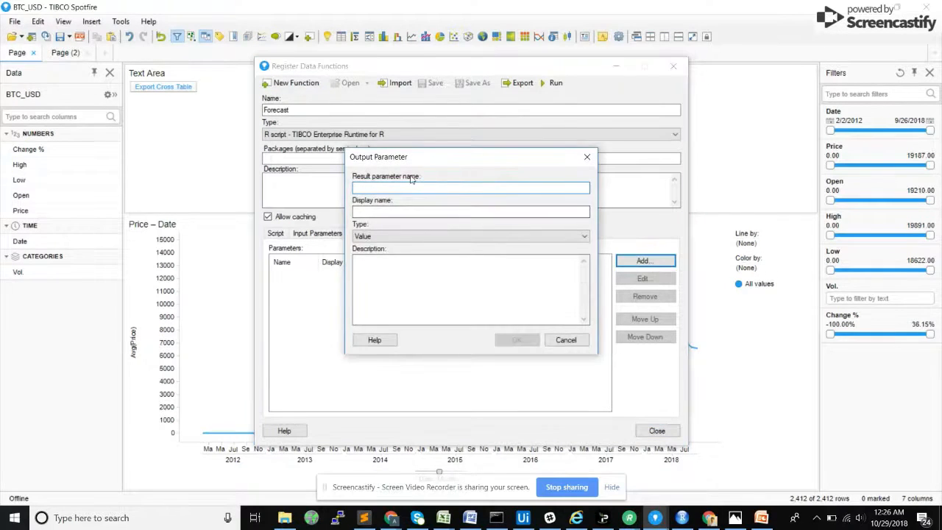
type("output")
left_click(417, 235)
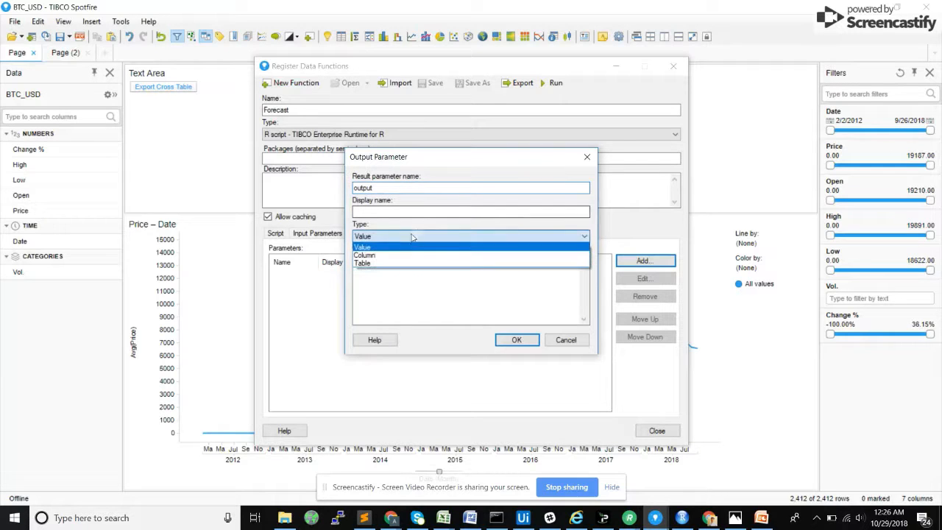
left_click(366, 263)
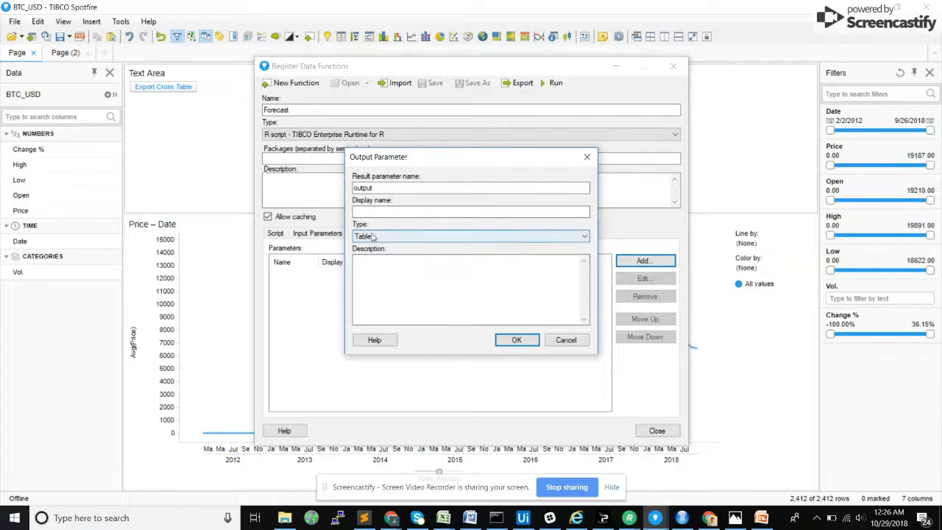
left_click(517, 339)
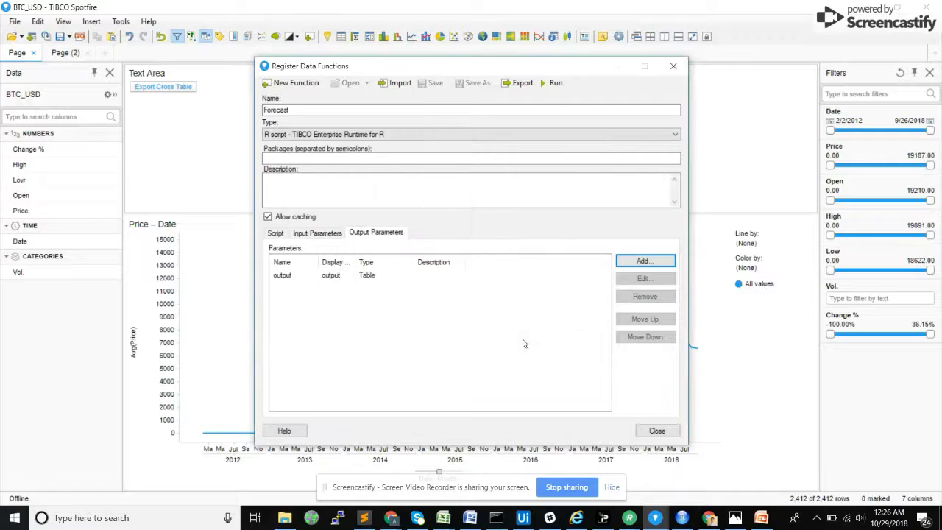
Step: Change the display name of the output parameter to Forecast Output
left_click(361, 276)
left_click(620, 279)
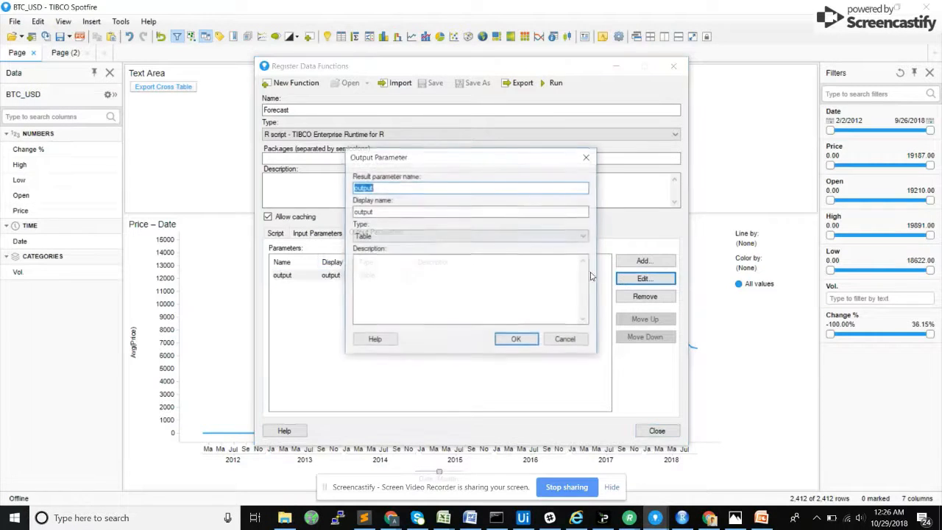
key("Tab")
type("Forecast Out")
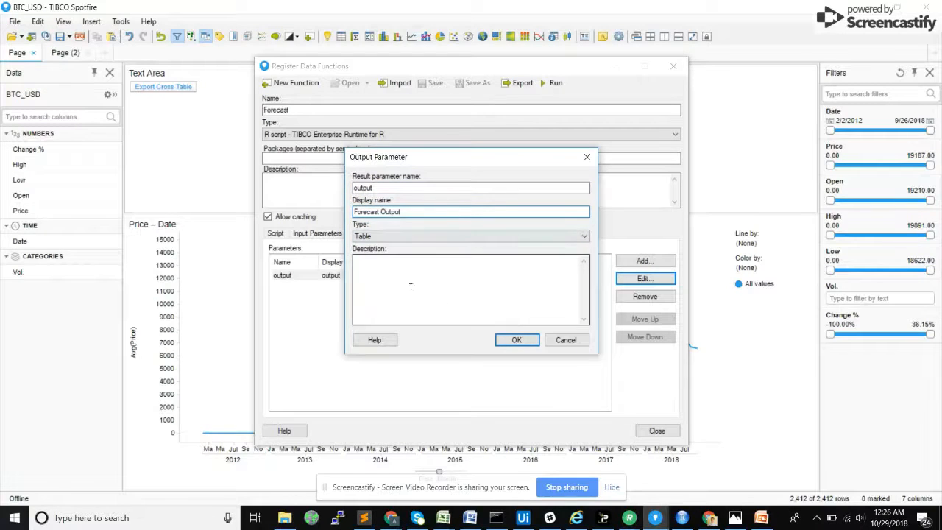
left_click(518, 343)
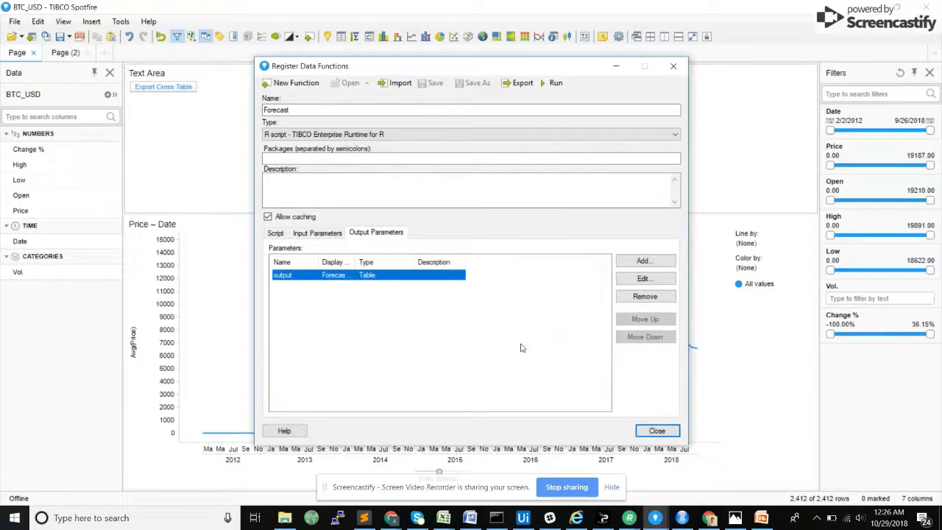
Step: Run the Forecast function with automatic refresh enabled and map its csv input to the forecastInput document property
left_click(554, 83)
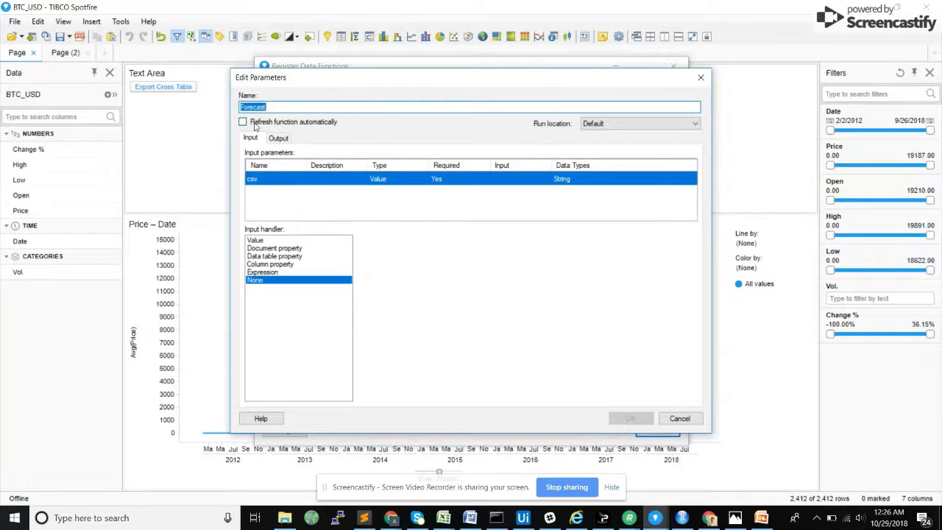
left_click(245, 124)
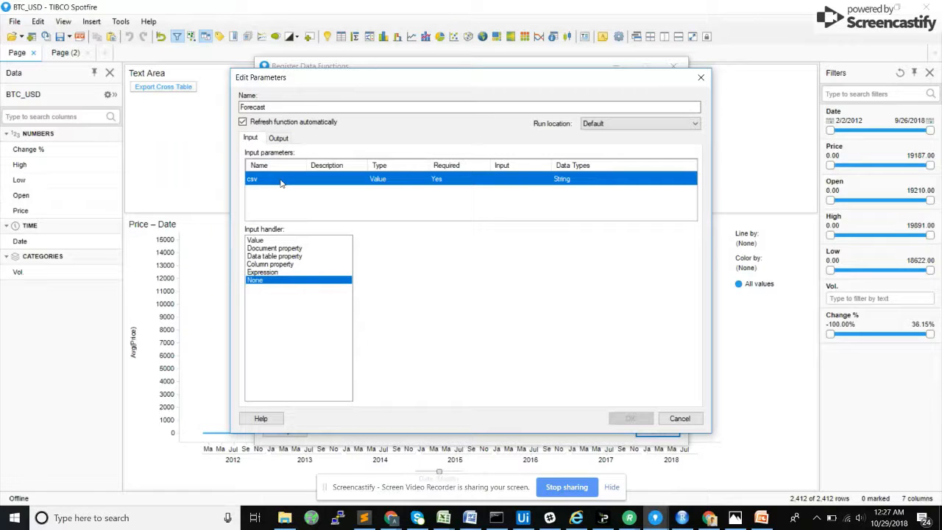
left_click(284, 249)
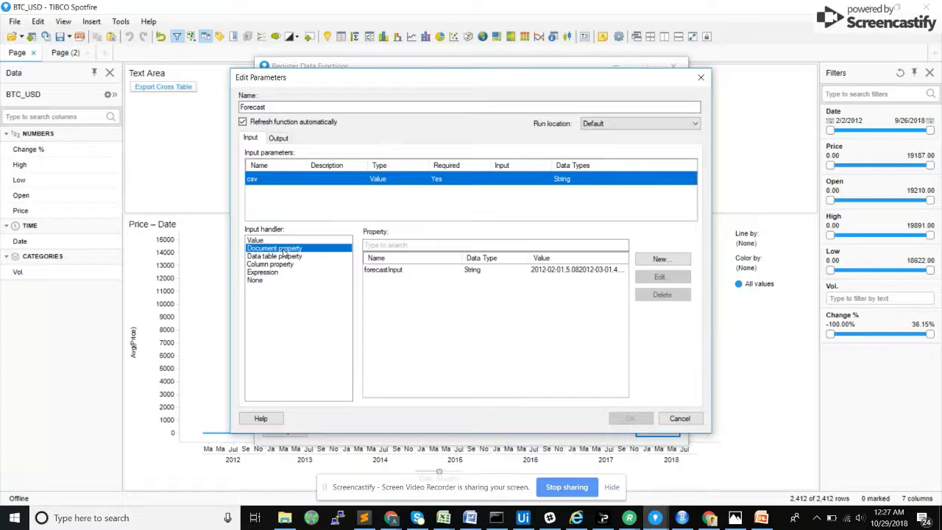
left_click(412, 272)
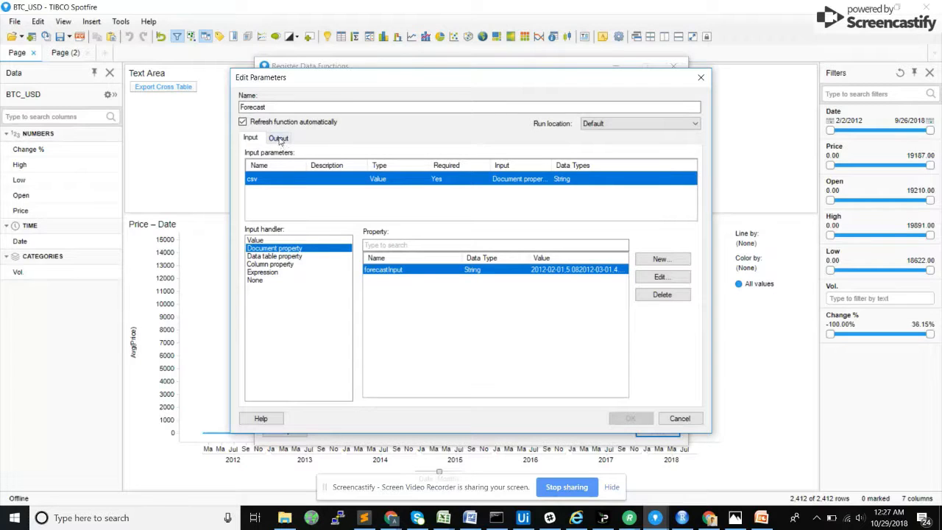
Step: Send the function's output to a new data table named Forecast Output, confirm the parameters and close the data function dialogs
left_click(279, 139)
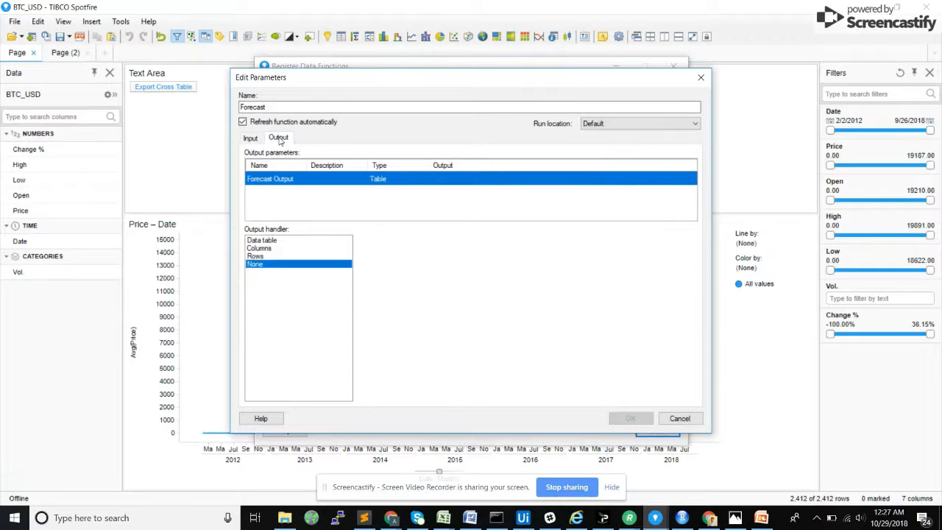
left_click(265, 240)
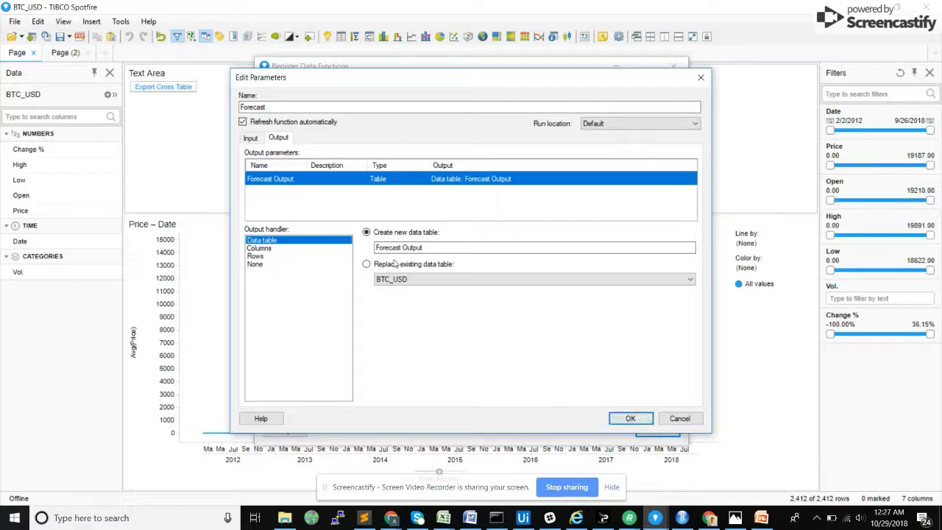
left_click(630, 418)
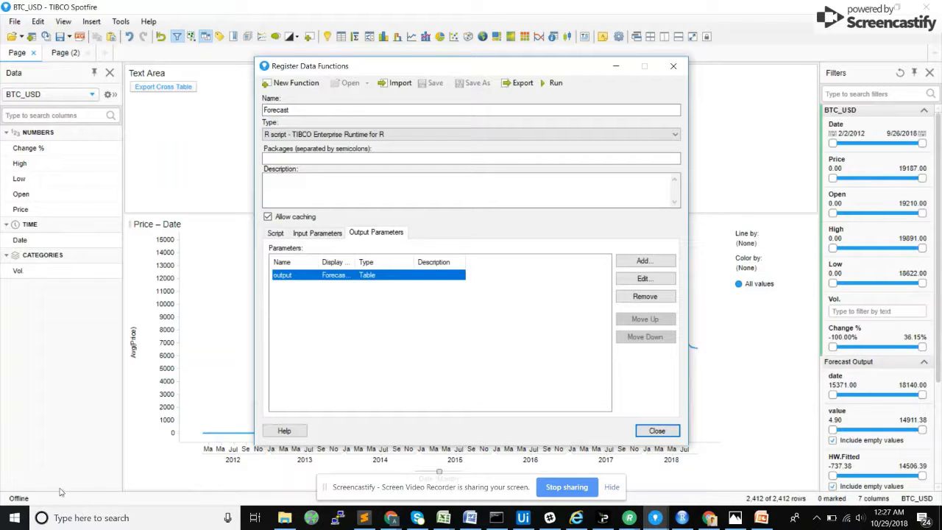
left_click(656, 431)
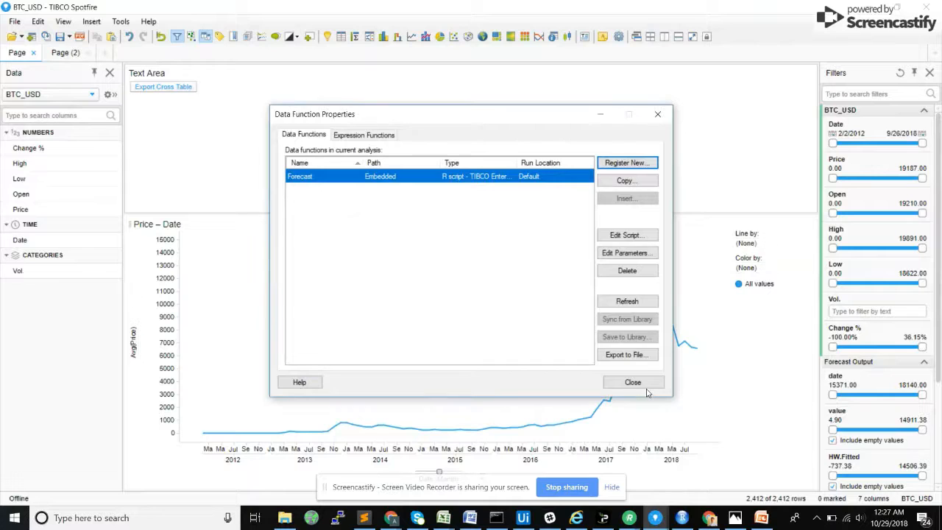
left_click(646, 390)
Step: Examine the rows and columns of the Forecast Output data table, including the fitted, upper, mean forecast and lower values
left_click(87, 94)
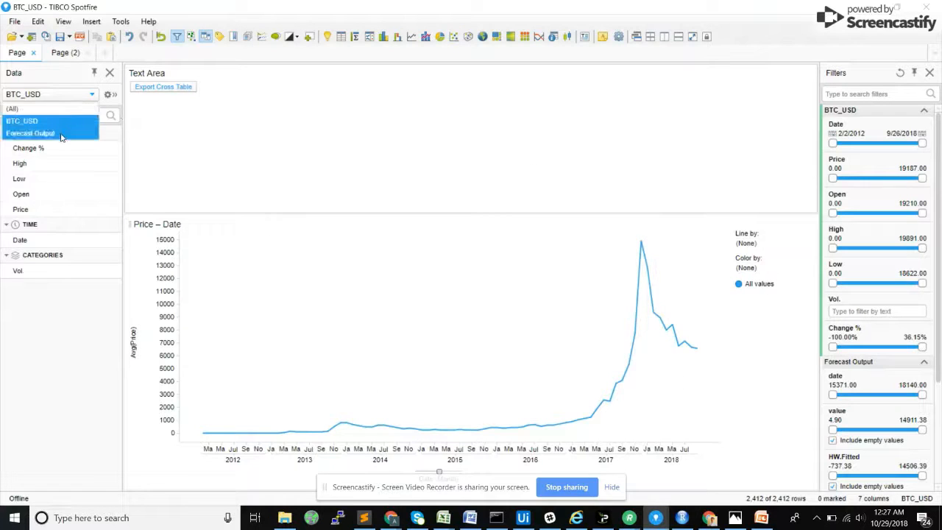
left_click(61, 136)
left_click(110, 95)
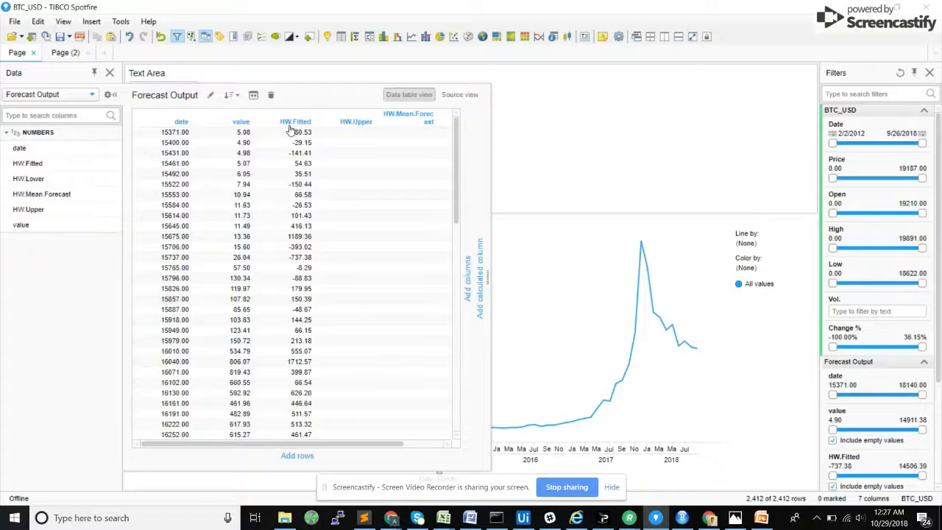
scroll(277, 194, "down", 12)
scroll(277, 193, "up", 12)
scroll(301, 175, "down", 5)
scroll(354, 273, "down", 13)
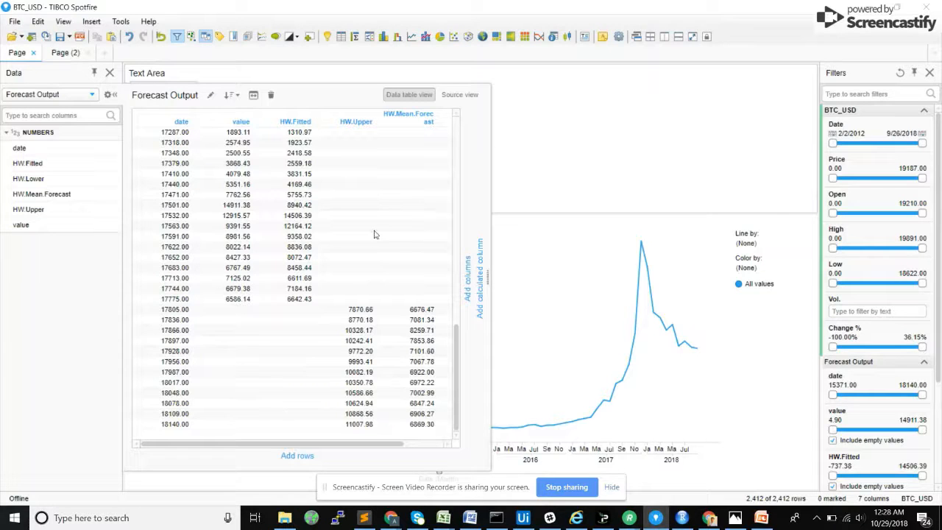
scroll(374, 234, "right", 3)
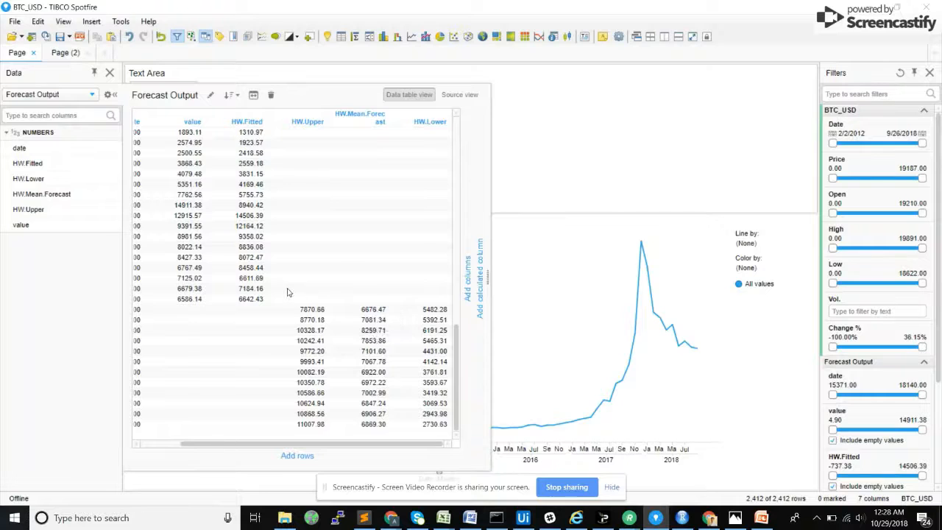
scroll(288, 293, "left", 2)
scroll(188, 155, "up", 15)
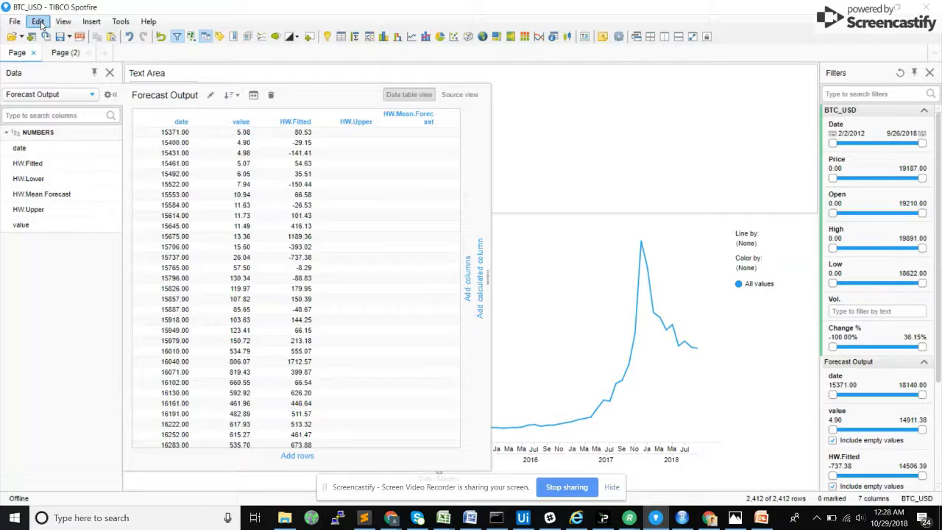
scroll(282, 247, "down", 10)
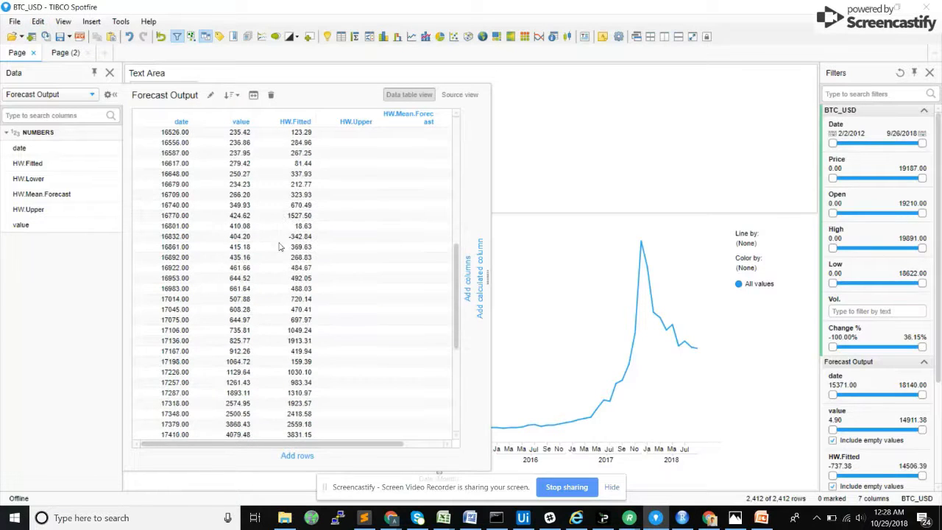
Step: Start a calculated column in the Forecast Output table with the recent expression DateAdd('day',[date],Date(1970,01,01))
left_click(101, 25)
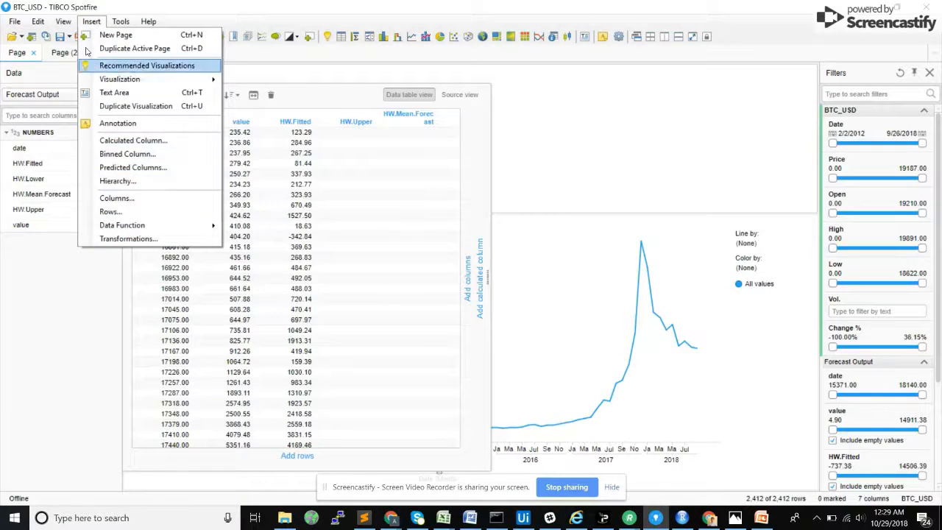
left_click(161, 146)
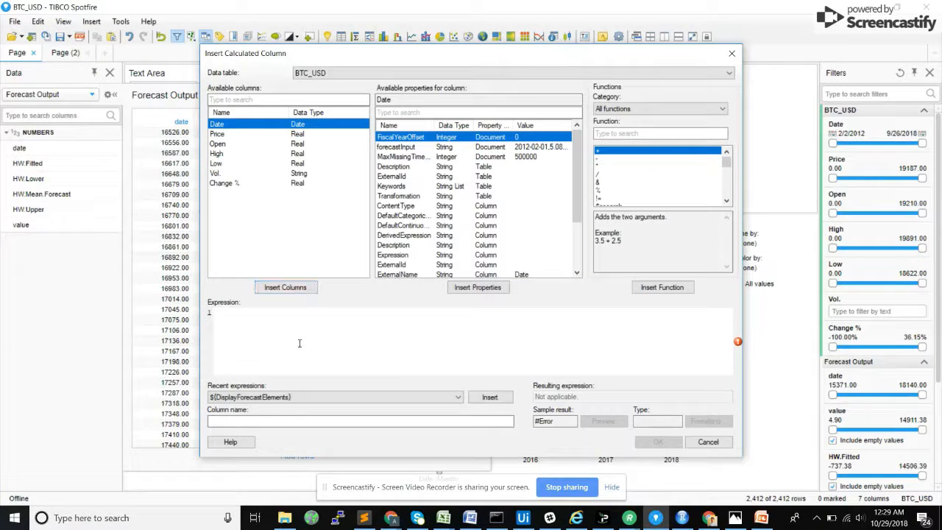
left_click(363, 73)
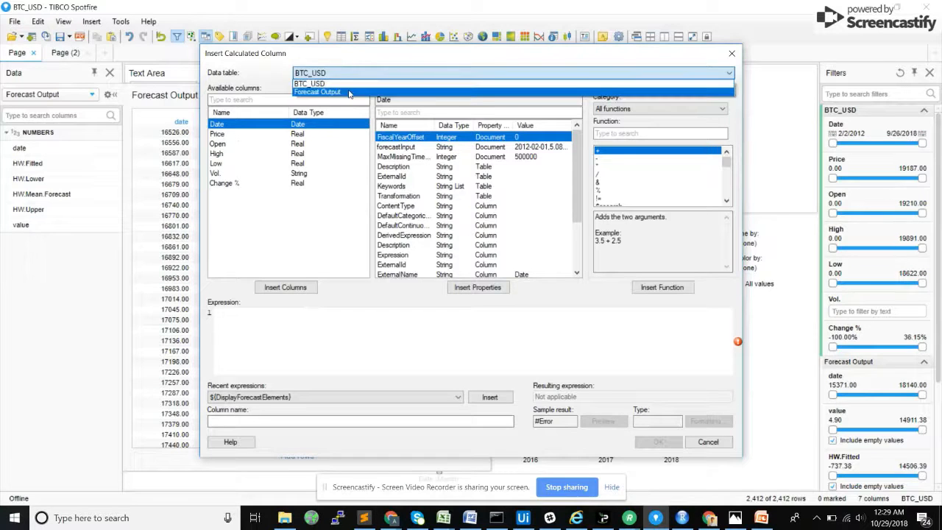
left_click(346, 92)
left_click(281, 397)
left_click(273, 416)
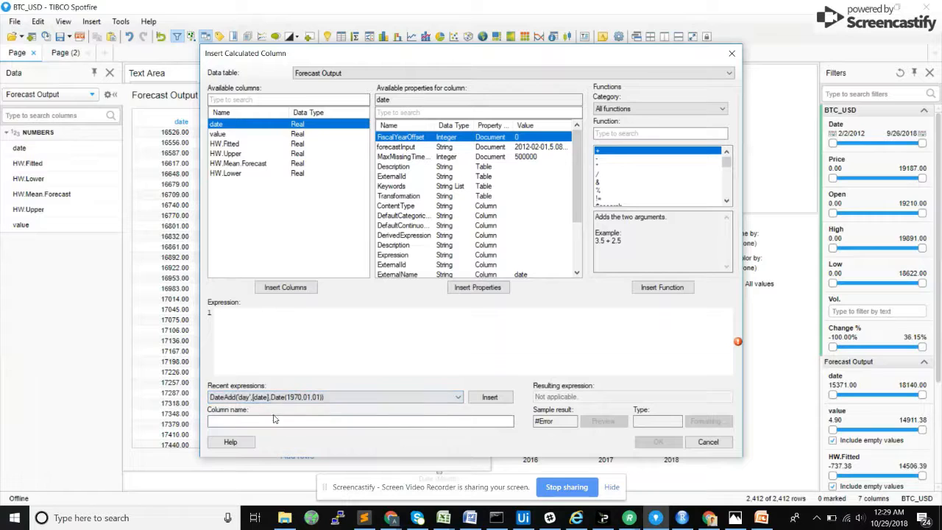
left_click(490, 397)
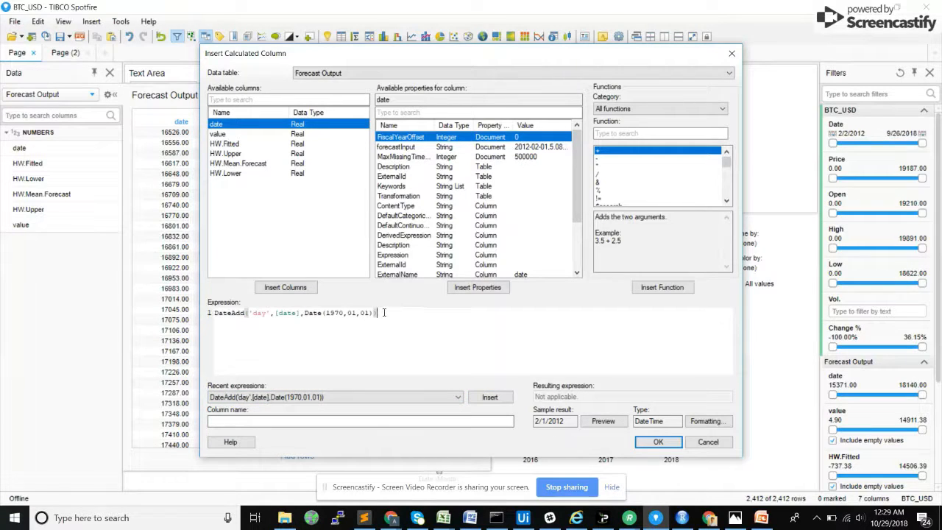
Step: Name the calculated column Month, preview its dates and add it to the Forecast Output table
left_click_drag(382, 312, 403, 319)
double_click(225, 314)
left_click(279, 423)
type("Month")
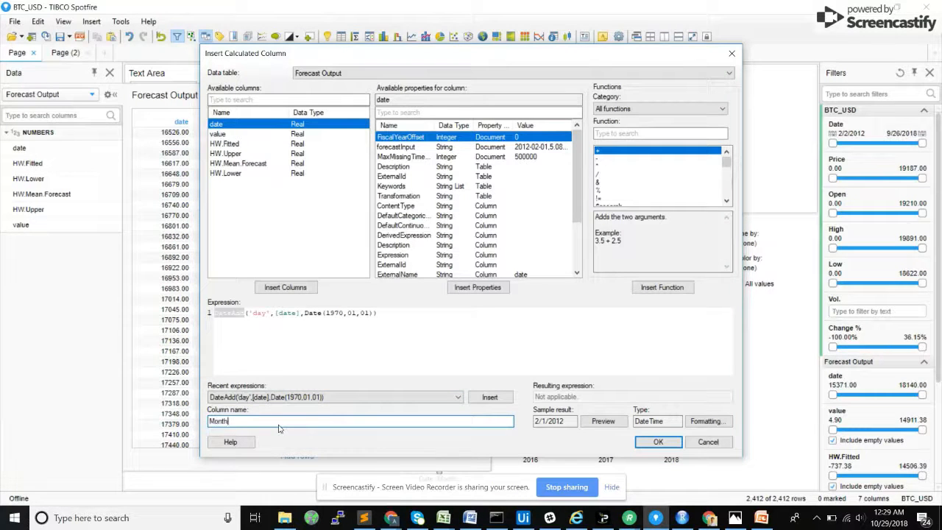
left_click(603, 421)
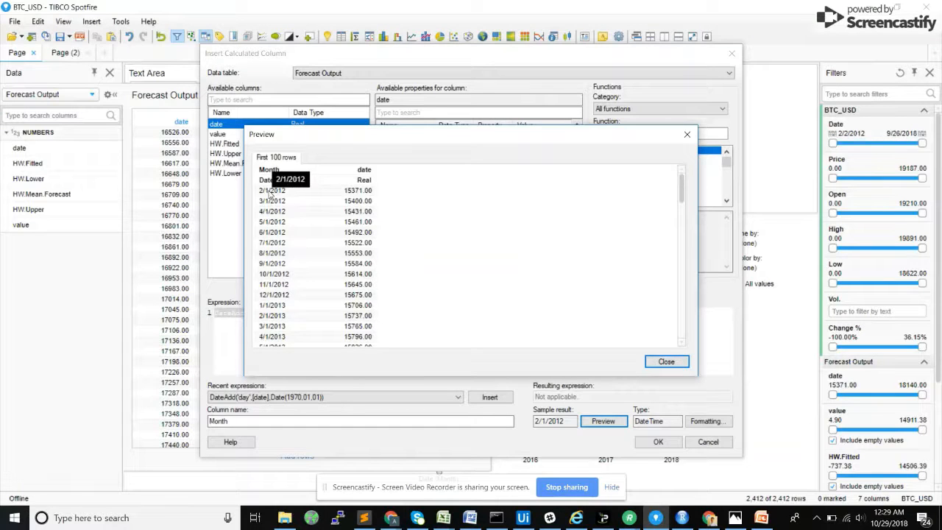
scroll(279, 221, "down", 20)
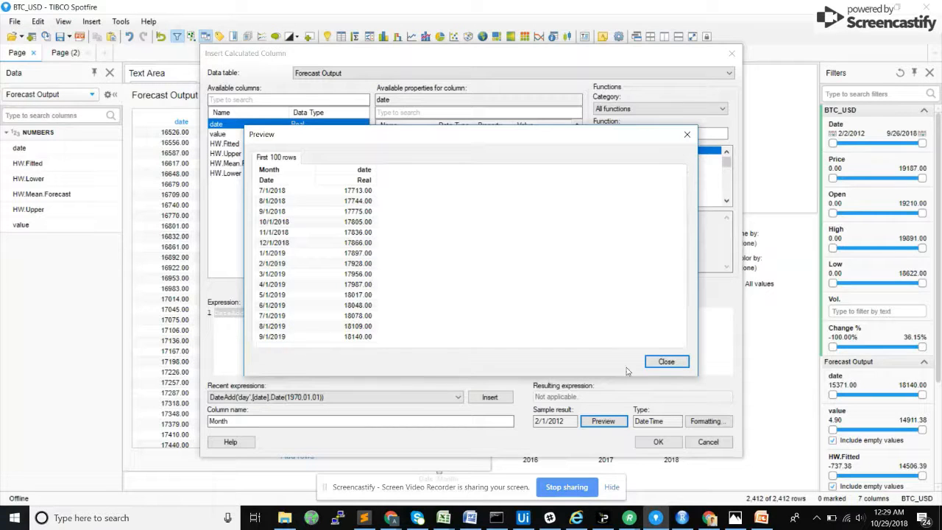
left_click(664, 362)
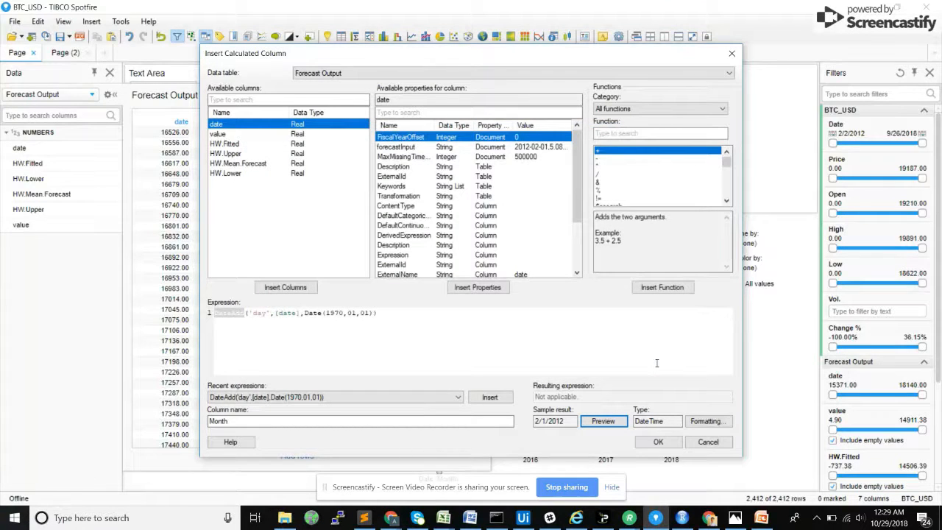
left_click(657, 442)
Step: Collapse the expanded data table view and add a line chart based on the Forecast Output table
left_click(113, 96)
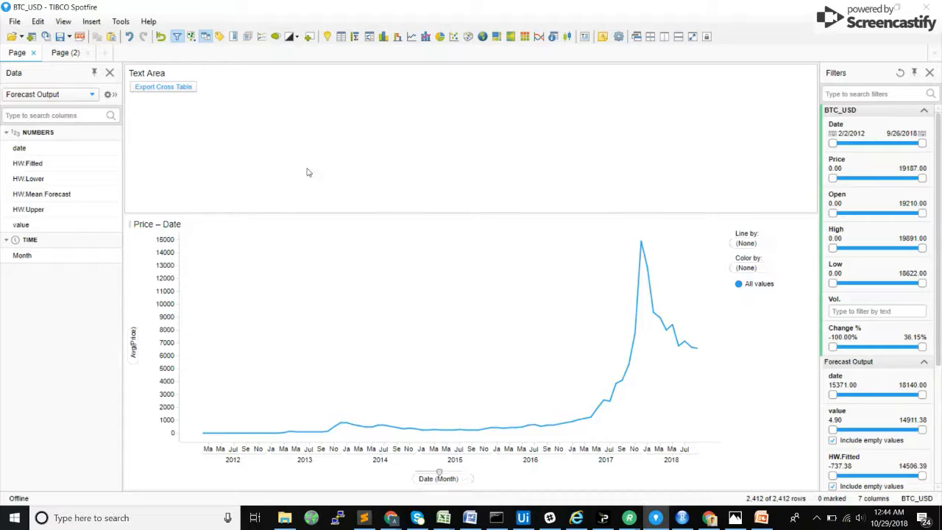
left_click(411, 37)
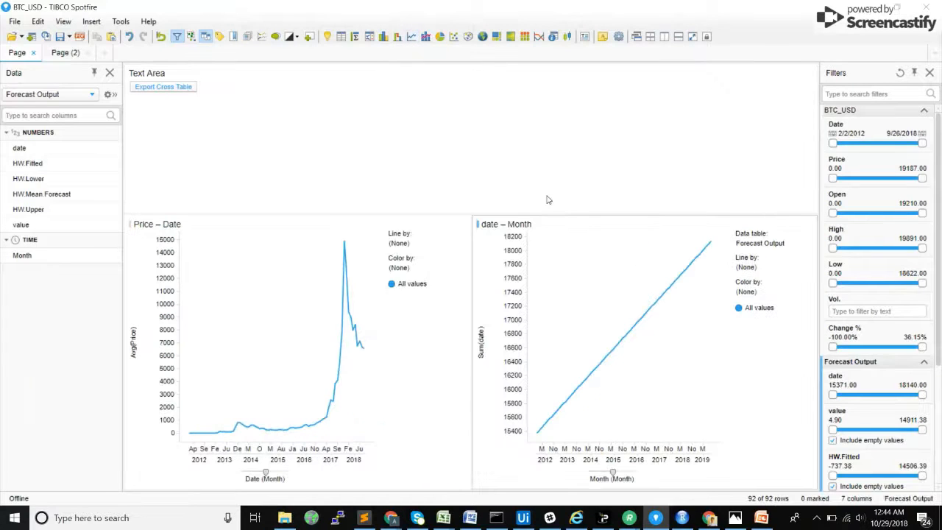
Step: Move the date – Month line chart above the Price – Date chart at full width and review its data table and category axis columns
left_click_drag(517, 234, 406, 231)
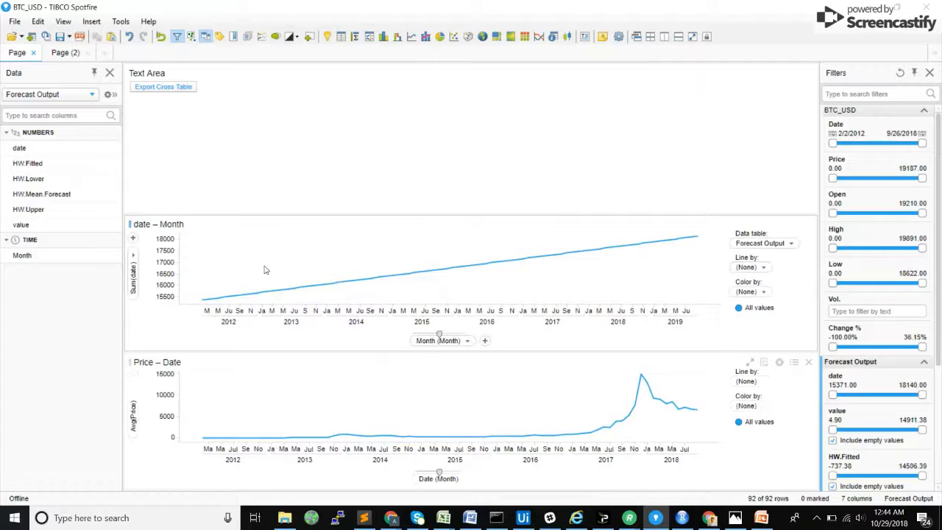
left_click(778, 244)
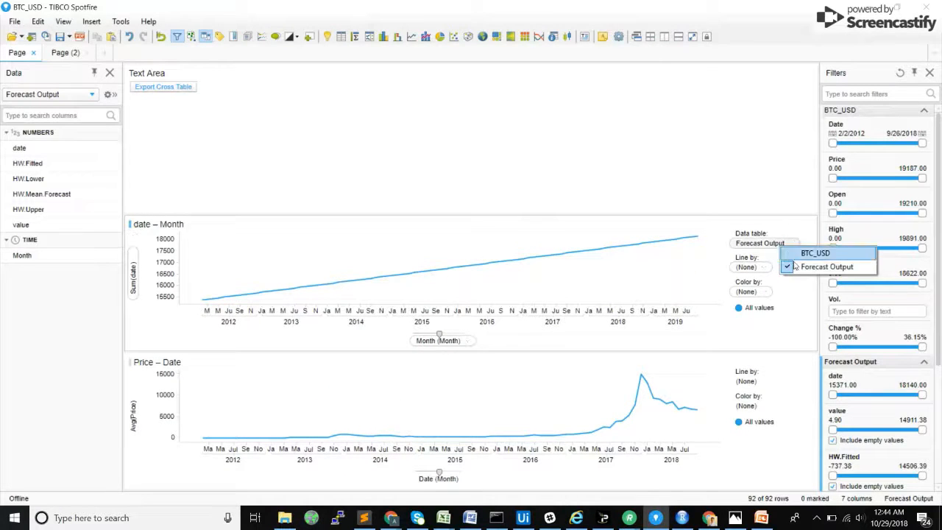
left_click(788, 234)
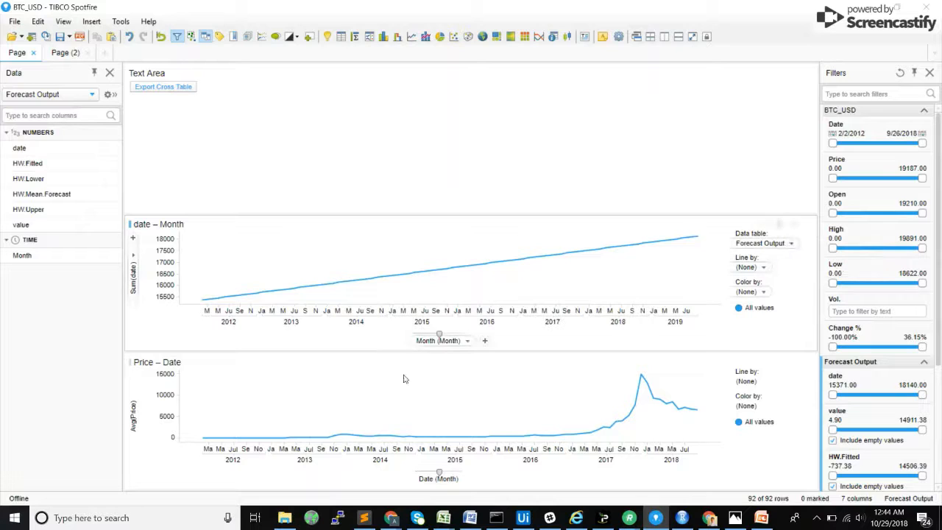
left_click(441, 341)
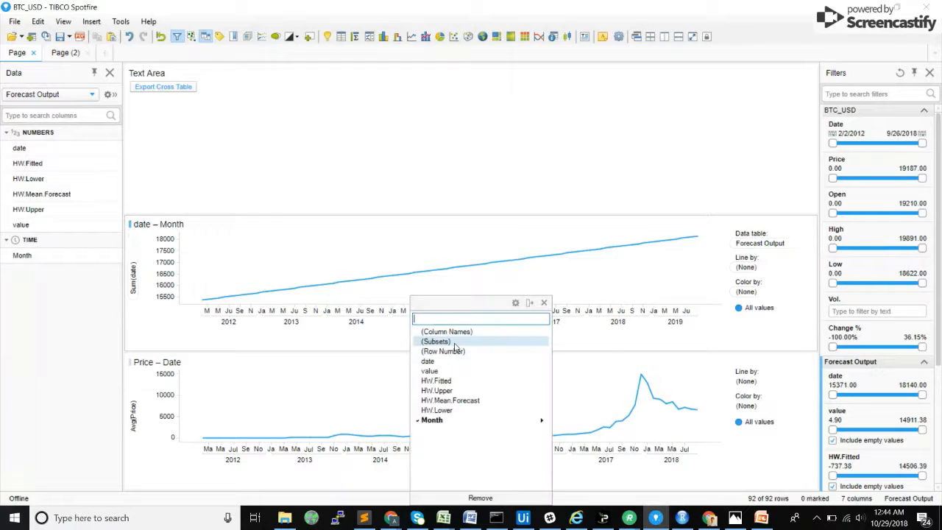
left_click(385, 352)
Step: Set the Forecast Output line chart's value axis to the average of value and narrow its legend to widen the plot
left_click(132, 262)
left_click(162, 319)
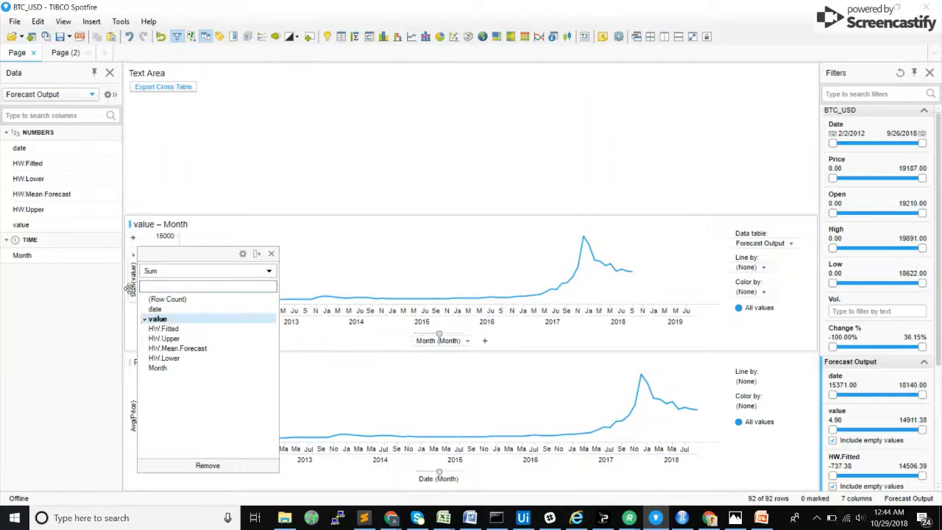
left_click(168, 272)
left_click(174, 318)
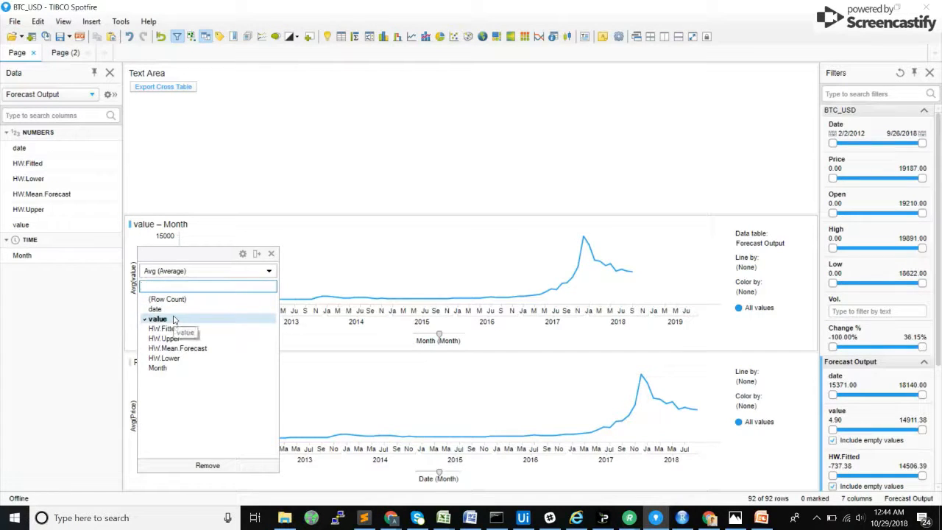
left_click(341, 264)
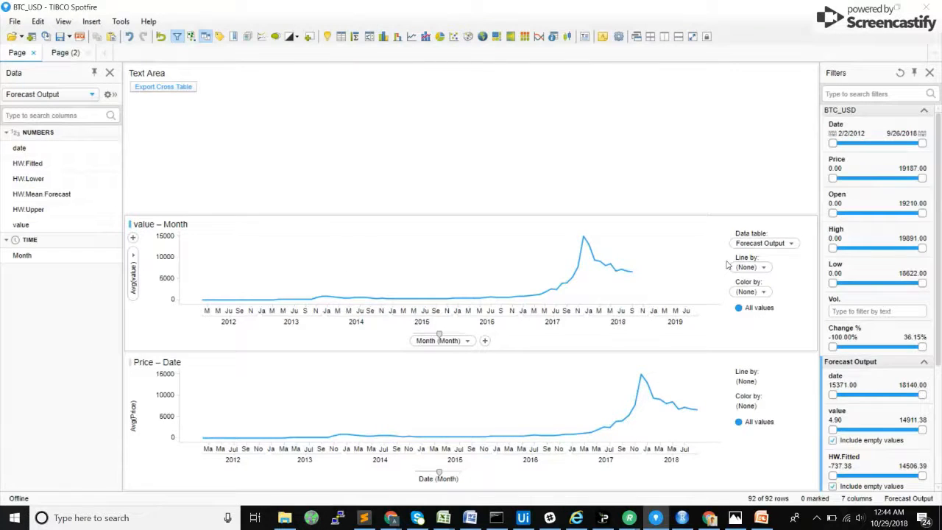
left_click_drag(722, 262, 745, 263)
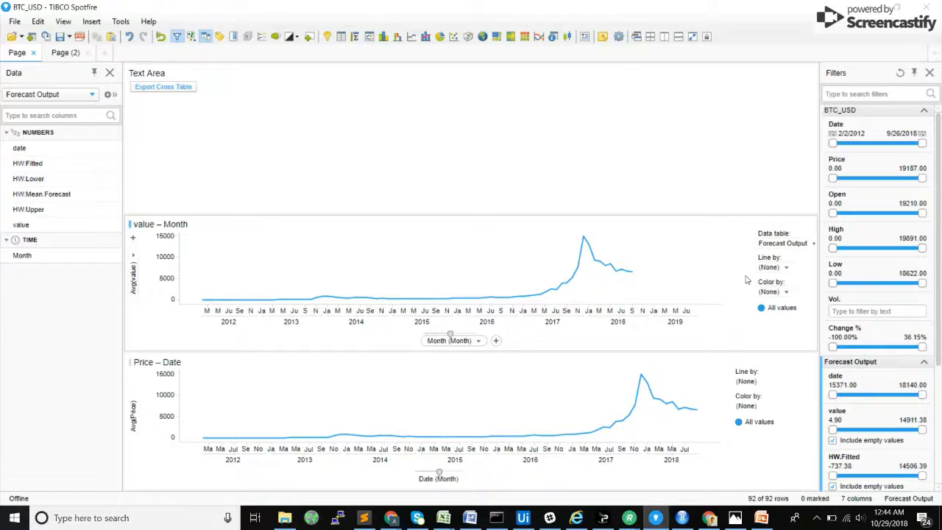
Step: Add HW.Fitted, HW.Mean.Forecast, HW.Lower and HW.Upper as further lines on the Forecast Output chart's value axis
left_click(134, 254)
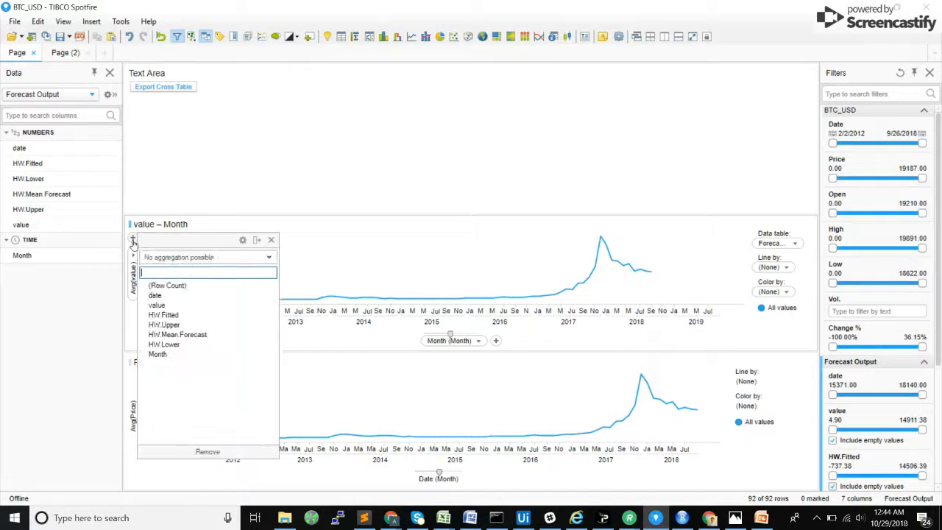
left_click(168, 315)
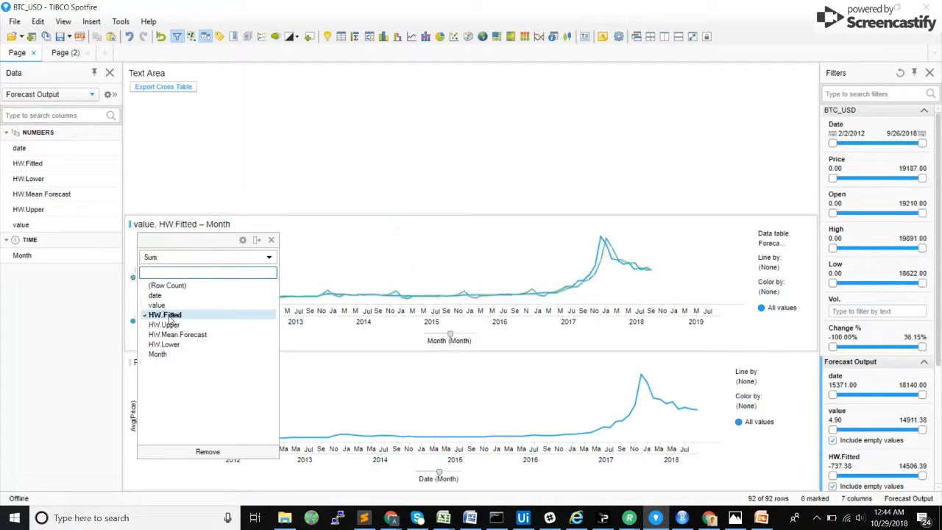
left_click(133, 238)
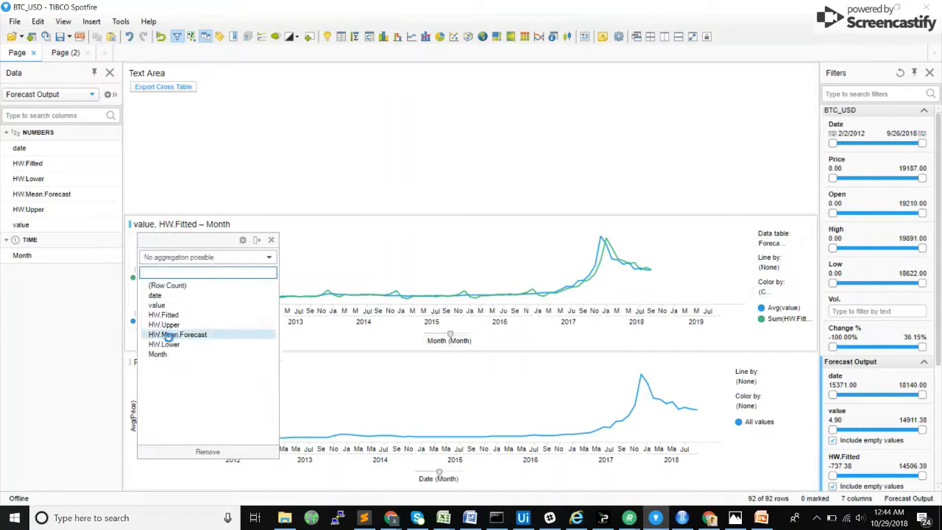
left_click(168, 336)
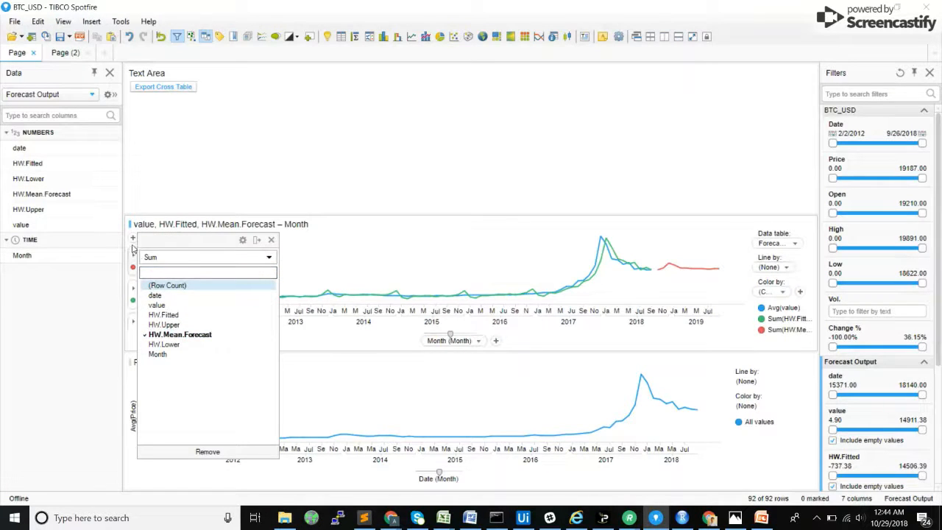
left_click(133, 238)
left_click(166, 344)
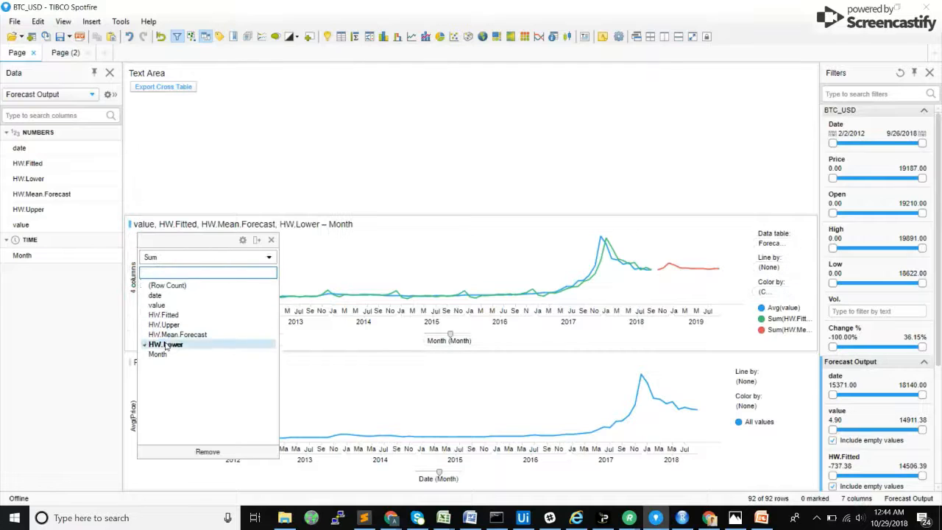
left_click(133, 238)
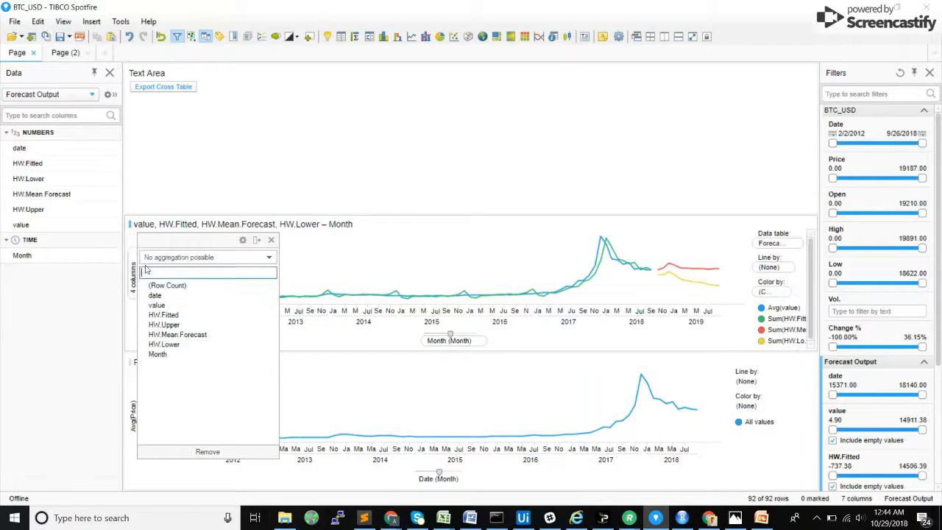
left_click(174, 325)
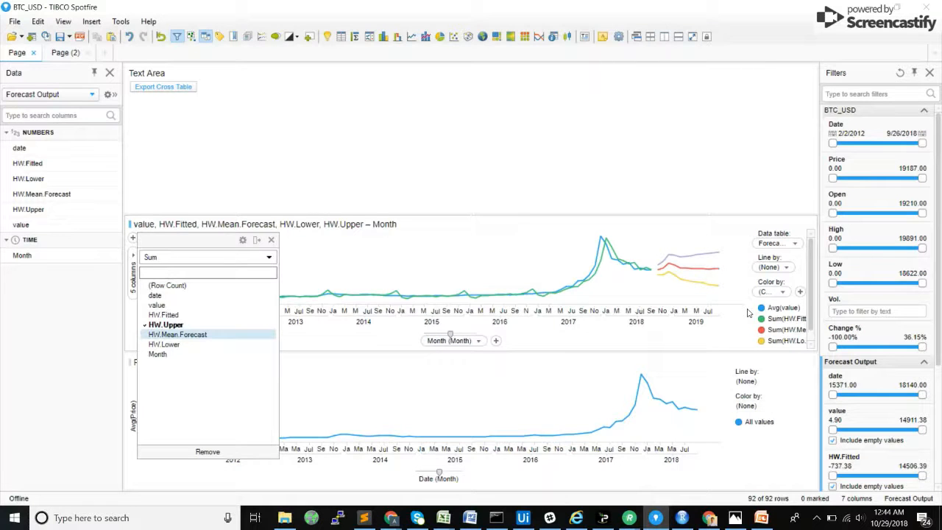
left_click(442, 241)
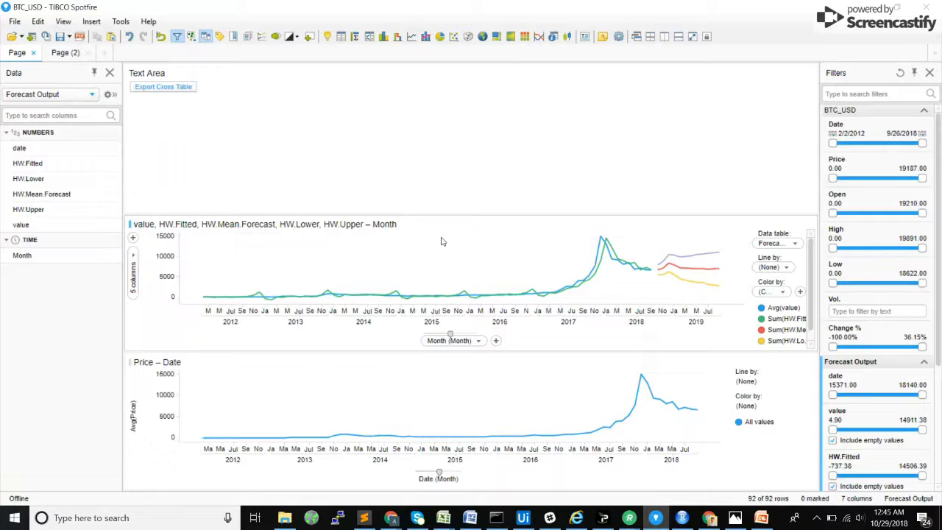
Step: Color the Avg(value) line black and the HW.Fitted and HW.Mean.Forecast lines blue
left_click(762, 308)
left_click(879, 417)
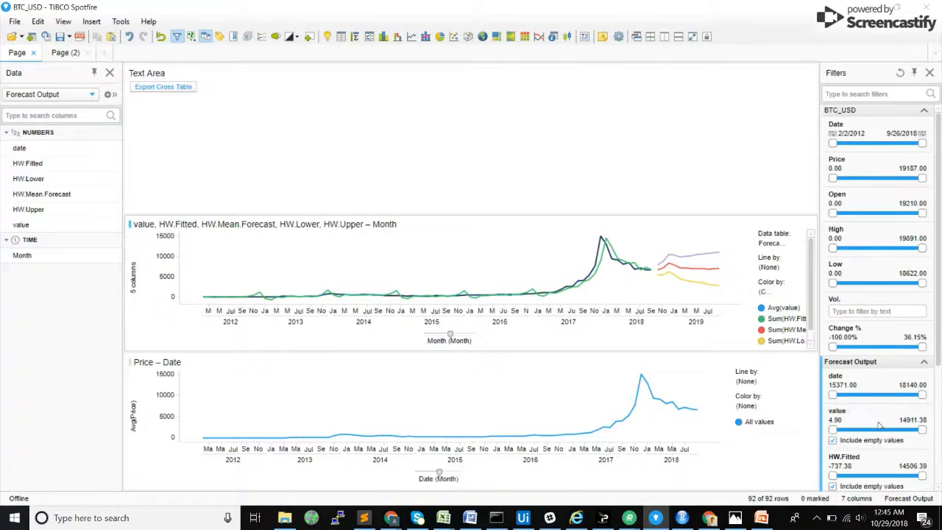
left_click(764, 317)
left_click(770, 370)
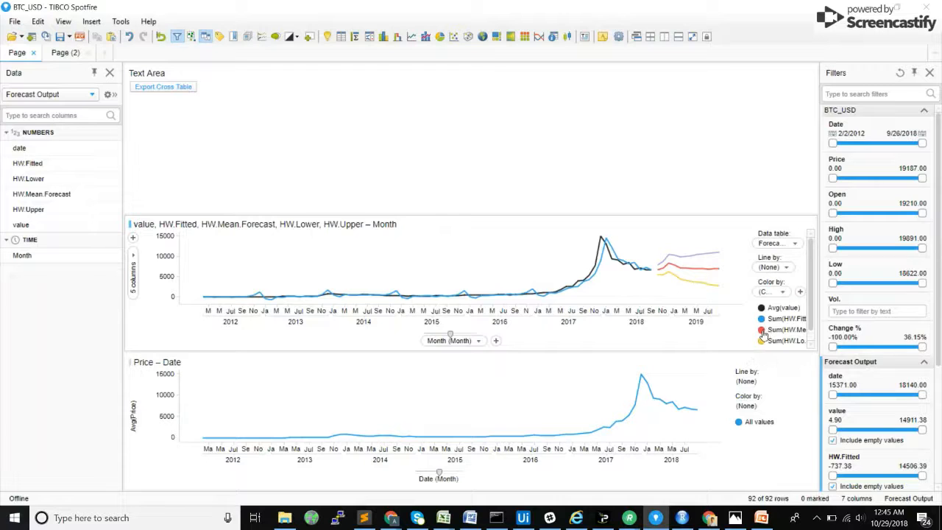
left_click(763, 330)
left_click(770, 381)
Step: Color the HW.Lower and HW.Upper forecast lines light blue
scroll(760, 339, "down", 1)
left_click(763, 330)
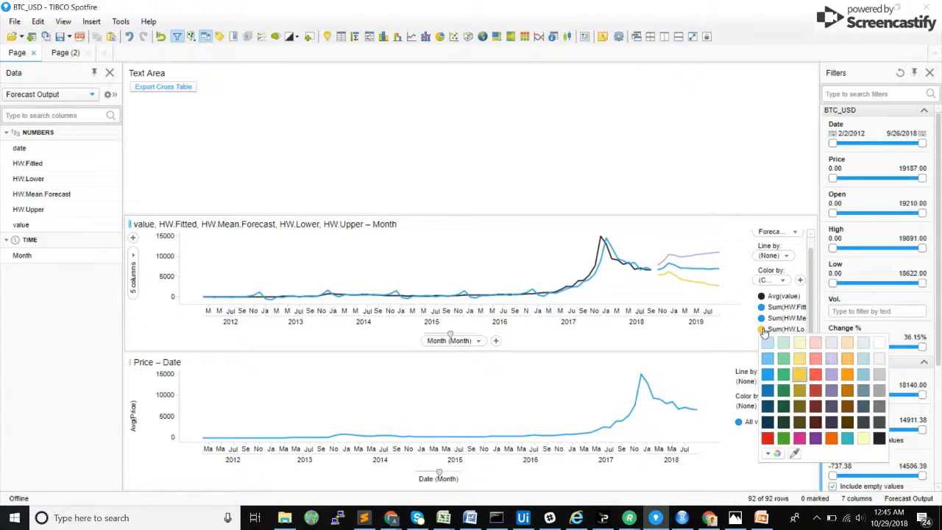
left_click(767, 342)
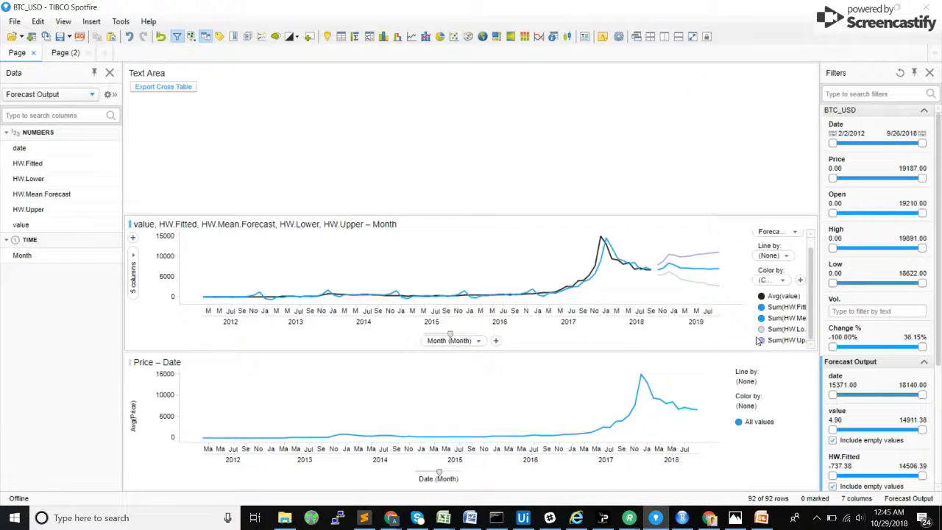
left_click(761, 340)
left_click(767, 356)
Step: Open the text area for editing and start inserting a multiple-select list box property control after the Export button
right_click(291, 100)
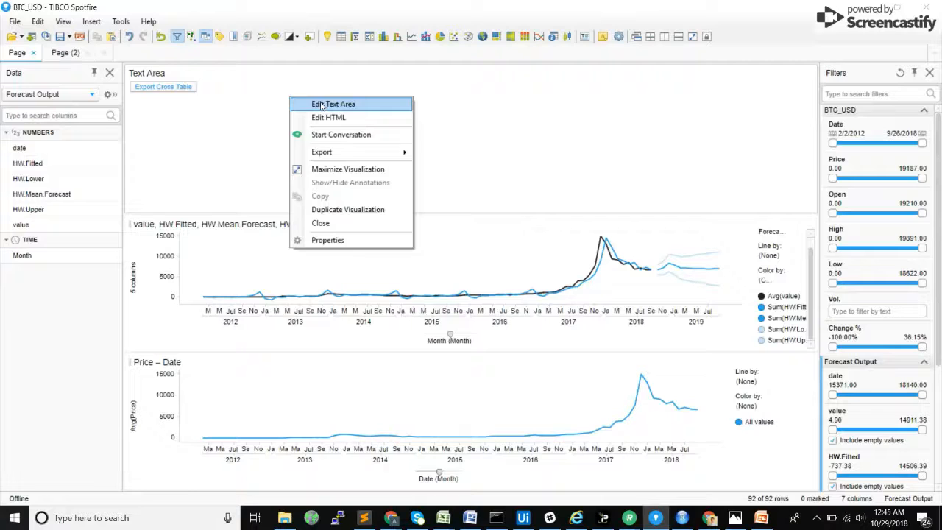
left_click(320, 104)
key("BackSpace")
key("BackSpace")
key("BackSpace")
key("BackSpace")
key("BackSpace")
key("BackSpace")
key("BackSpace")
key("BackSpace")
key("BackSpace")
key("BackSpace")
key("BackSpace")
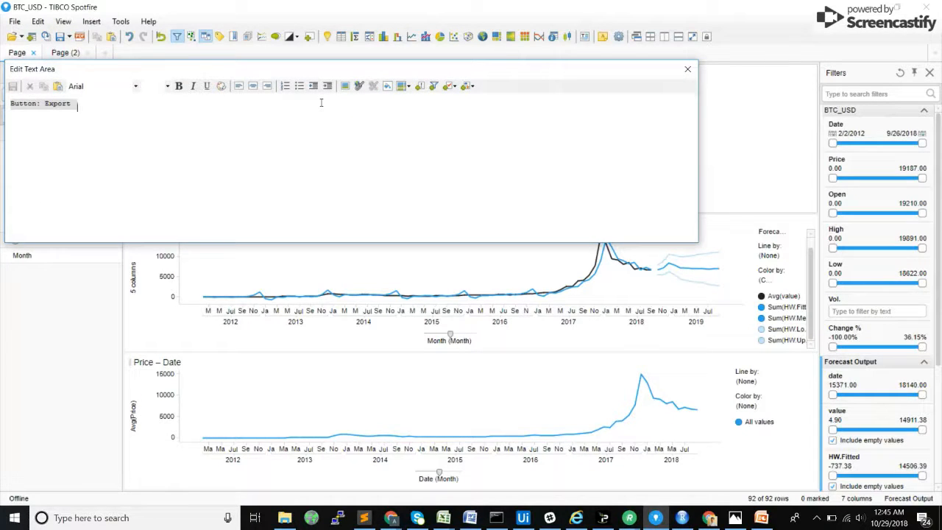
left_click(454, 87)
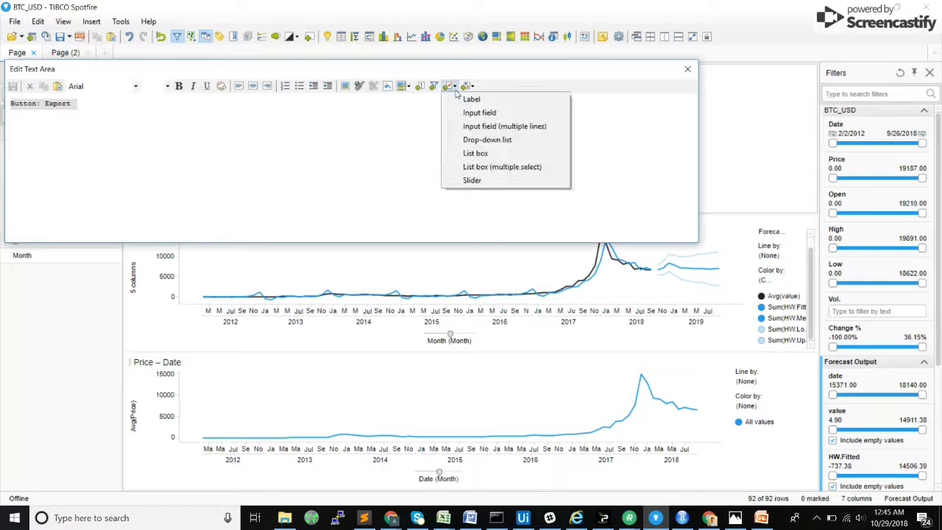
left_click(493, 167)
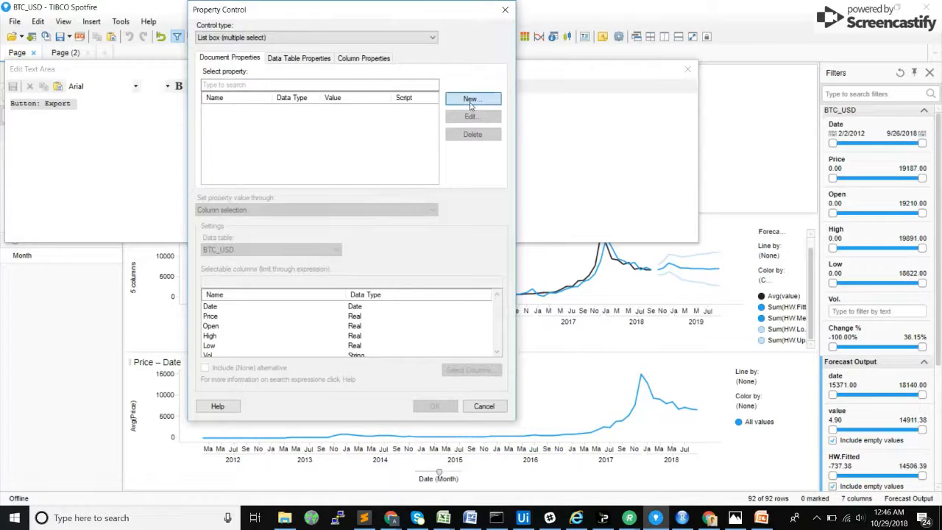
Step: Create a String document property named displayForecastElements for the list box
left_click(471, 100)
type("displayForecastElements")
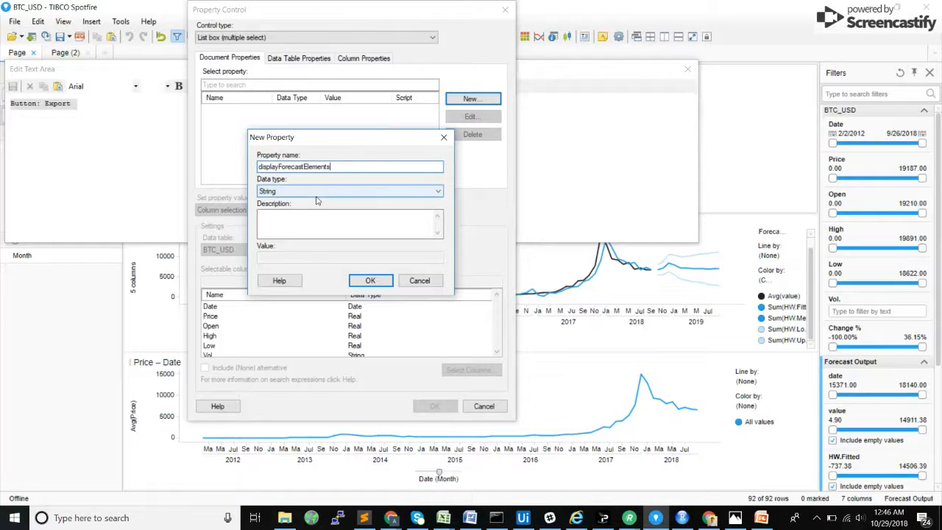
left_click(370, 281)
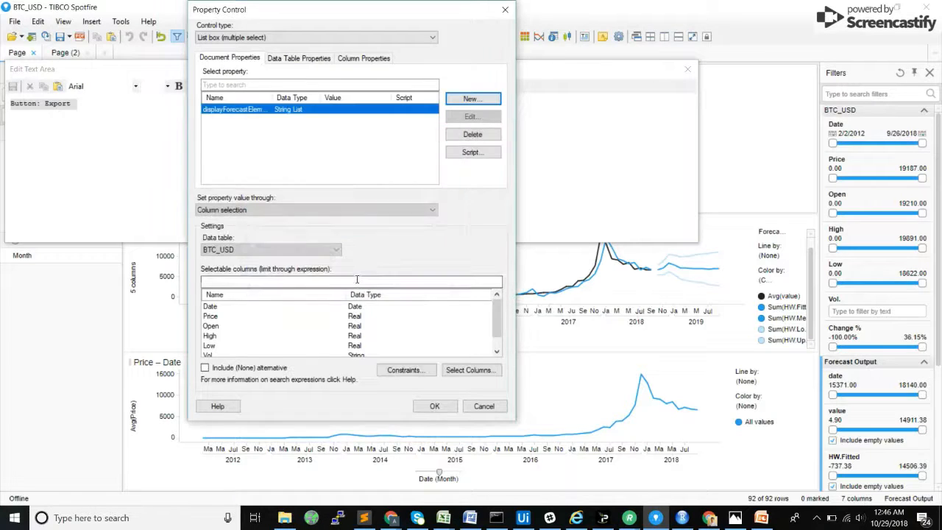
Step: Set the list box to use fixed values with the entry History mapped to Avg([value]), and insert the control
left_click(268, 211)
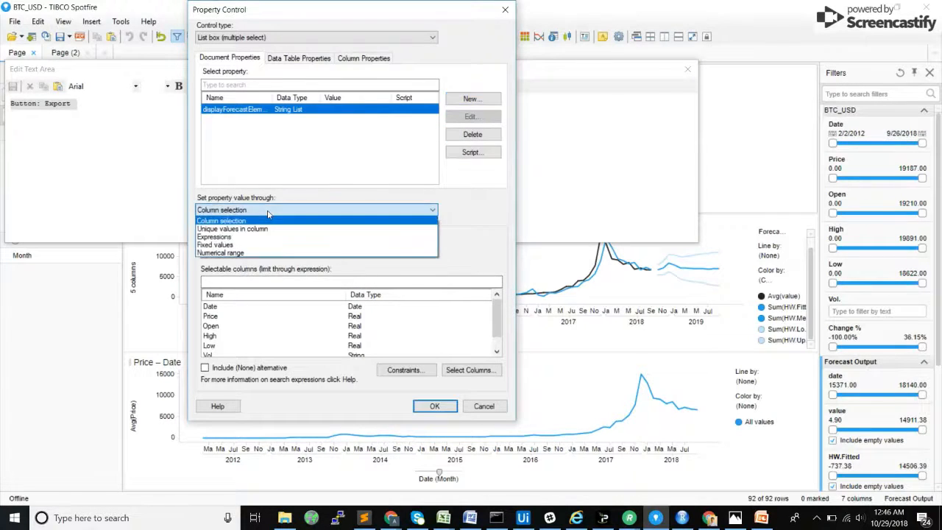
left_click(247, 245)
left_click(242, 253)
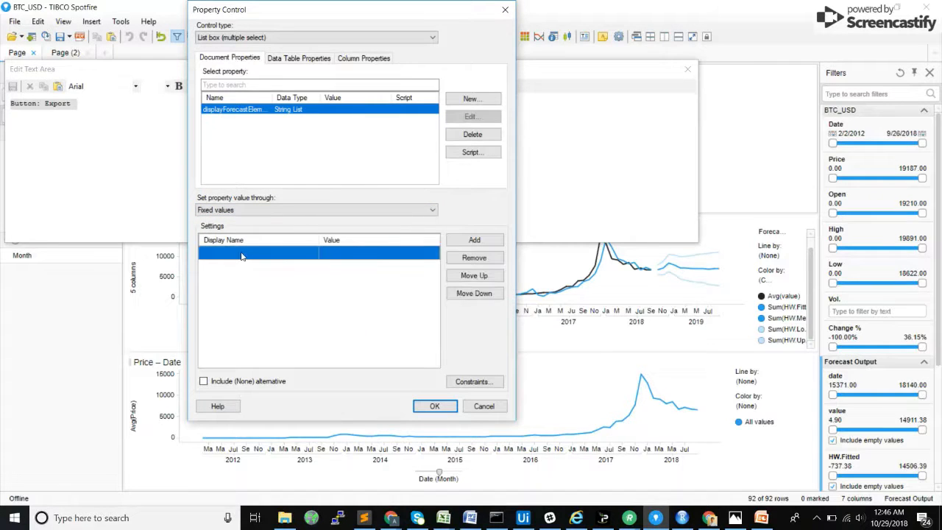
left_click(242, 254)
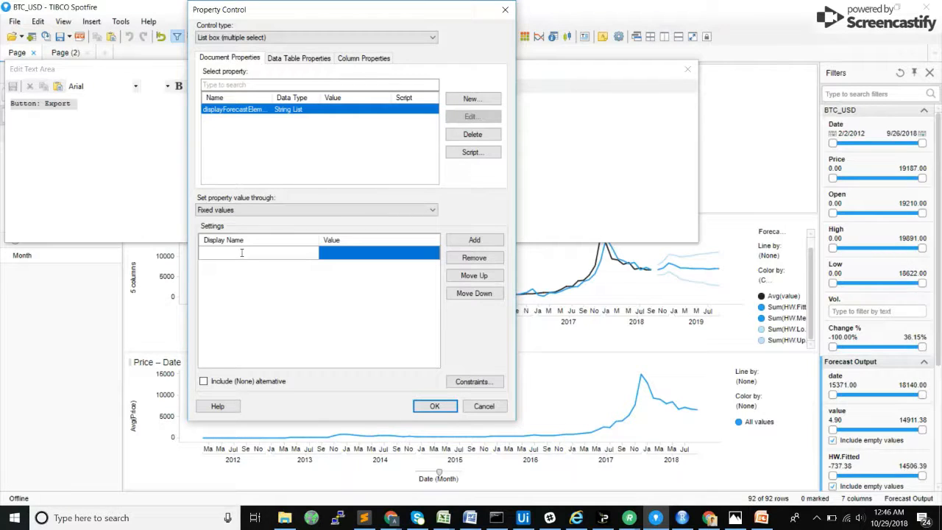
type("History")
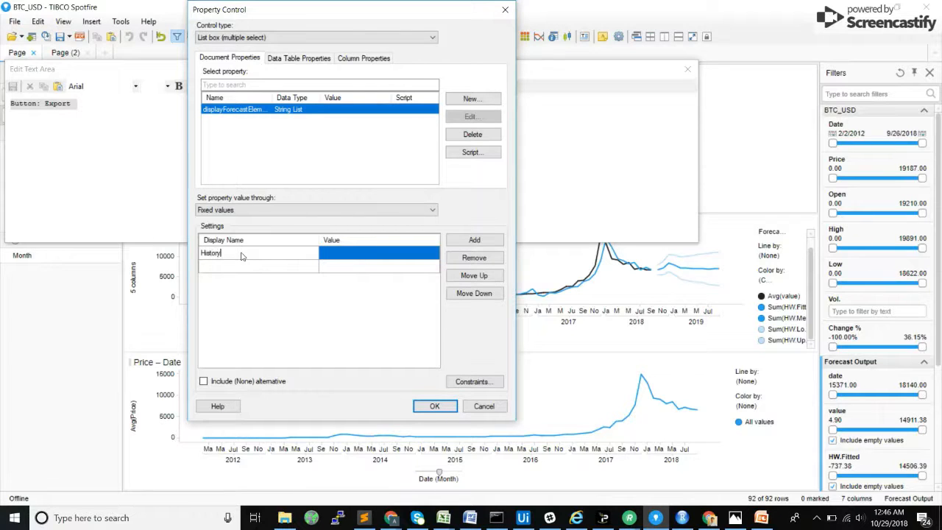
left_click(337, 259)
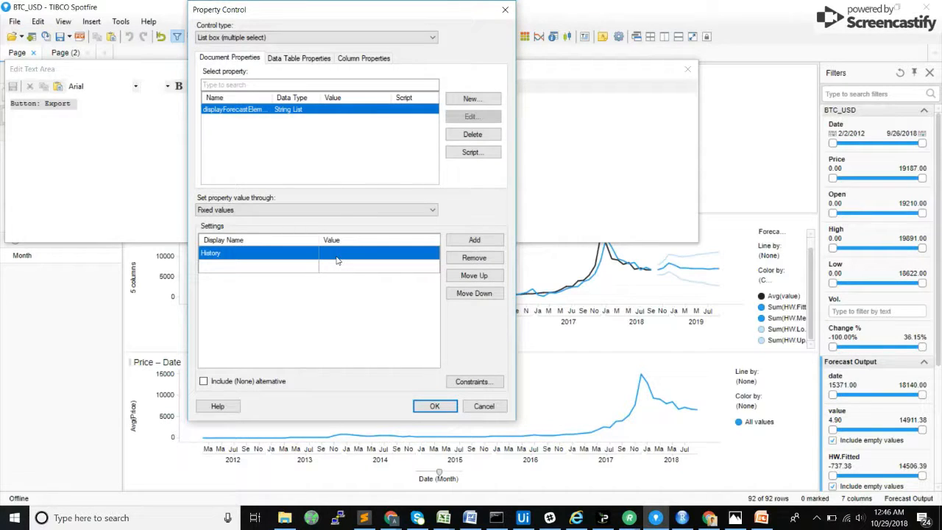
left_click(337, 253)
type("Avg(")
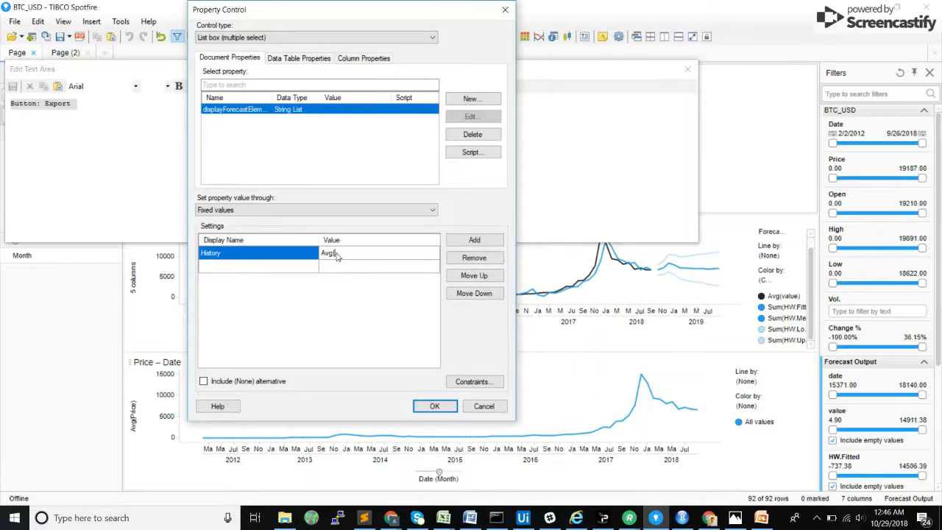
type("[value]")
left_click(435, 406)
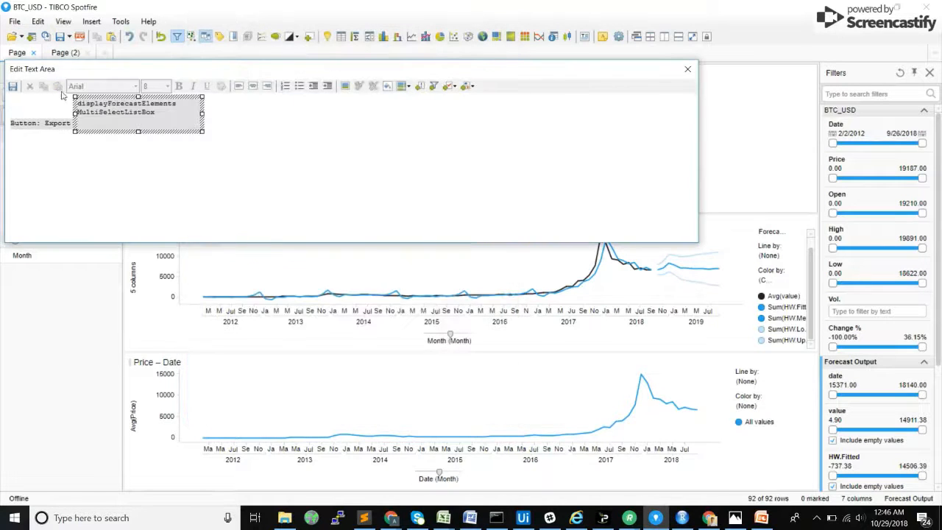
Step: Reopen the list box's property control settings and add a fixed value entry HW Forecast mapped to Avg([HW.Mean.Forecast])
left_click_drag(313, 74, 530, 57)
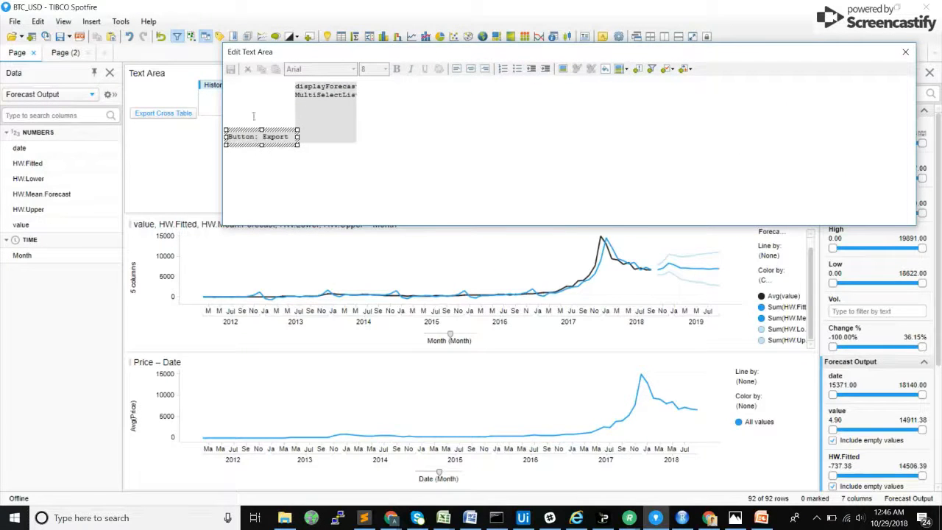
right_click(316, 111)
left_click(326, 115)
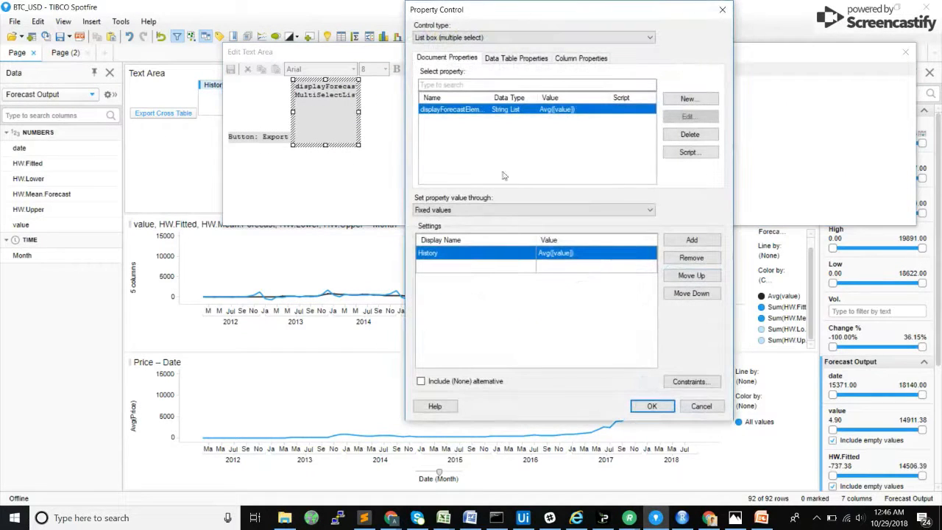
left_click(455, 270)
left_click(455, 269)
type("HW Forecast")
left_click(579, 268)
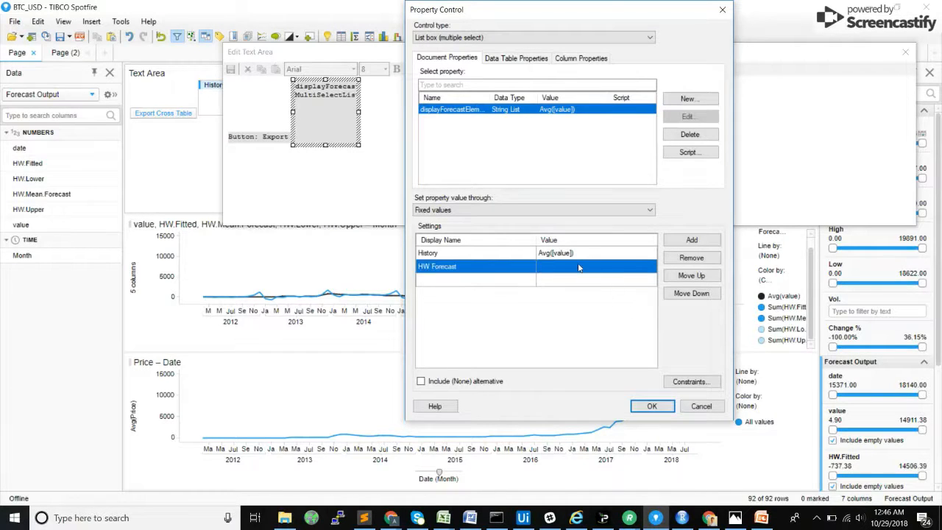
left_click(579, 268)
type("Avg([H")
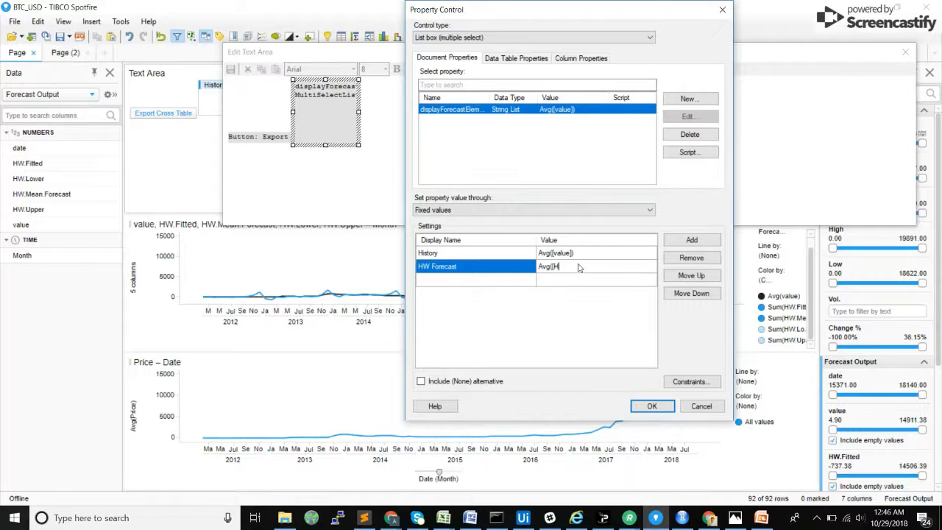
type("W.Mean.Forecast")
Step: Add two more fixed value entries with the indented display names Fitted and Confidence
left_click(467, 278)
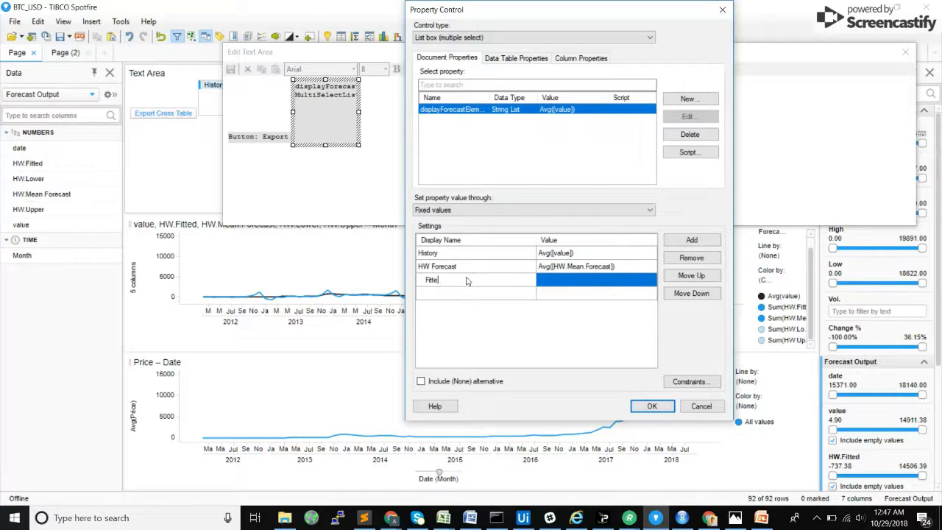
left_click(482, 297)
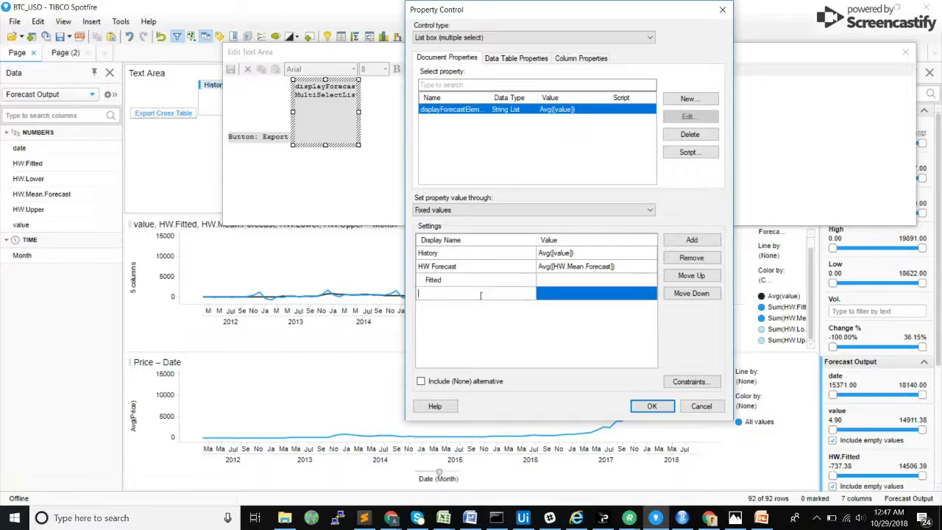
type("COnfidence")
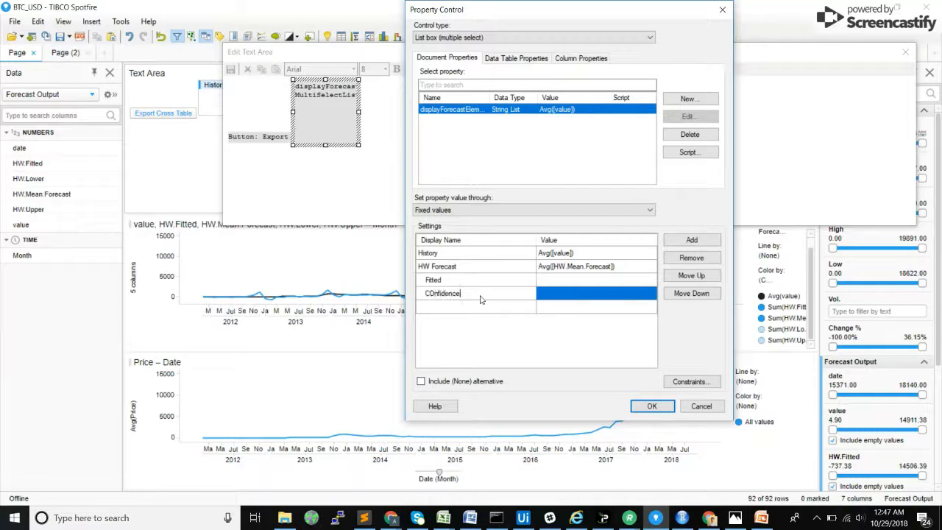
key("BackSpace")
key("BackSpace")
key("BackSpace")
key("BackSpace")
key("BackSpace")
key("BackSpace")
type("fidence")
Step: Map the Fitted entry to Avg([HW.Fitted]) and the Confidence entry to Avg([HW.Upper]), Avg([HW.Lower])
left_click(546, 279)
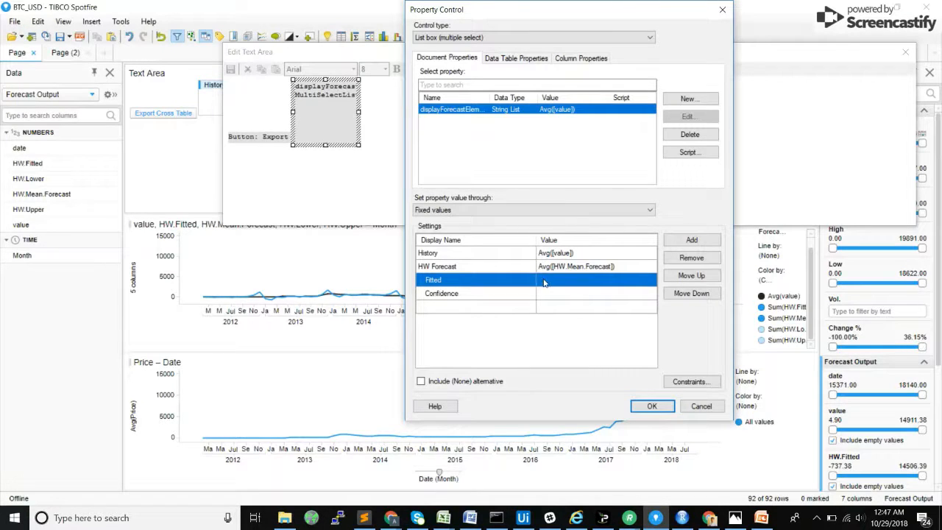
left_click(545, 279)
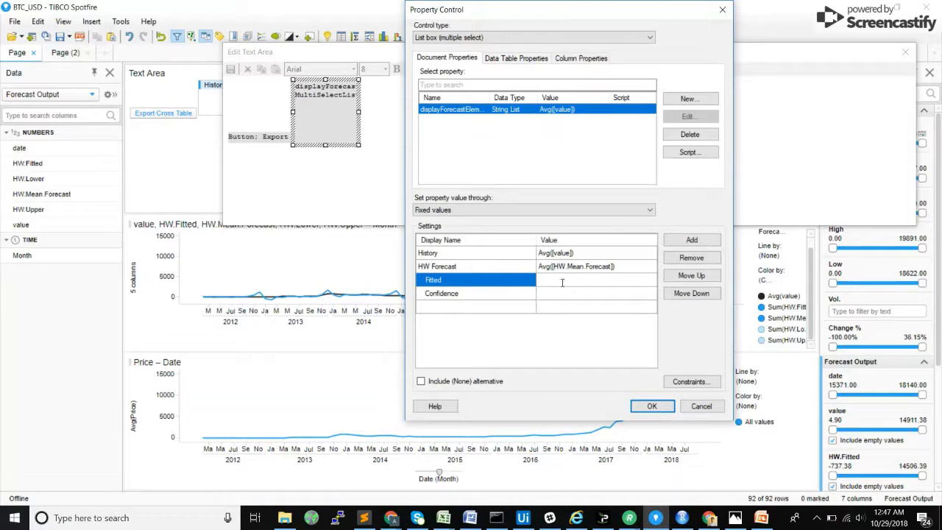
type("Av")
left_click(583, 294)
left_click(584, 293)
type("Avg([HW.")
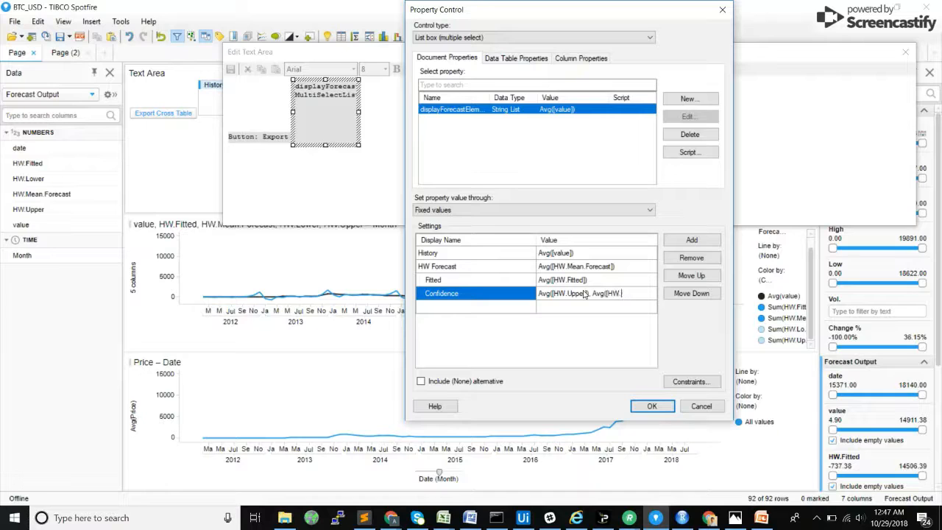
type("ower")
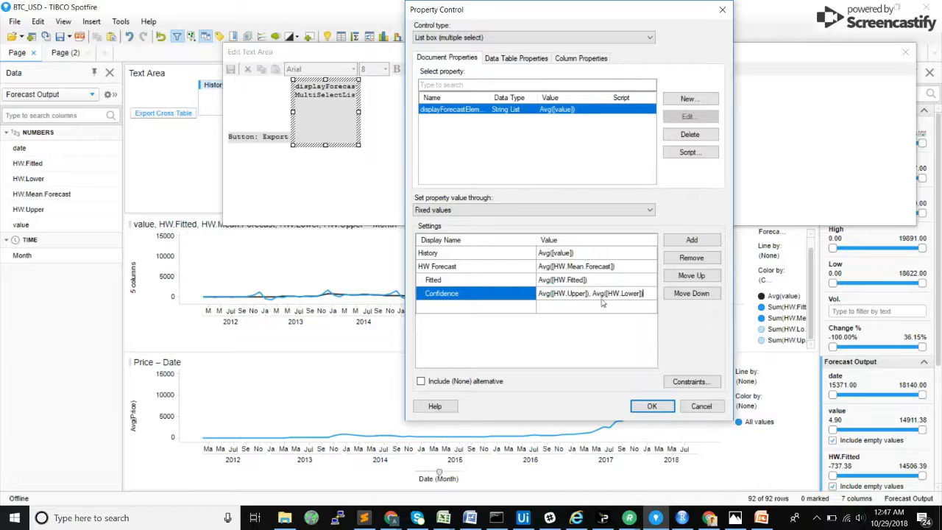
Step: Save the list box settings, close the text area editor, and add Confidence, Fitted and HW Forecast to the list box selection
left_click(655, 406)
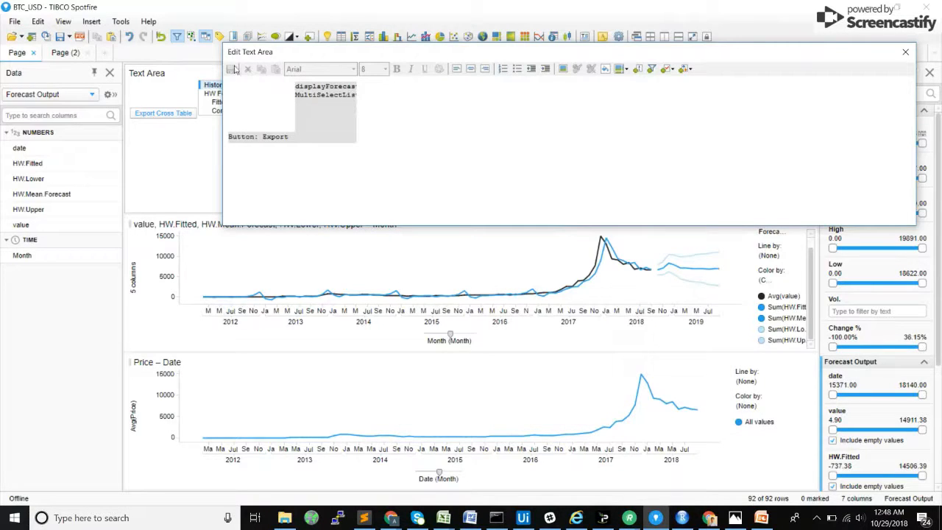
left_click(905, 51)
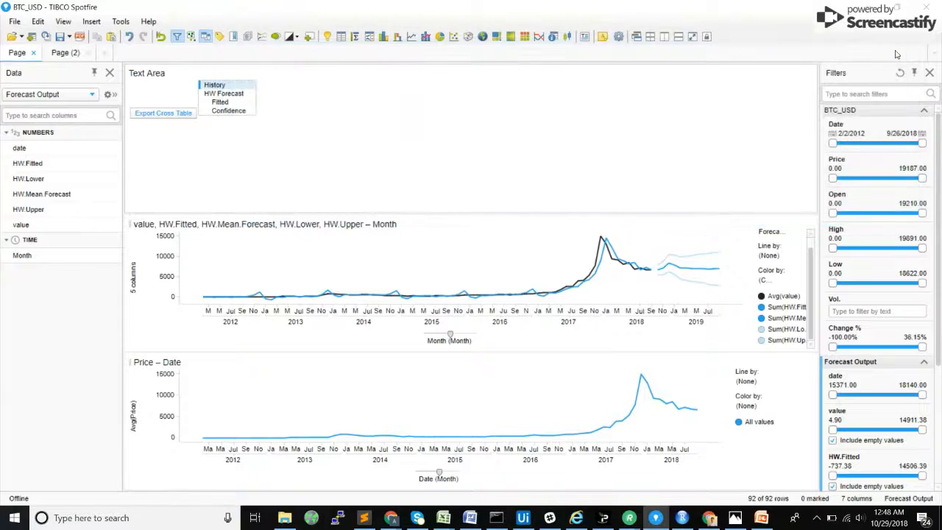
left_click(243, 111, "ctrl")
left_click(234, 103, "ctrl")
left_click(231, 94, "ctrl")
Step: Clear the forecast line chart's value-axis custom expression and insert the displayForecastElements document property into it
left_click(134, 276)
left_click(183, 310)
triple_click(270, 315)
key("BackSpace")
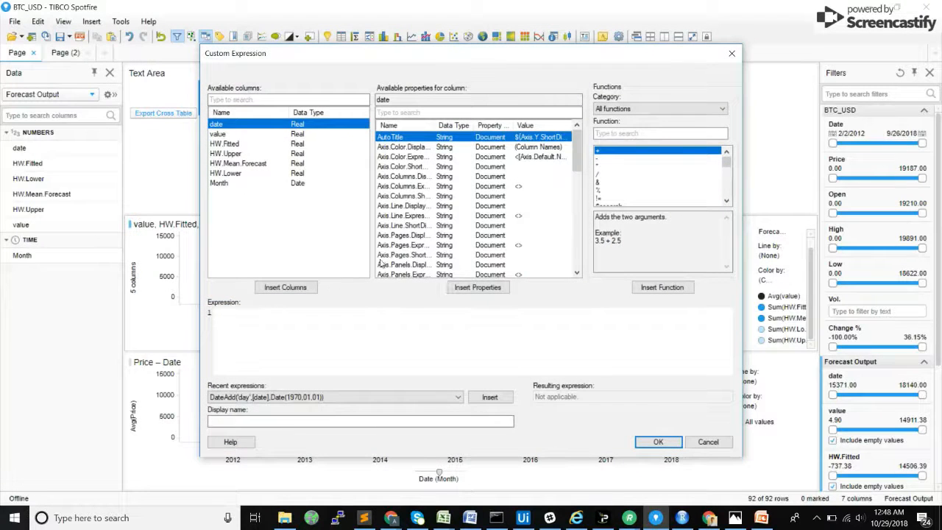
scroll(478, 225, "down", 10)
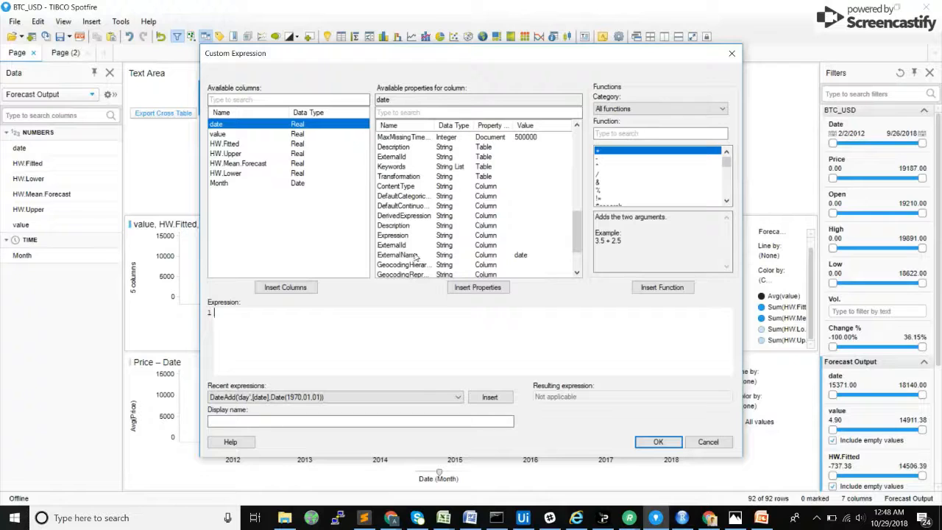
scroll(420, 247, "down", 3)
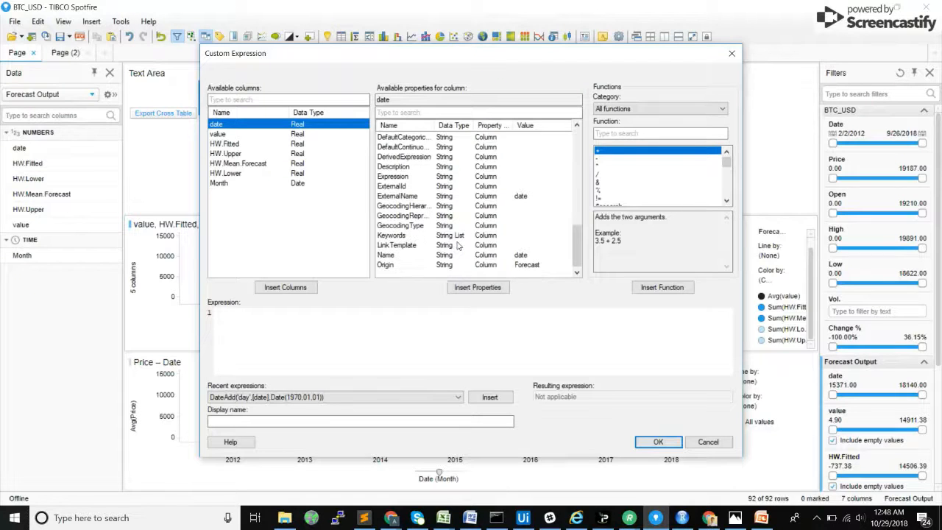
scroll(458, 246, "up", 1)
left_click(427, 113)
type("display")
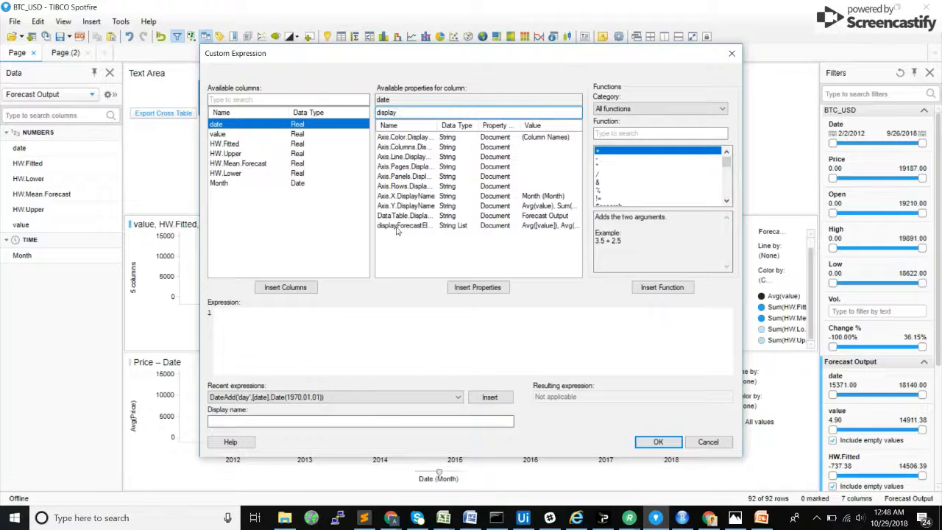
left_click(398, 226)
left_click(477, 287)
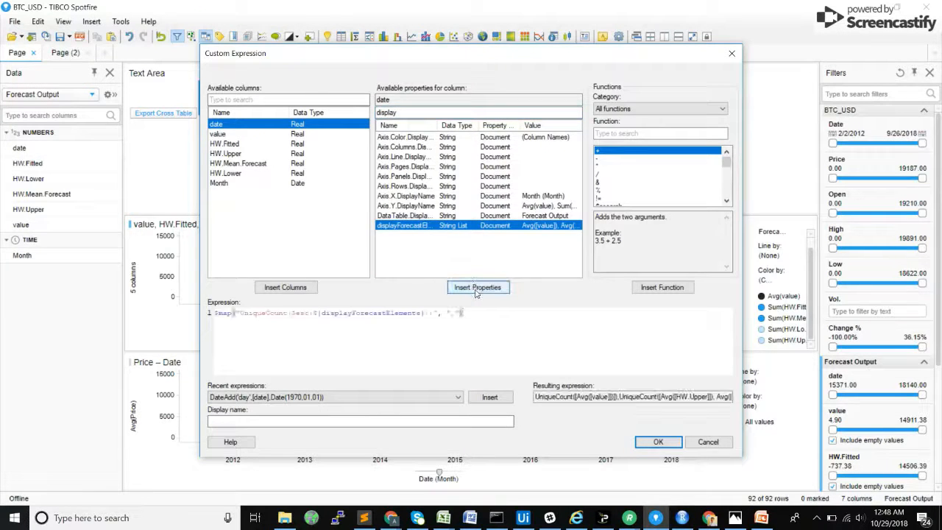
Step: Strip the wrapping functions so the value-axis expression is only ${displayForecastElements}, and apply it
left_click_drag(464, 313, 424, 313)
key("BackSpace")
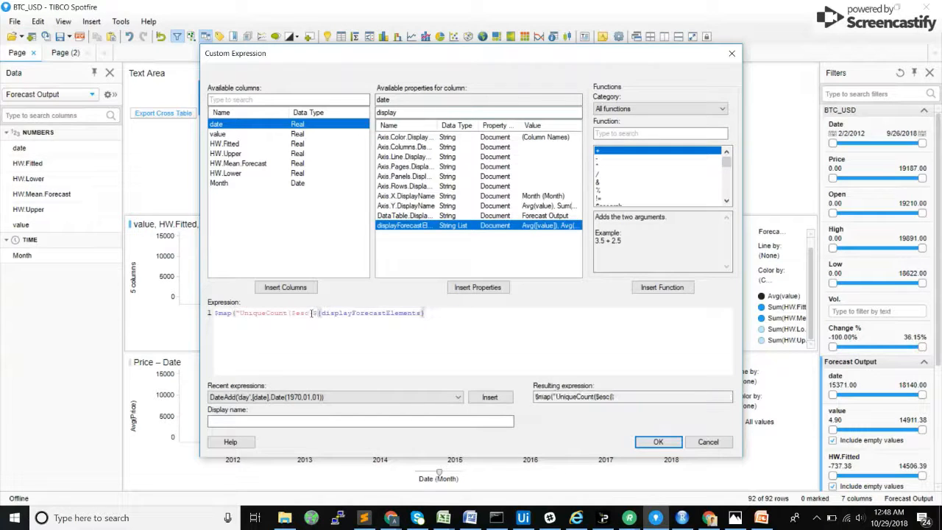
left_click_drag(313, 312, 204, 316)
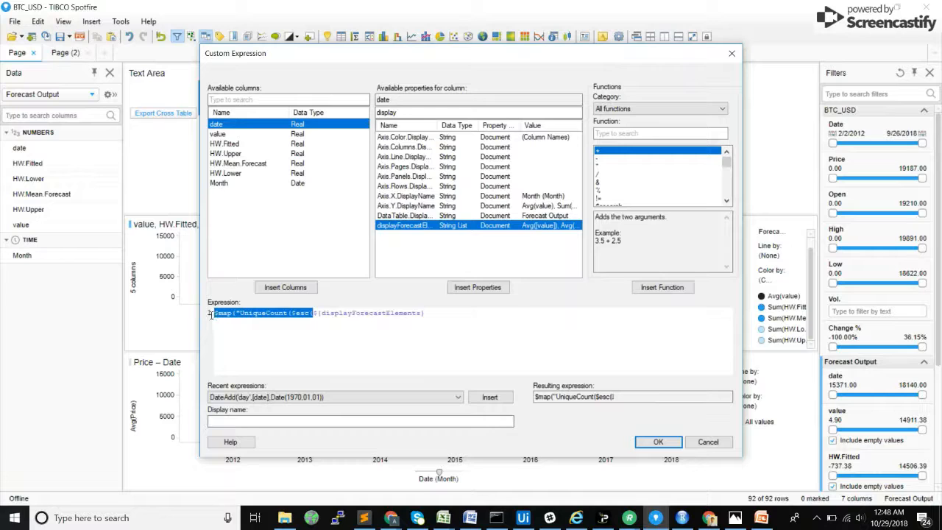
key("BackSpace")
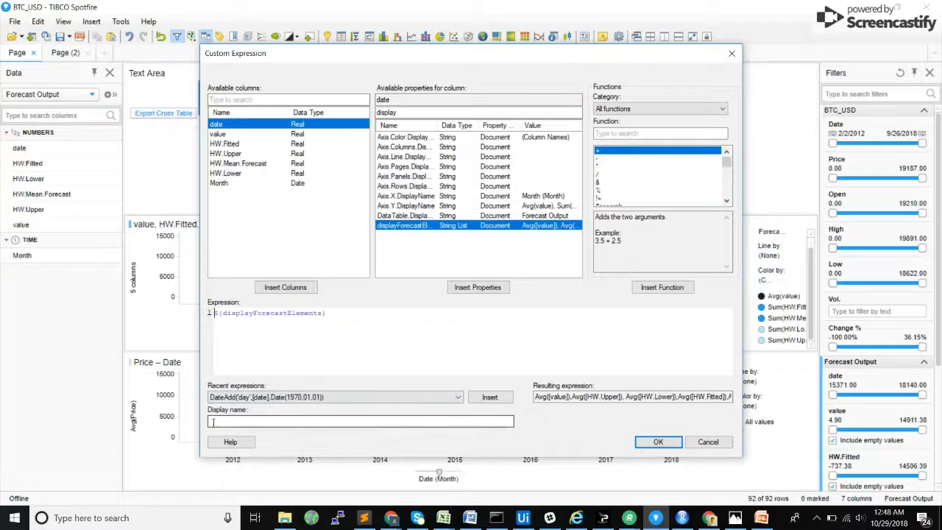
left_click(658, 441)
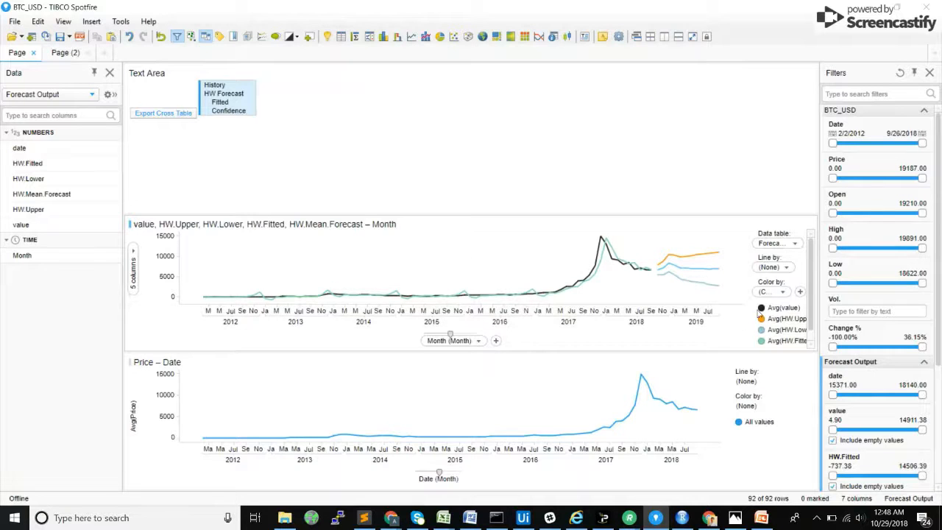
Step: Recolor the HW.Upper and HW.Lower lines of the forecast chart to the lightest blue
left_click(761, 318)
left_click(767, 334)
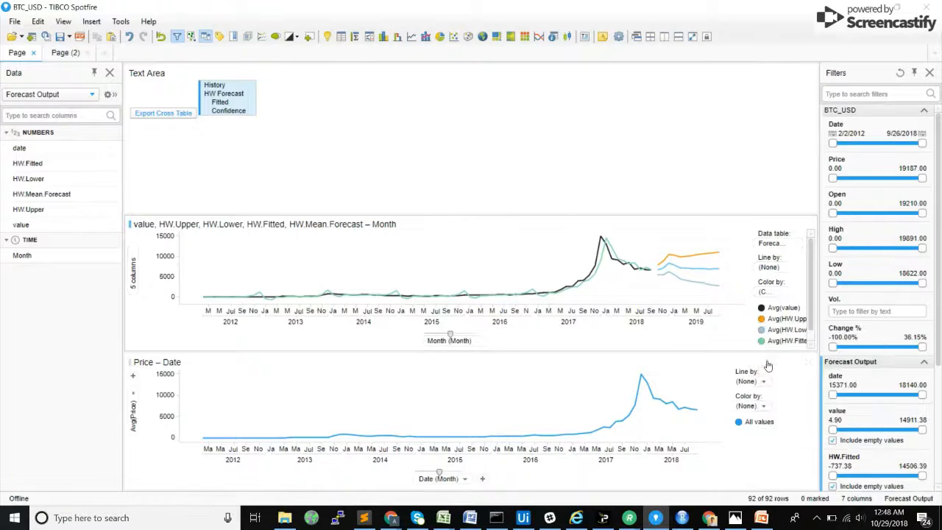
left_click(761, 319)
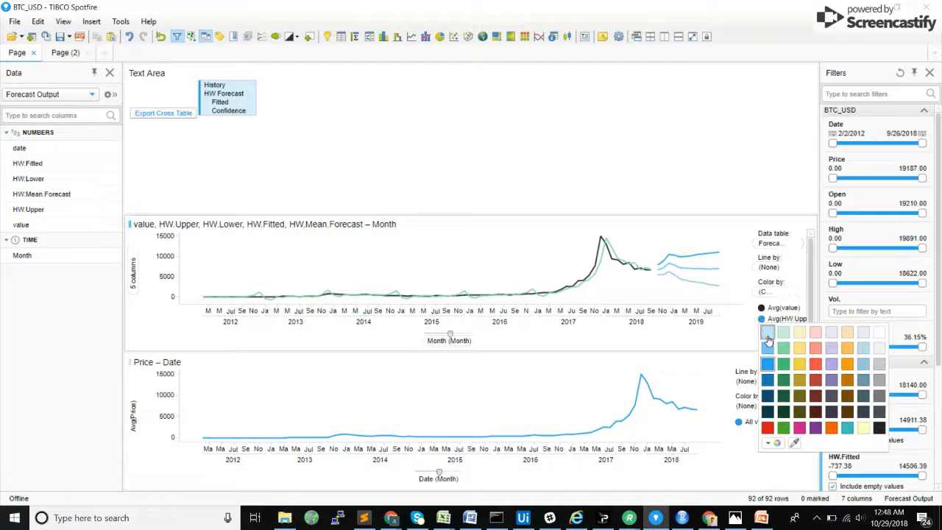
left_click(768, 333)
left_click(761, 330)
left_click(768, 354)
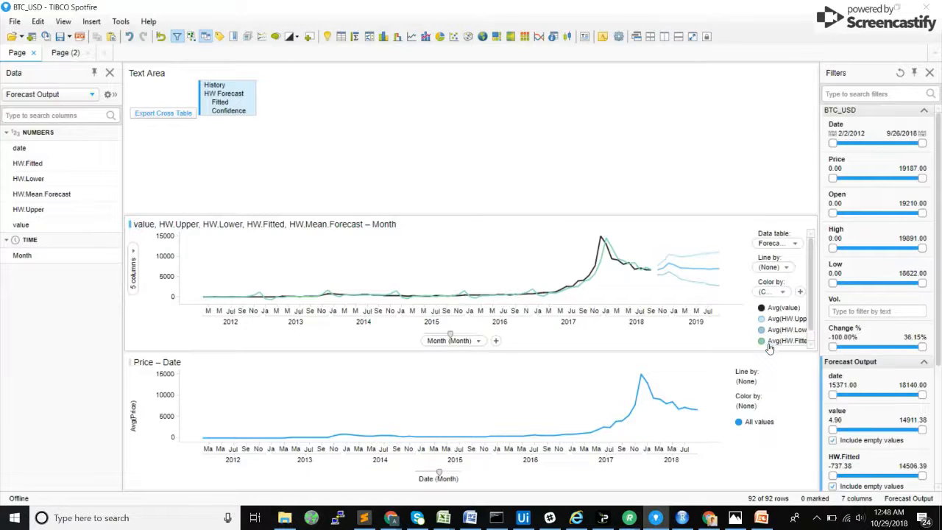
Step: Recolor the HW.Fitted and HW.Mean.Forecast lines of the forecast chart to the same bright blue
left_click(761, 341)
left_click(767, 386)
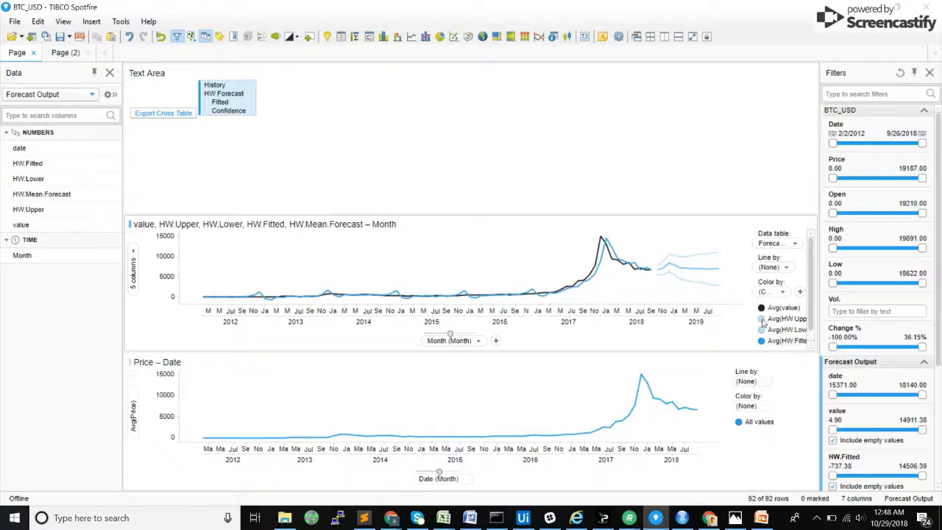
scroll(810, 279, "down", 1)
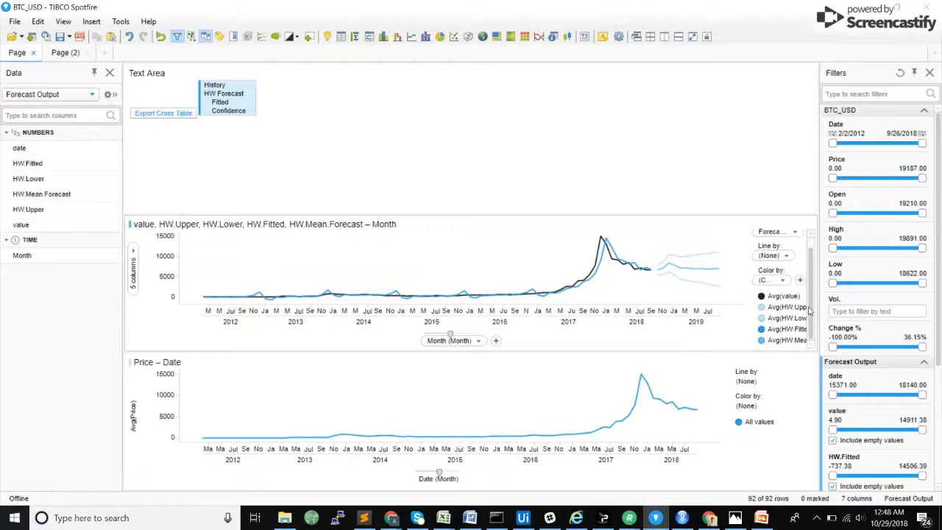
left_click(762, 340)
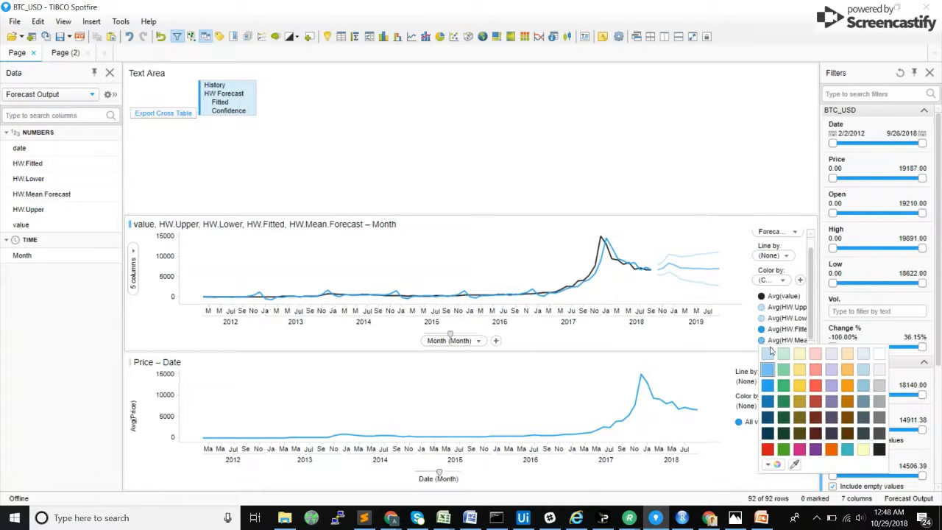
left_click(769, 395)
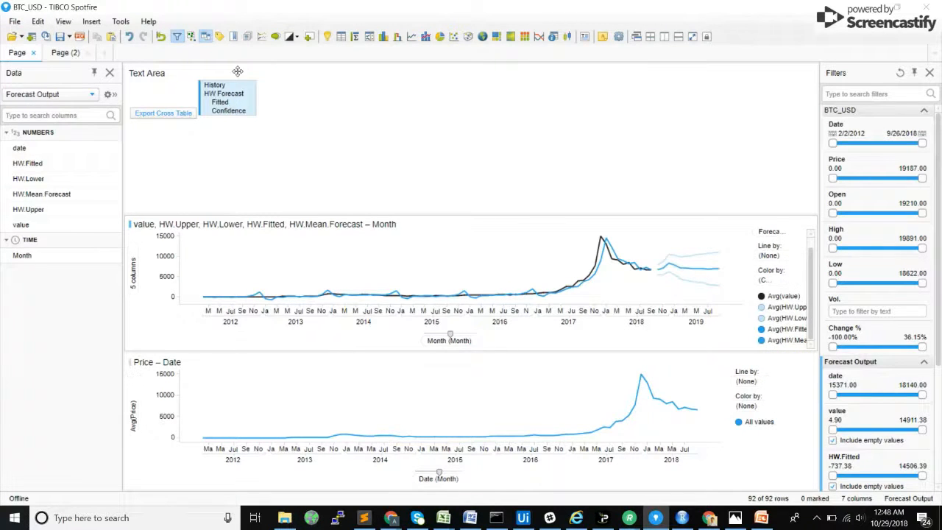
Step: Deselect Confidence and Fitted in the list box, and switch History off and back on
left_click(227, 111, "ctrl")
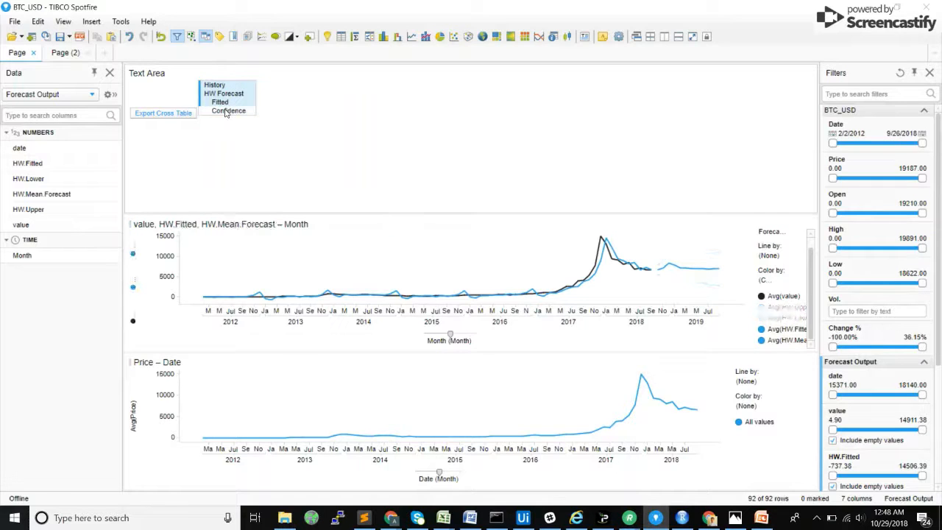
left_click(225, 104, "ctrl")
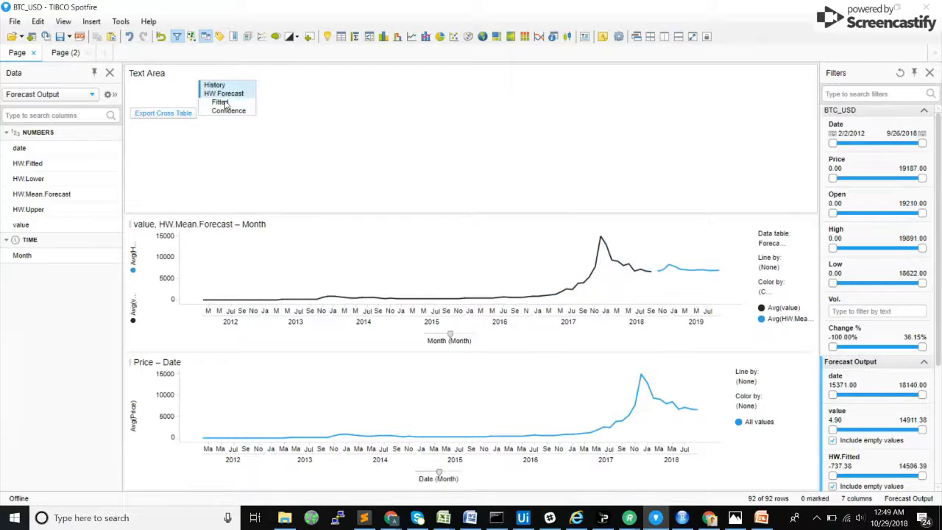
left_click(227, 87, "ctrl")
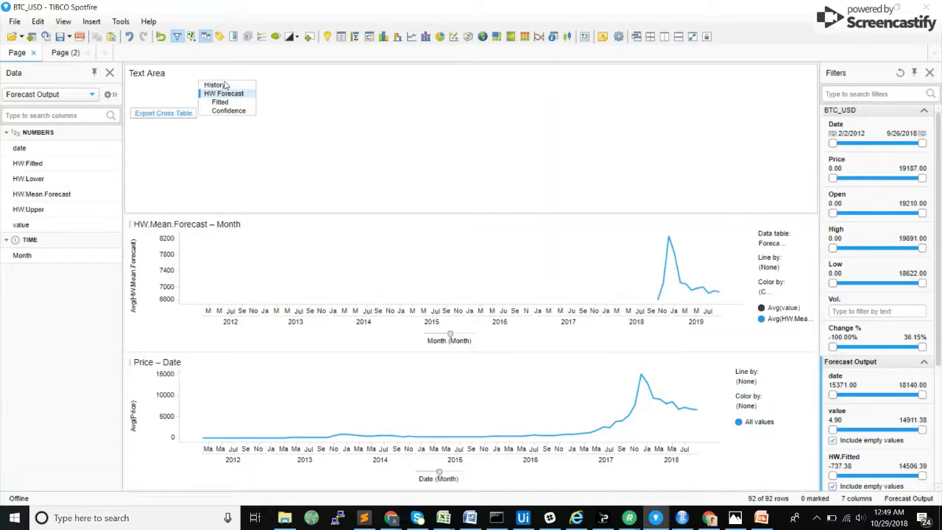
left_click(218, 85, "ctrl")
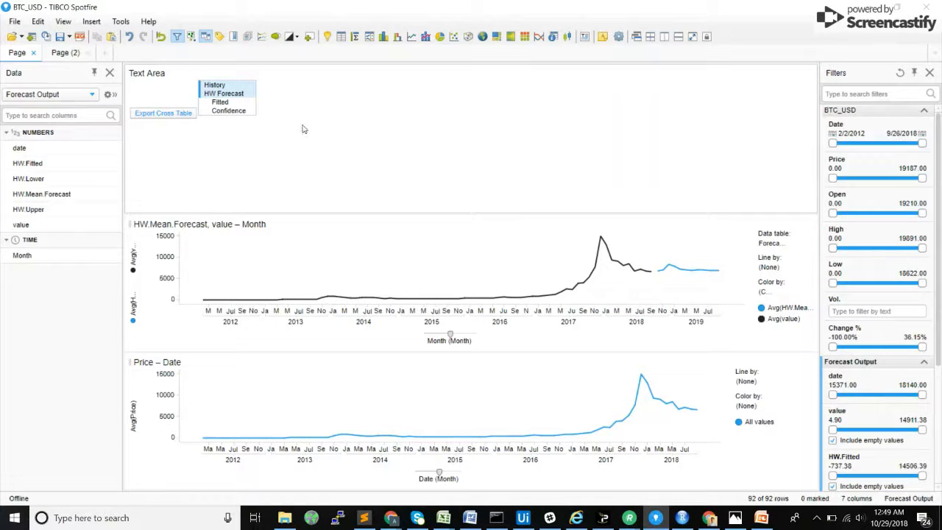
Step: Shrink the text area's height to enlarge the forecast chart, and select Confidence again in the list box
left_click_drag(292, 212, 299, 171)
left_click(227, 111, "ctrl")
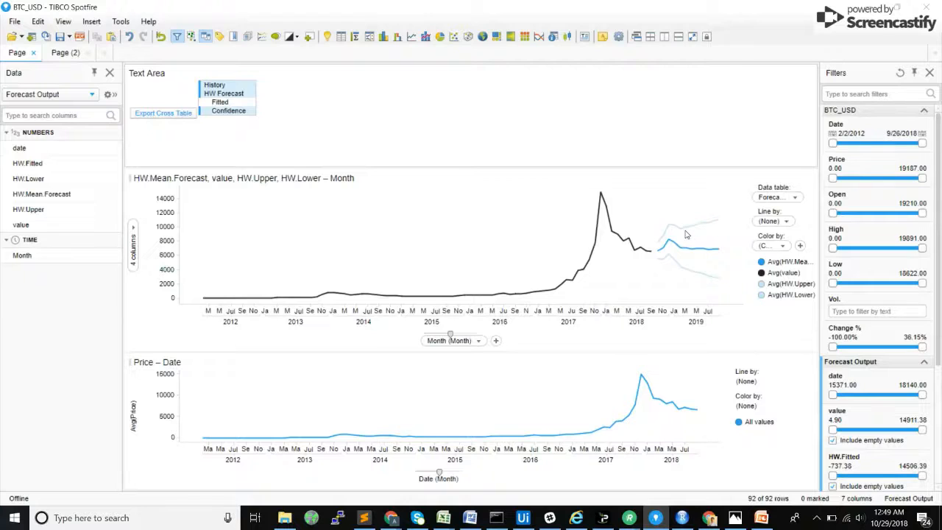
mouse_move(688, 232)
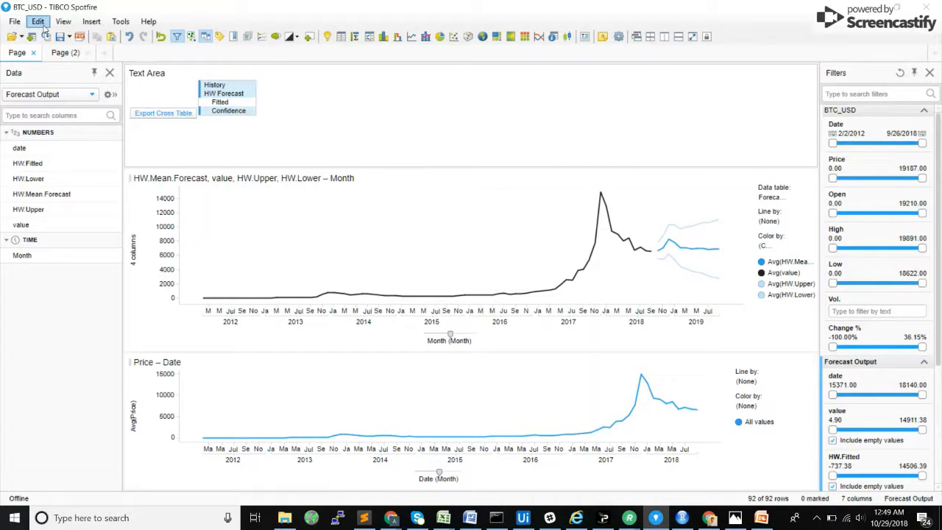
Step: Open the text area for editing
right_click(309, 90)
left_click(328, 95)
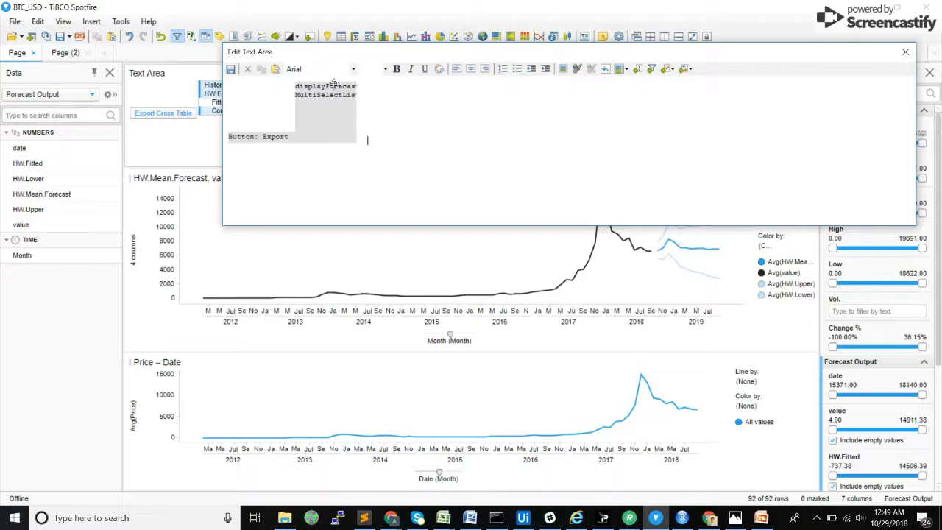
left_click(638, 70)
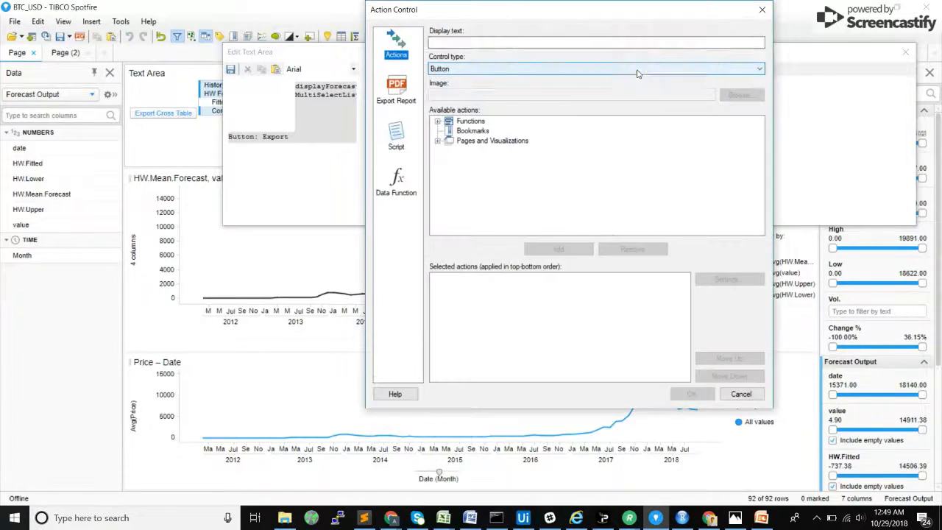
key("Escape")
left_click(670, 70)
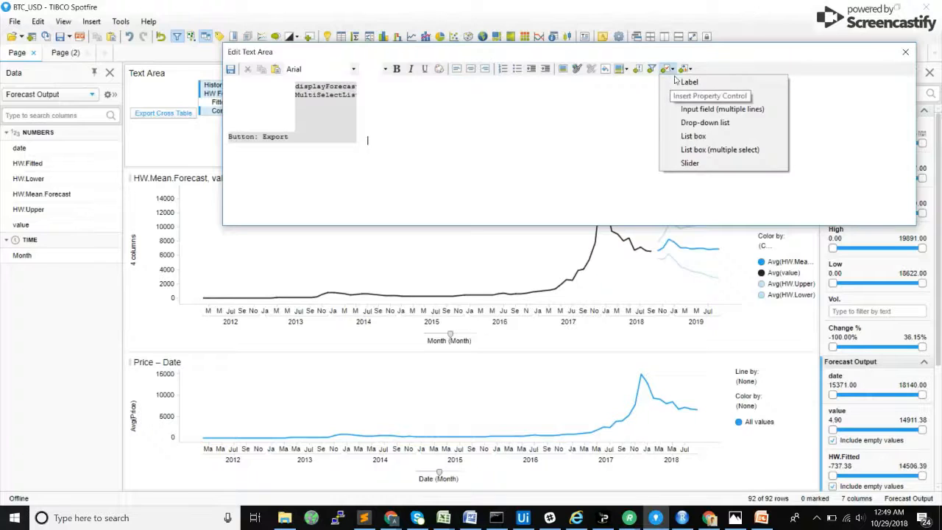
left_click(692, 96)
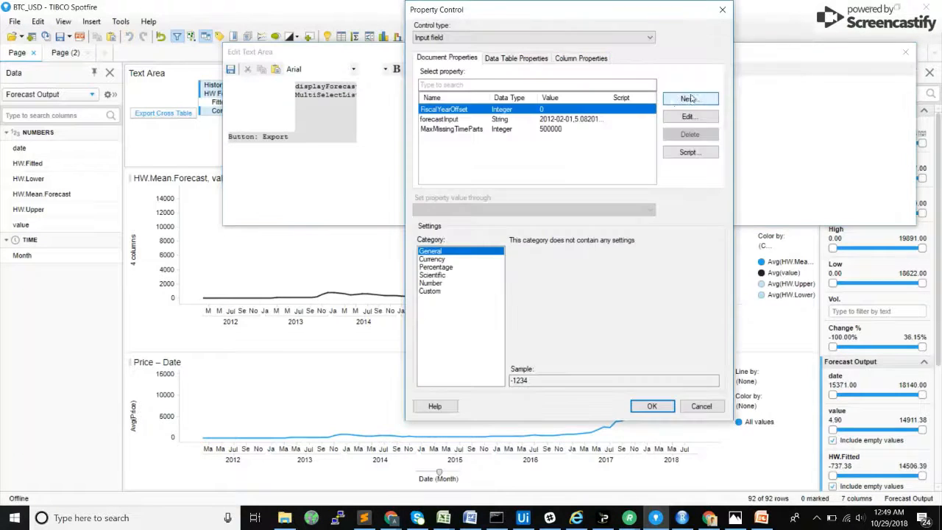
left_click(721, 11)
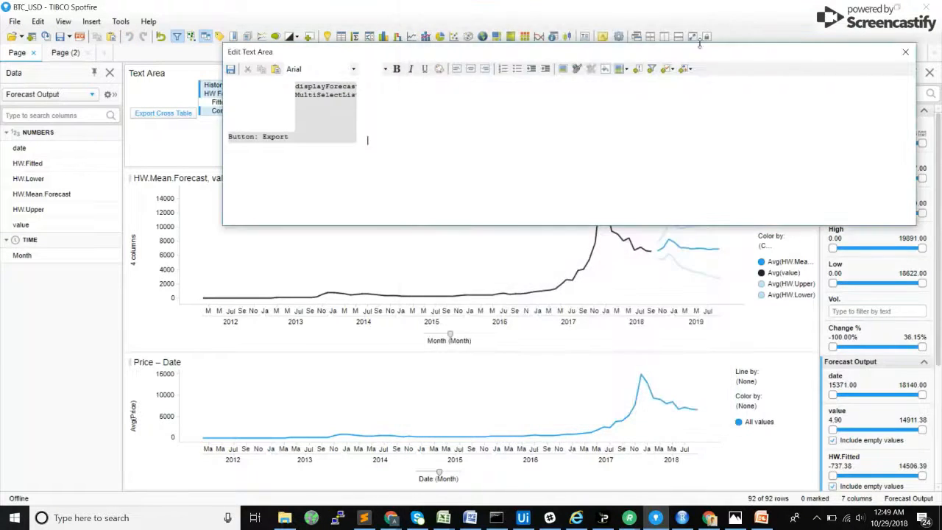
Step: Start an input field control in the text area and create a Real document property conf with value 0.90 for it
left_click(671, 72)
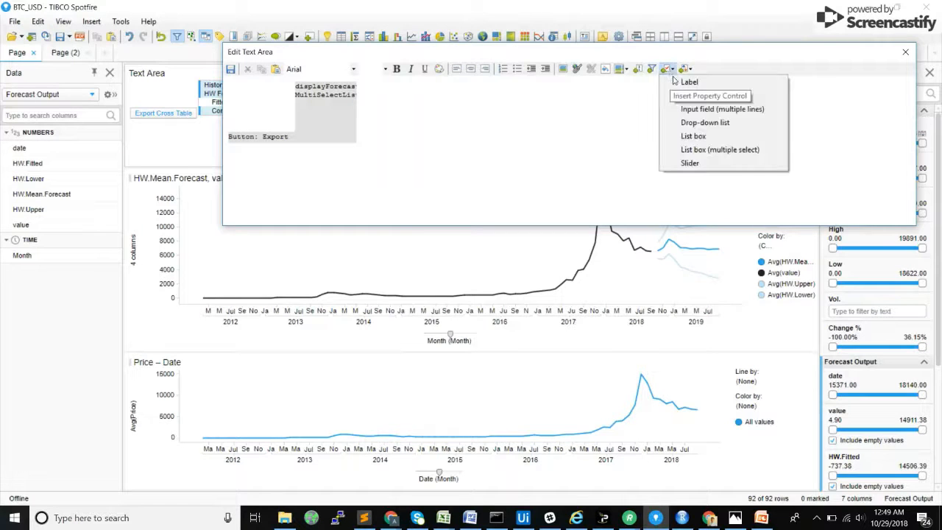
left_click(743, 93)
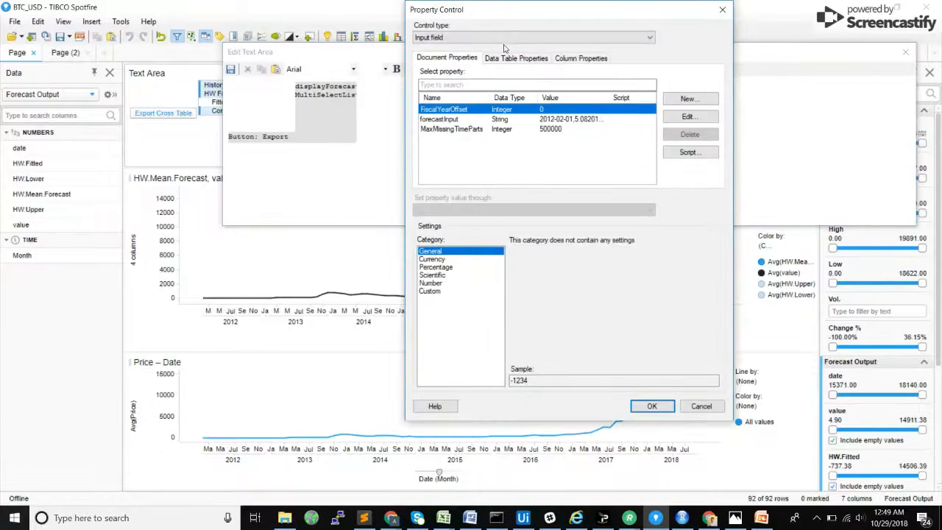
left_click(688, 98)
type("conf")
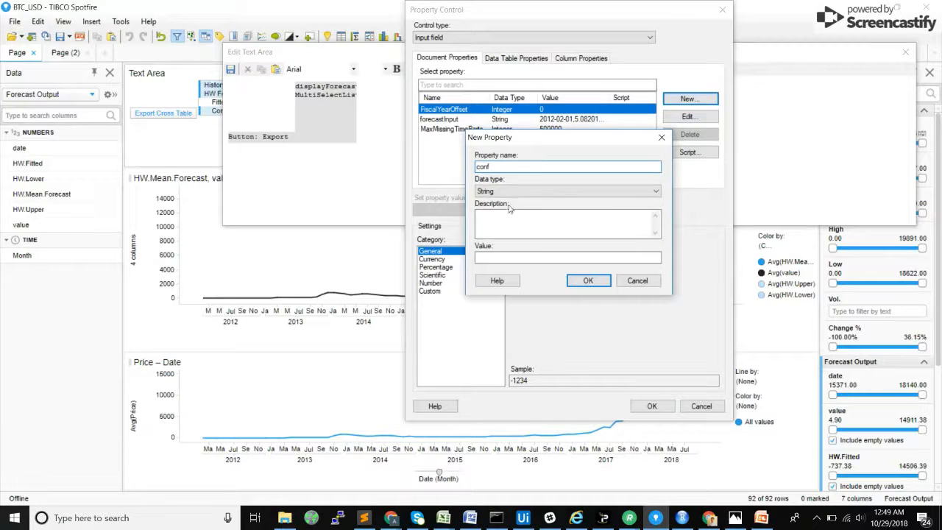
left_click(516, 190)
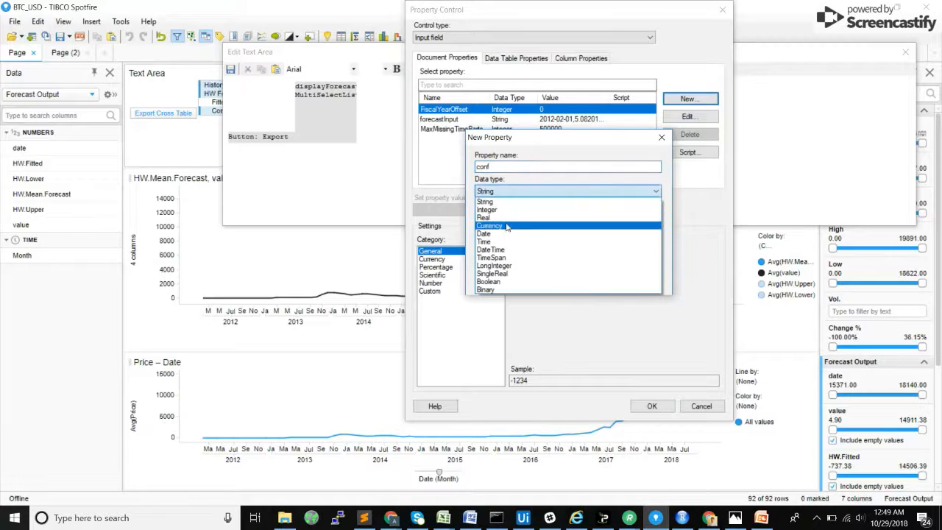
left_click(507, 217)
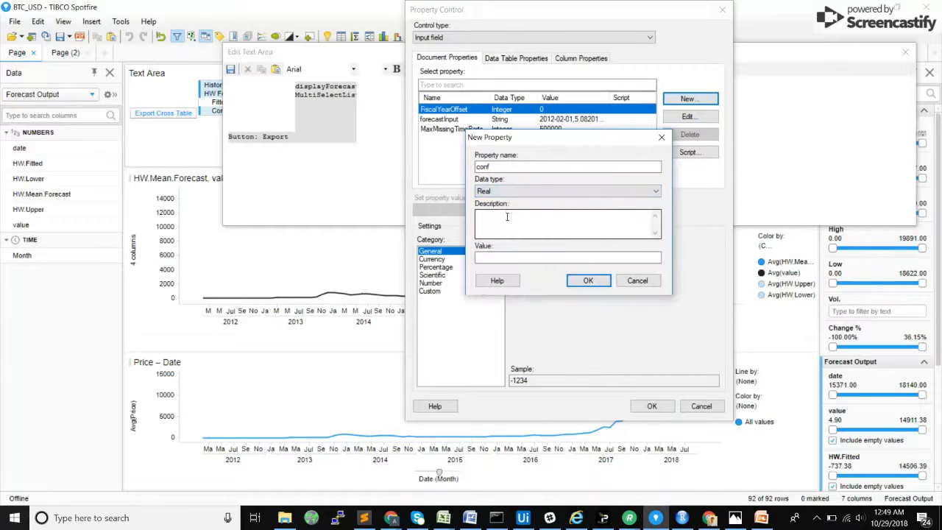
left_click(594, 286)
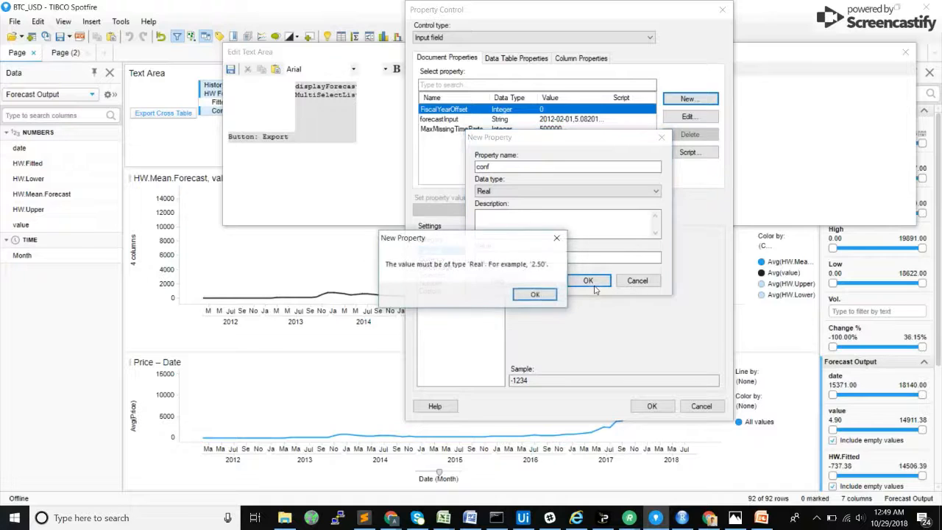
left_click(532, 257)
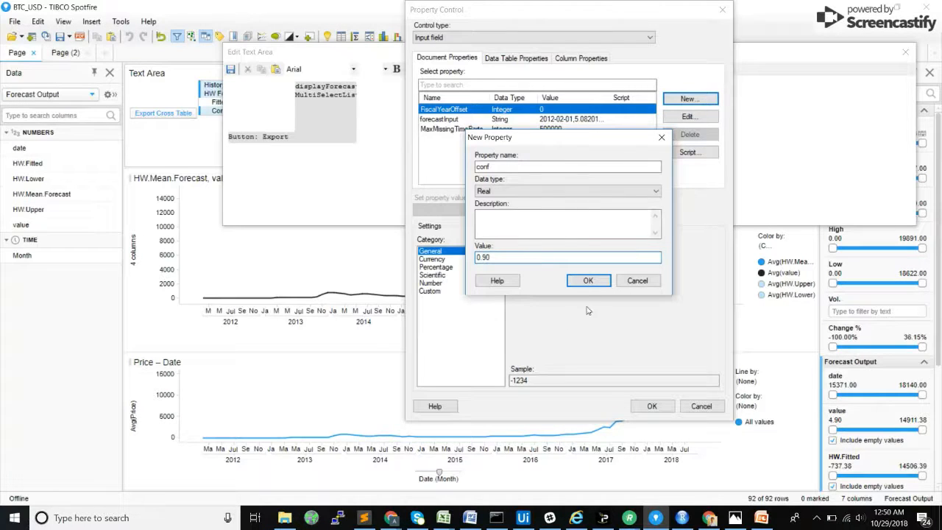
left_click(588, 280)
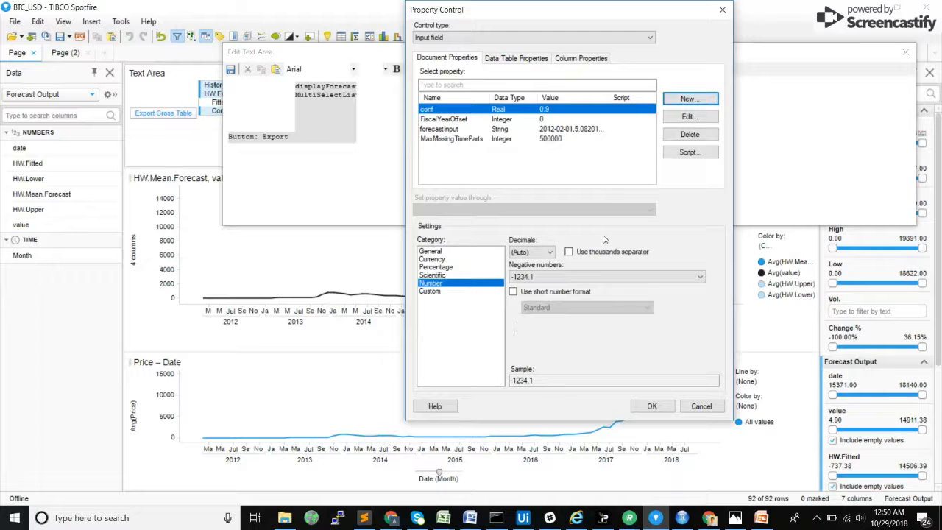
Step: Insert the input field bound to conf in the text area and place the cursor after it
left_click(688, 99)
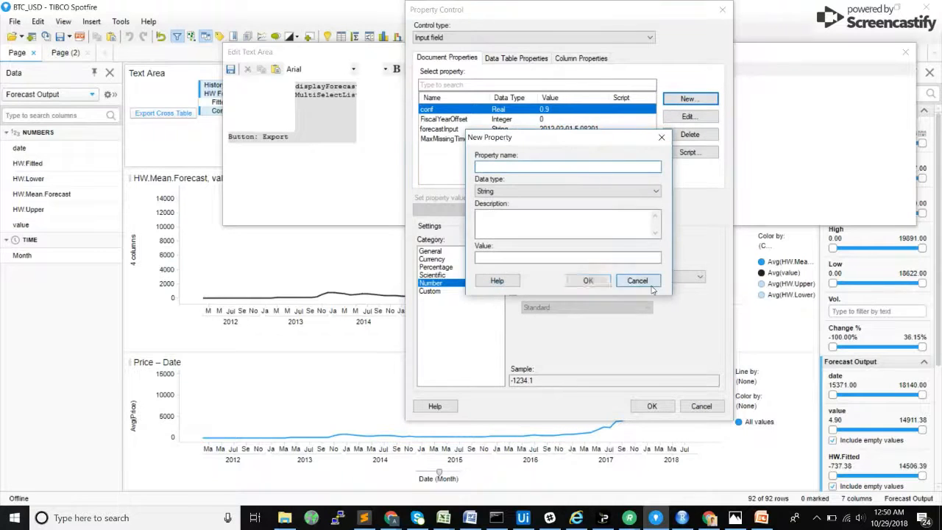
left_click(638, 281)
left_click(652, 406)
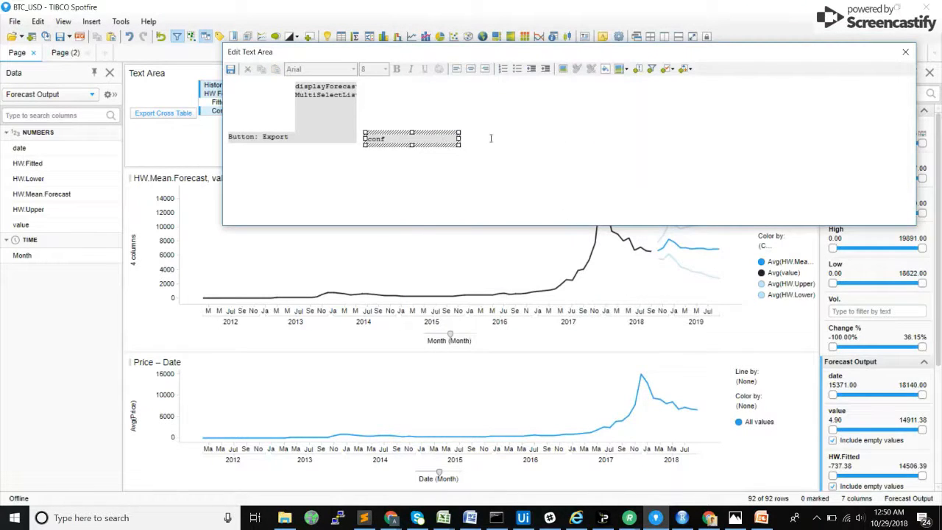
right_click(491, 137)
left_click(483, 138)
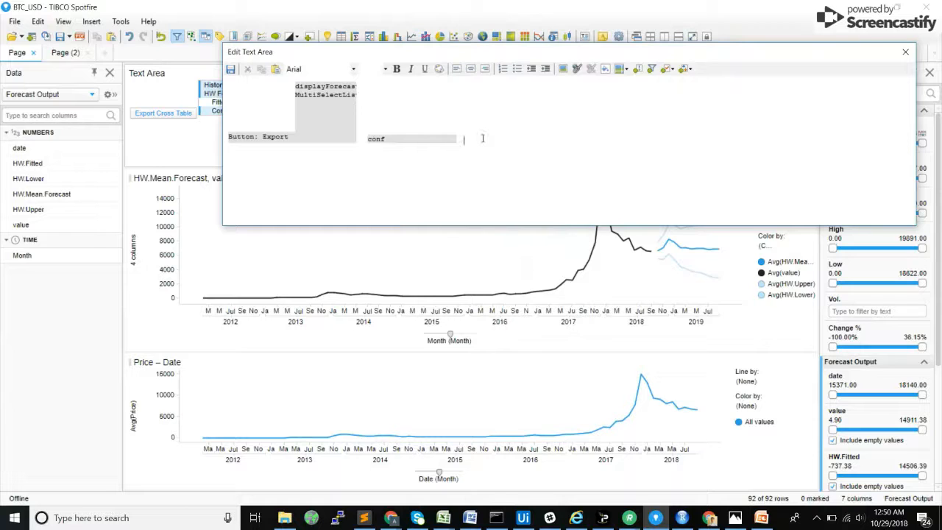
left_click(667, 69)
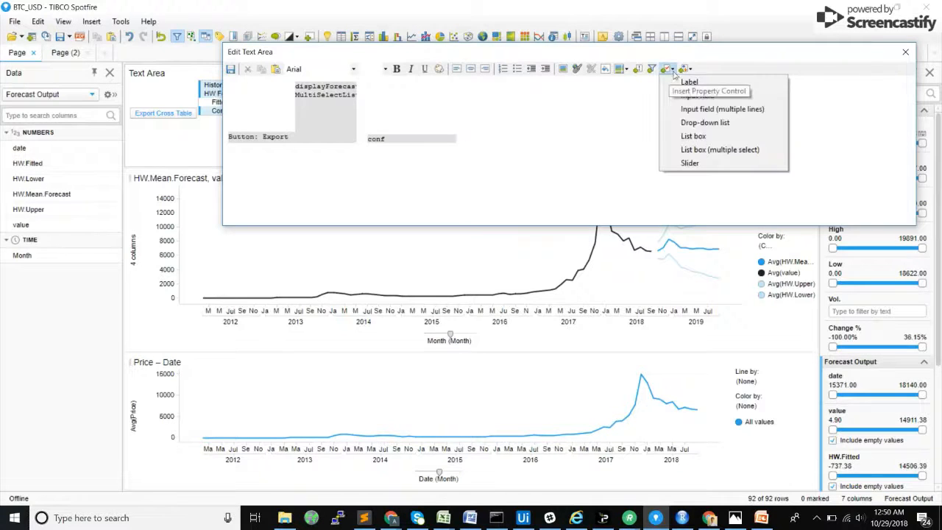
left_click(690, 81)
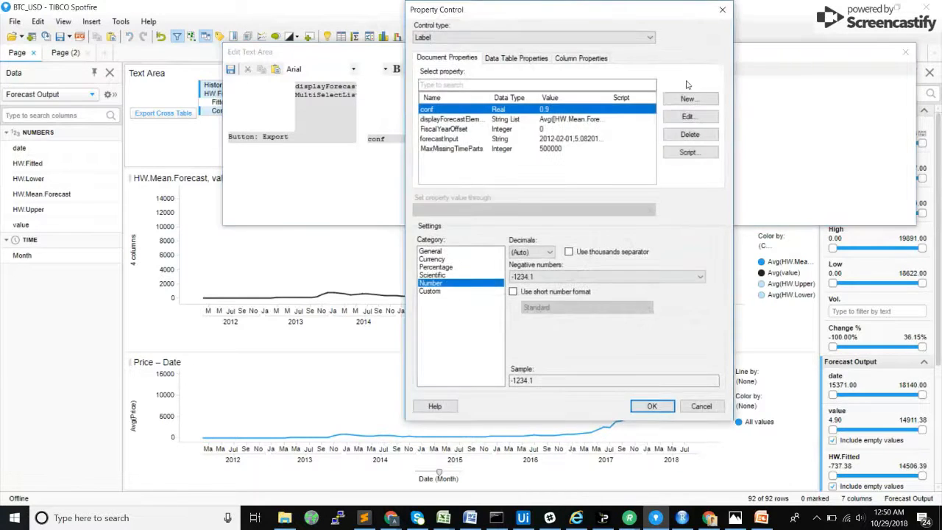
left_click(724, 11)
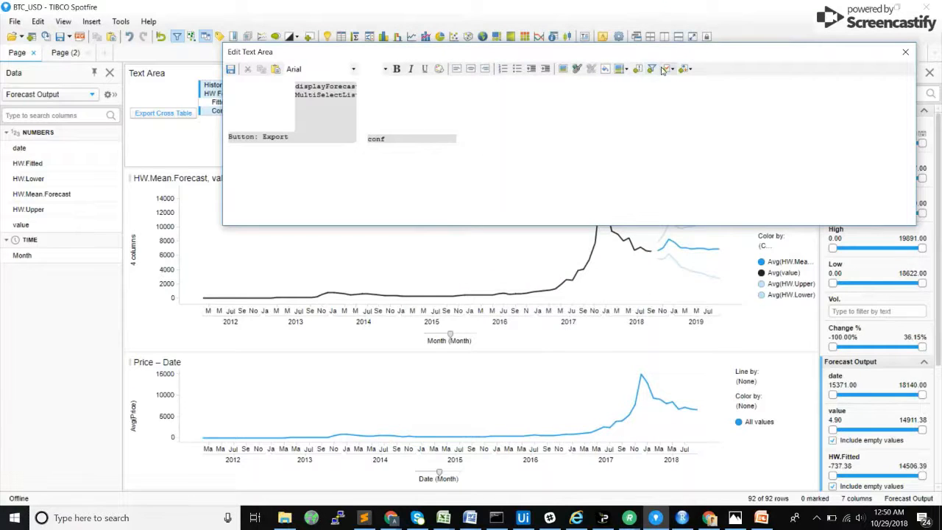
Step: Insert a second input field after conf, bound to a new Integer document property ntpf with value 12
left_click(668, 69)
left_click(685, 95)
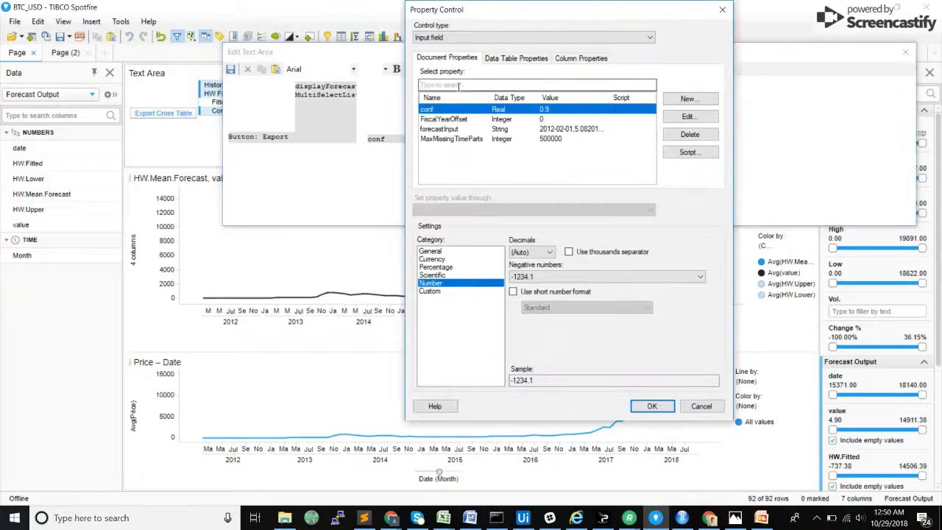
left_click(689, 98)
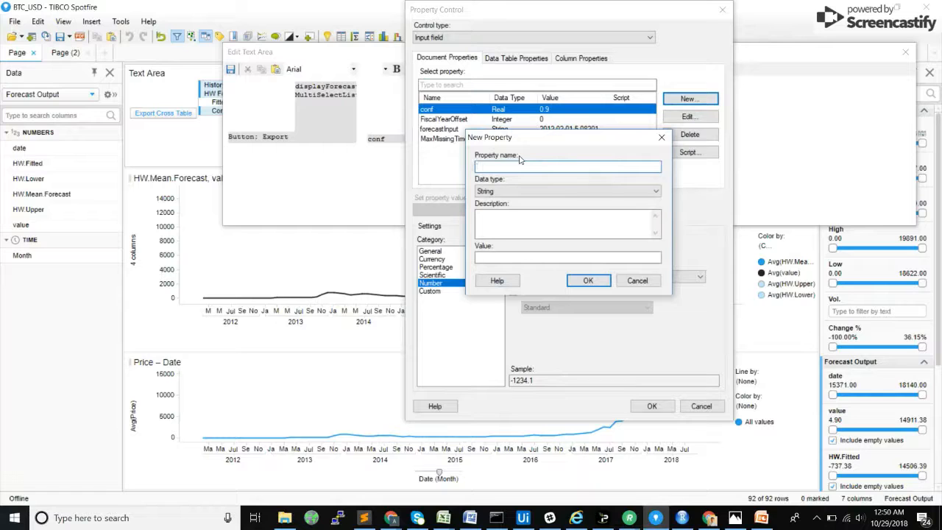
type("ntpf")
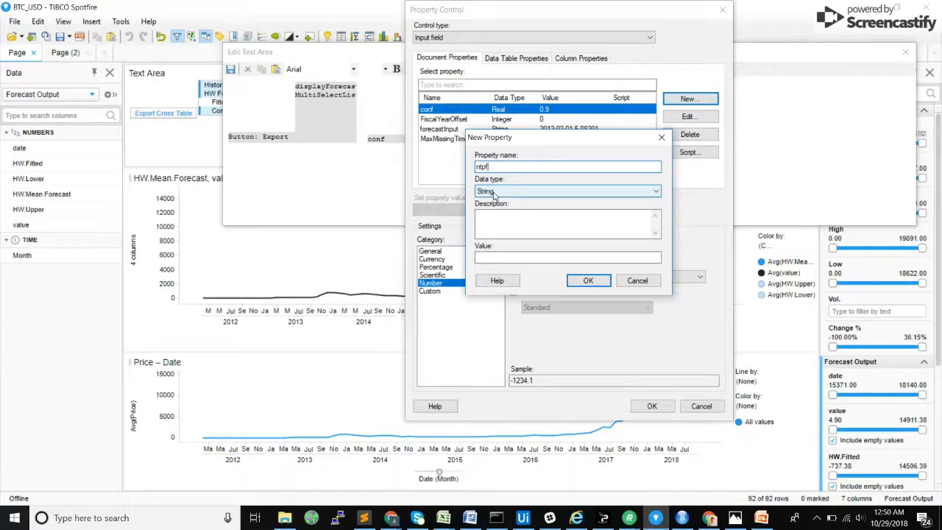
left_click(495, 192)
left_click(500, 209)
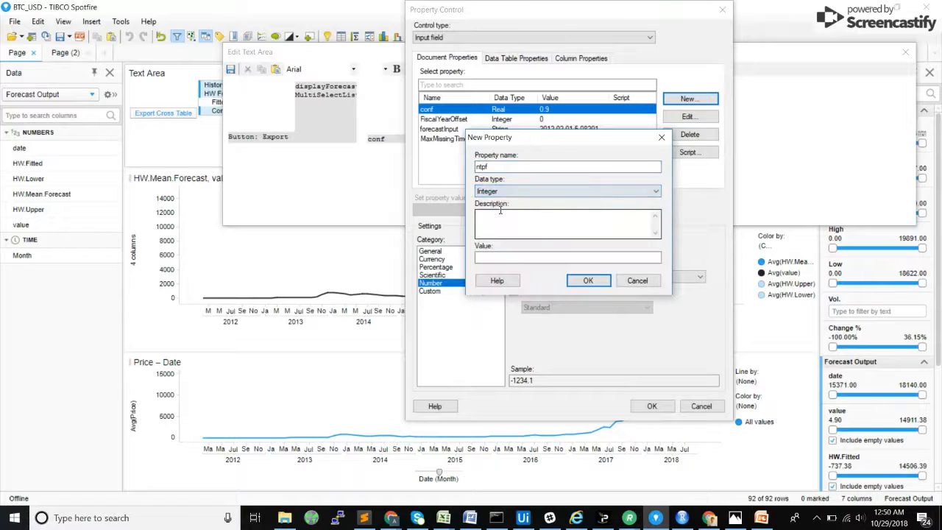
left_click(515, 256)
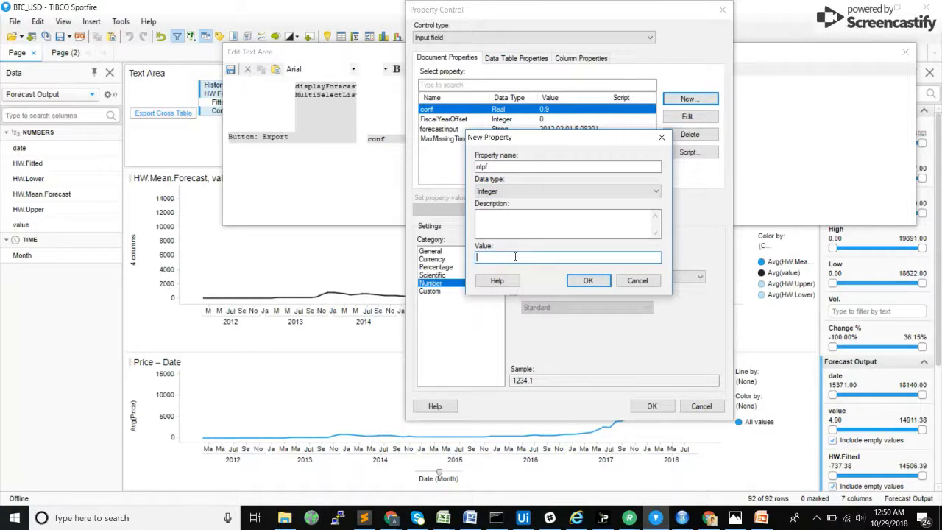
type("12")
left_click(588, 281)
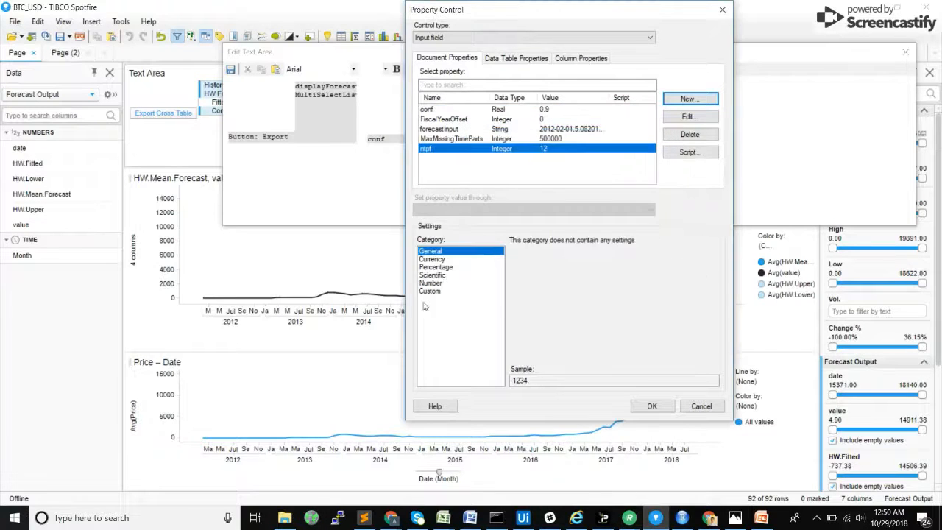
left_click(659, 407)
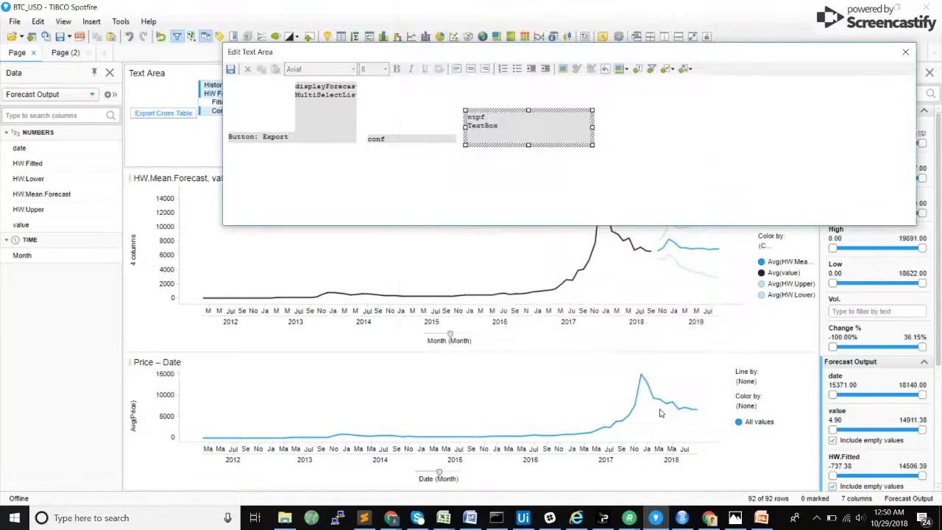
Step: Save and close the text area editor, and set the conf input field to 0.95
left_click(230, 69)
left_click(905, 52)
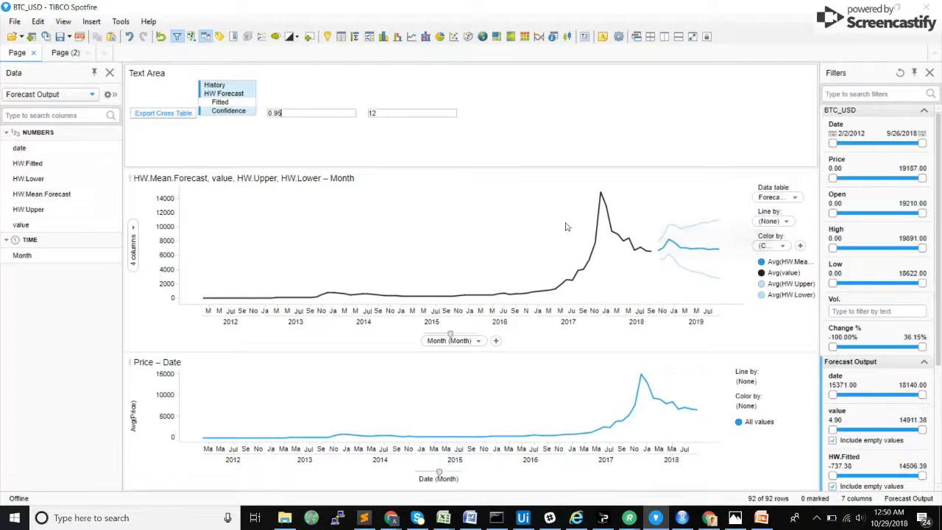
Step: Add a required Value input parameter conf, allowing all numeric data types, to the Forecast data function's script
left_click(37, 21)
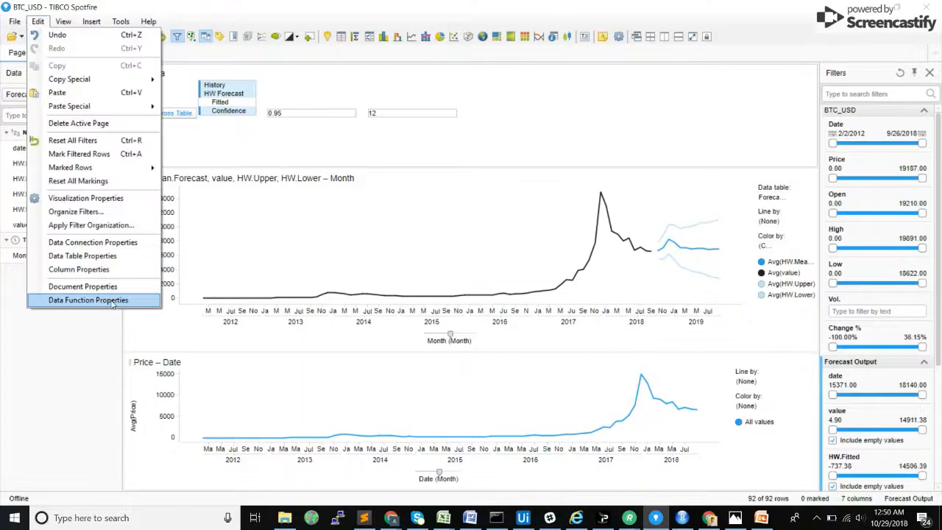
left_click(88, 300)
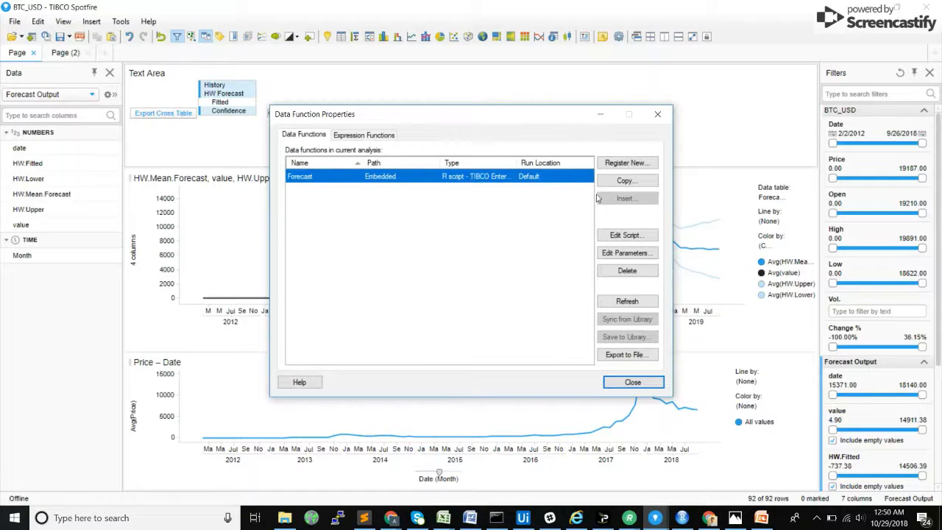
left_click(626, 234)
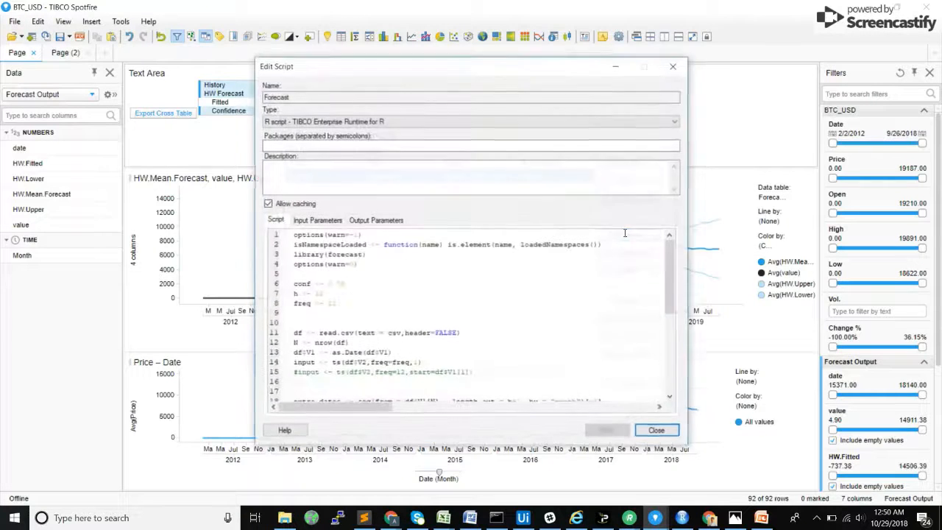
left_click(310, 220)
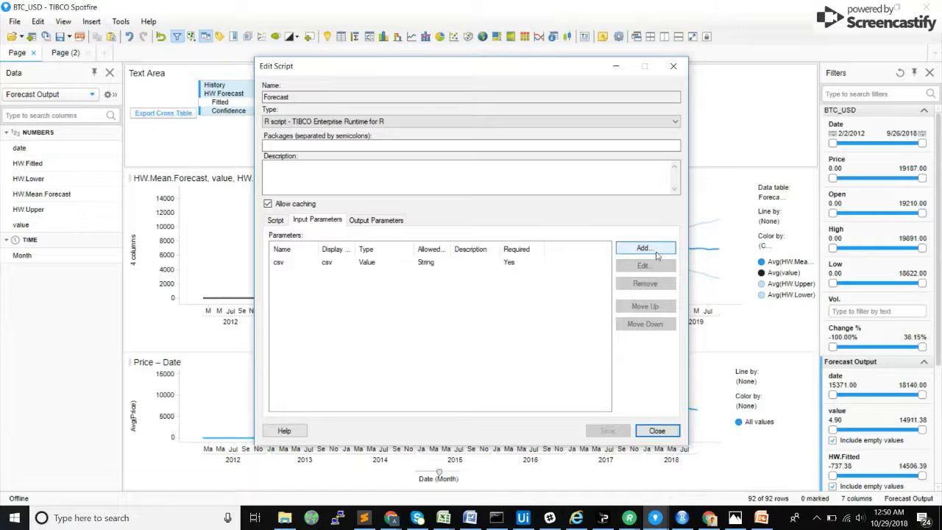
left_click(655, 252)
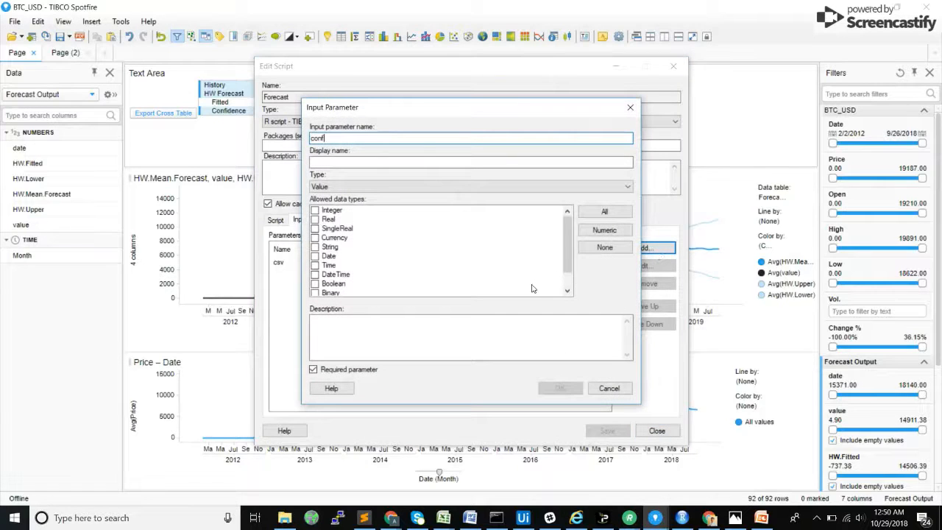
left_click(314, 221)
left_click(314, 220)
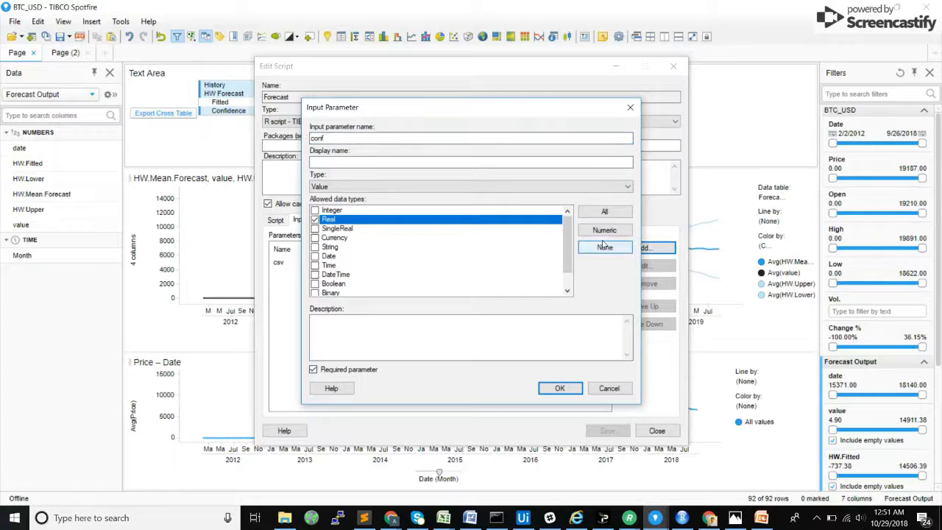
left_click(606, 234)
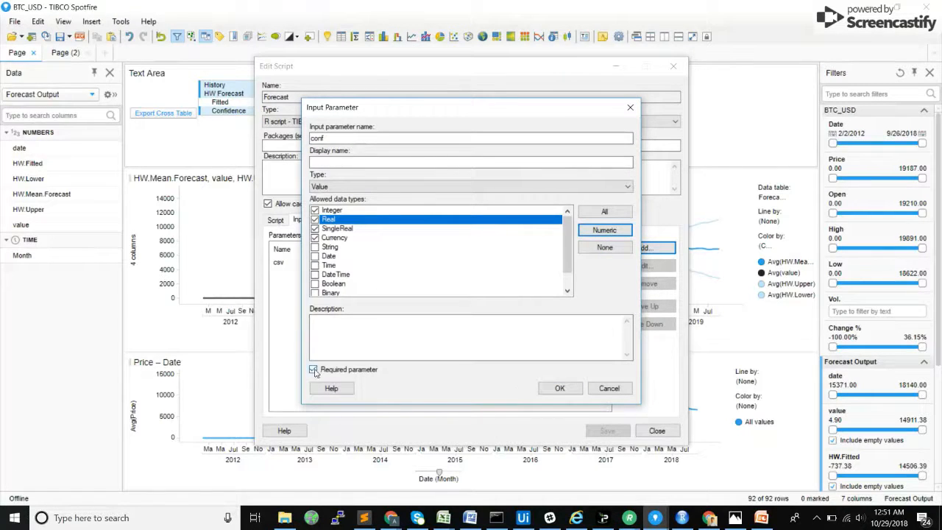
left_click(559, 390)
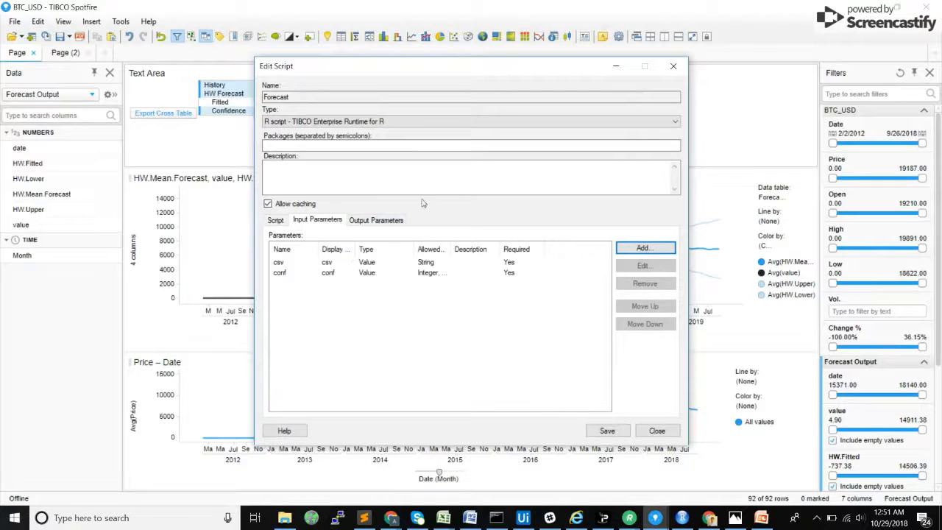
Step: Add a required Value input parameter h, allowing only Integer, to the Forecast script
left_click(638, 248)
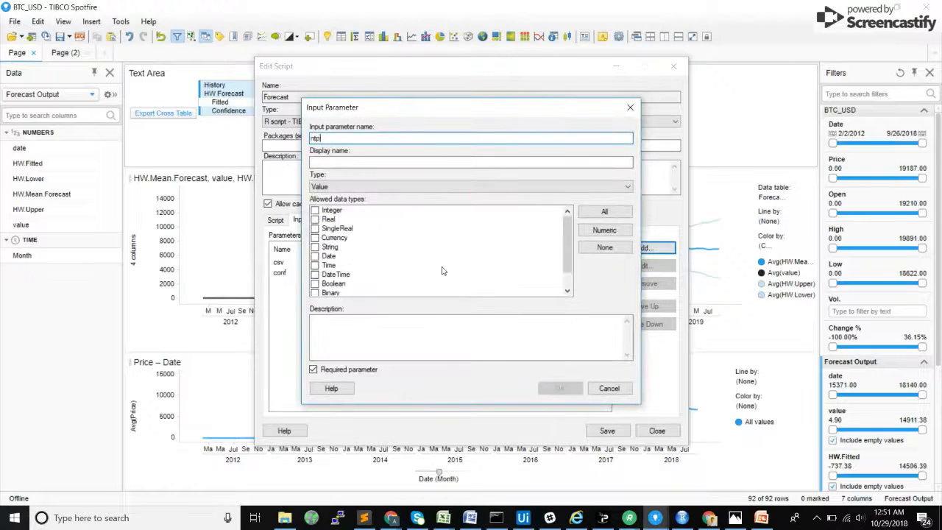
key("BackSpace")
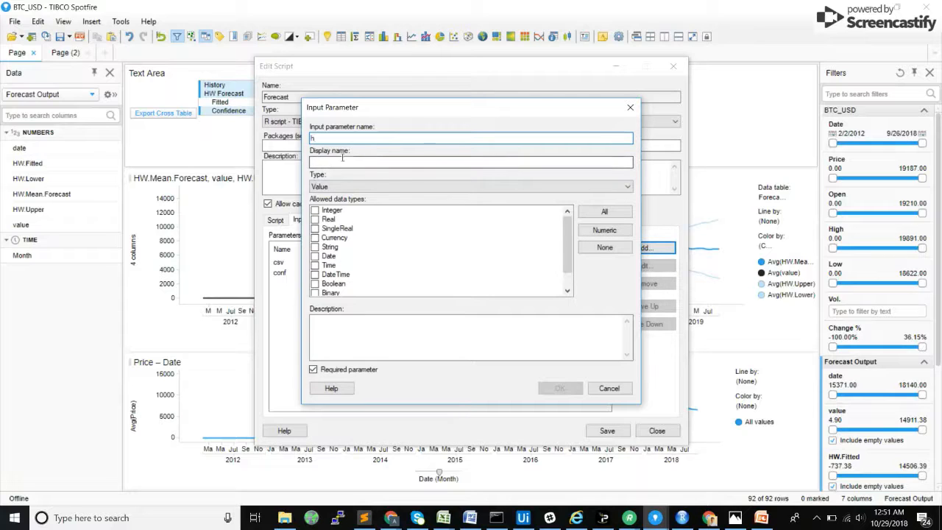
double_click(339, 187)
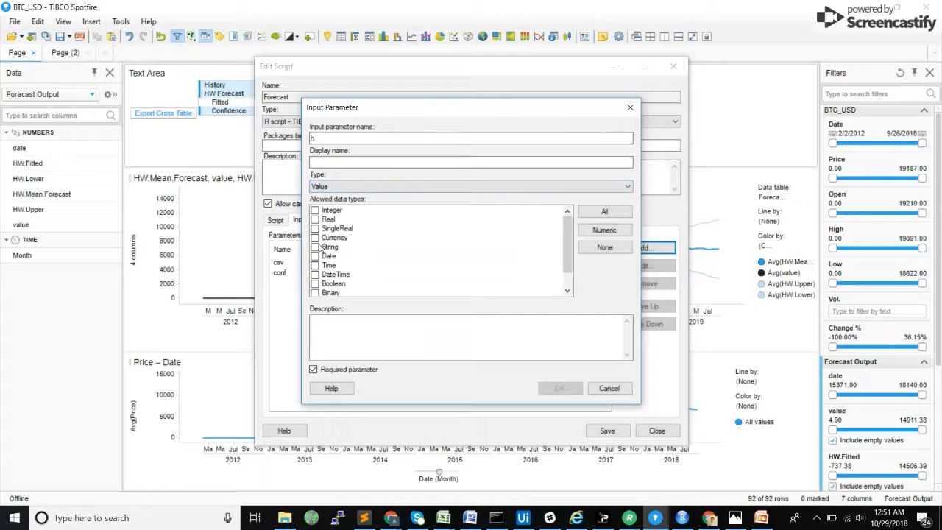
left_click(315, 211)
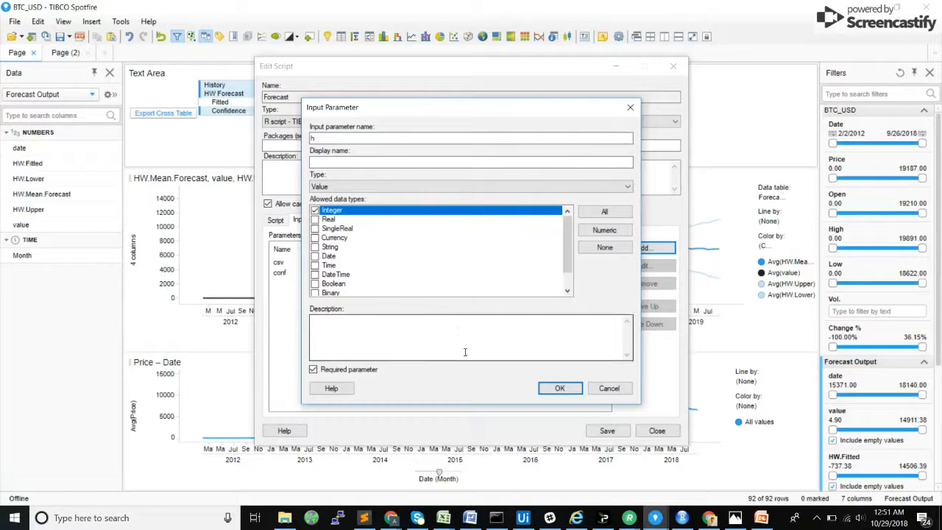
left_click(559, 387)
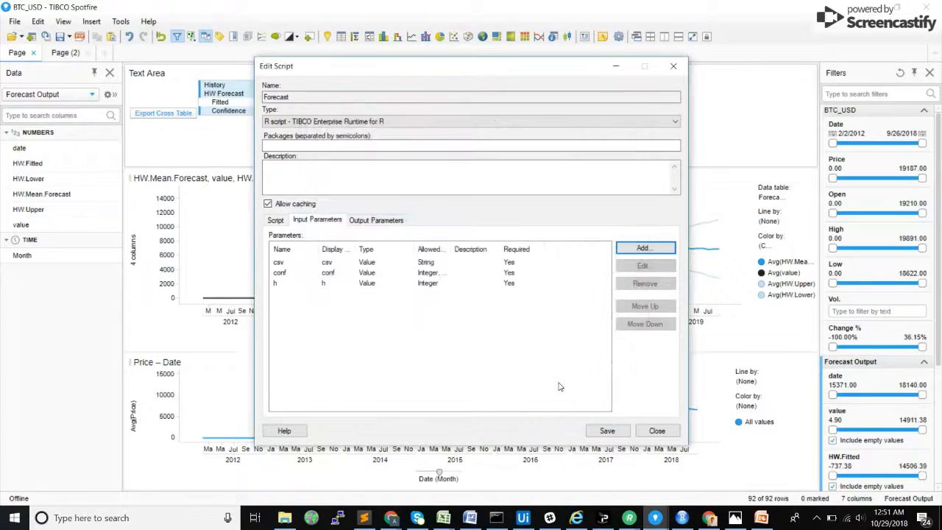
Step: Delete the hard-coded conf and h assignment lines from the Forecast script, keeping the freq line
left_click(274, 221)
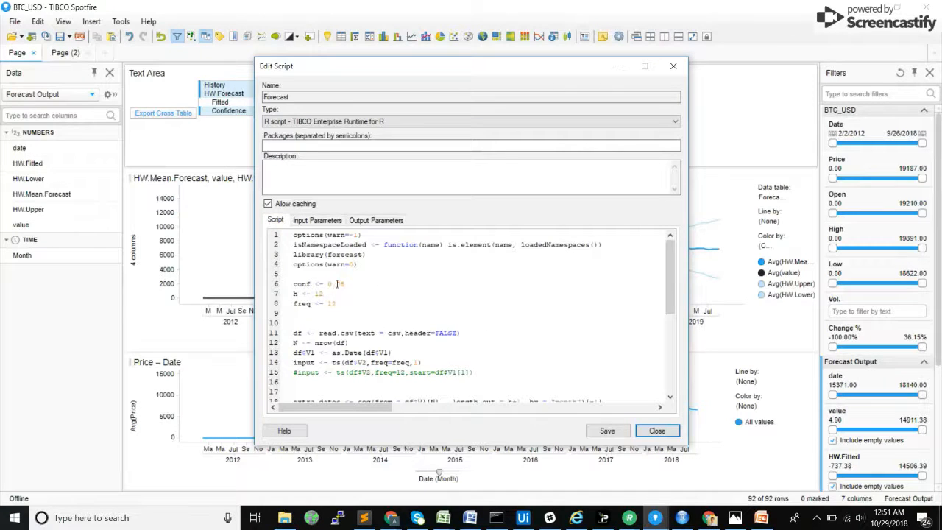
left_click_drag(326, 294, 285, 293)
key("BackSpace")
key("BackSpace")
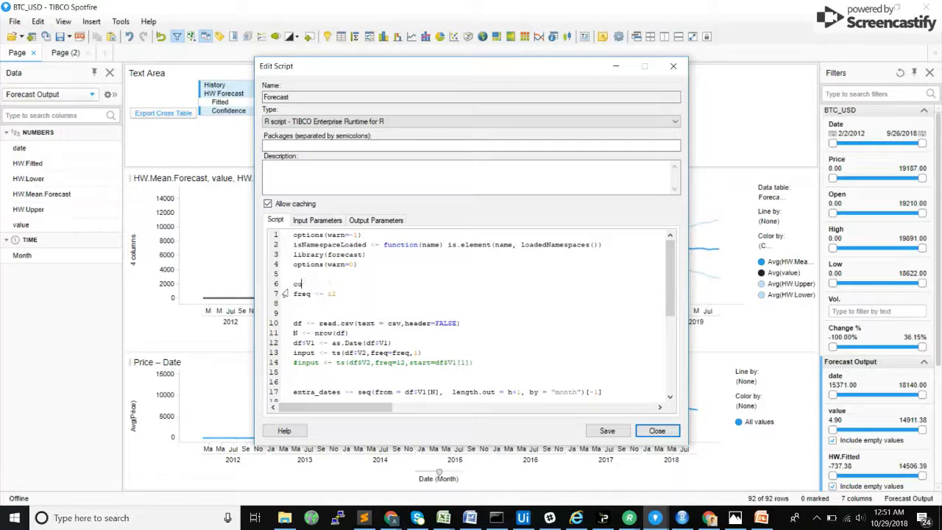
key("BackSpace")
key("BackSpace")
key("BackSpace")
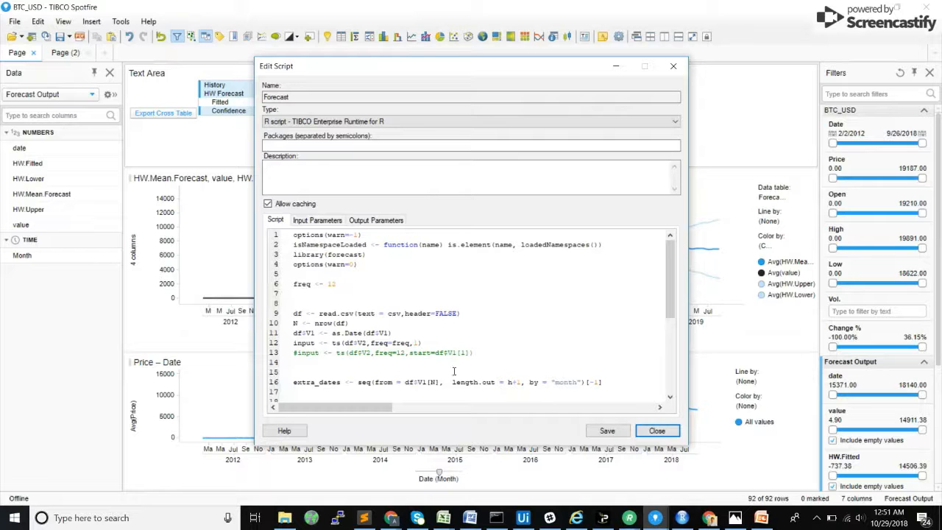
Step: Save the edited Forecast script, clear the notification alerts, and close the script editor
left_click(607, 431)
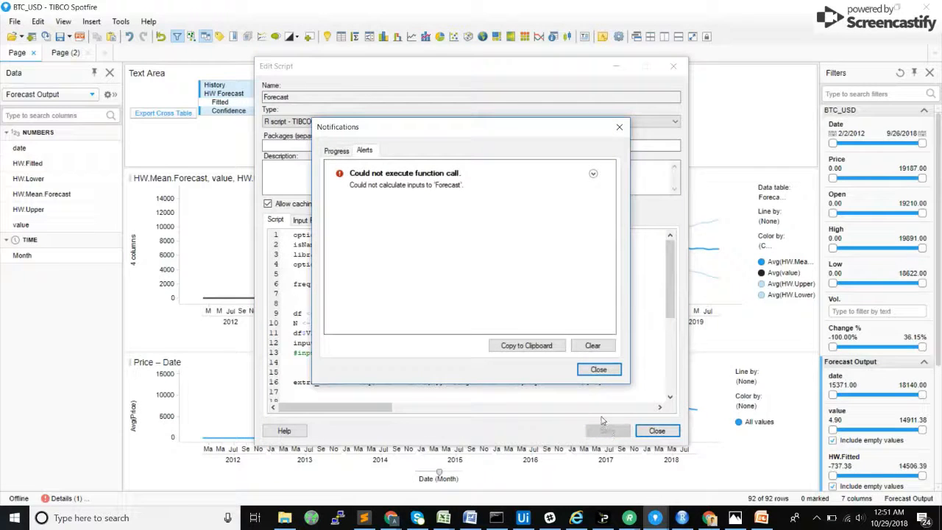
left_click(592, 345)
left_click(597, 370)
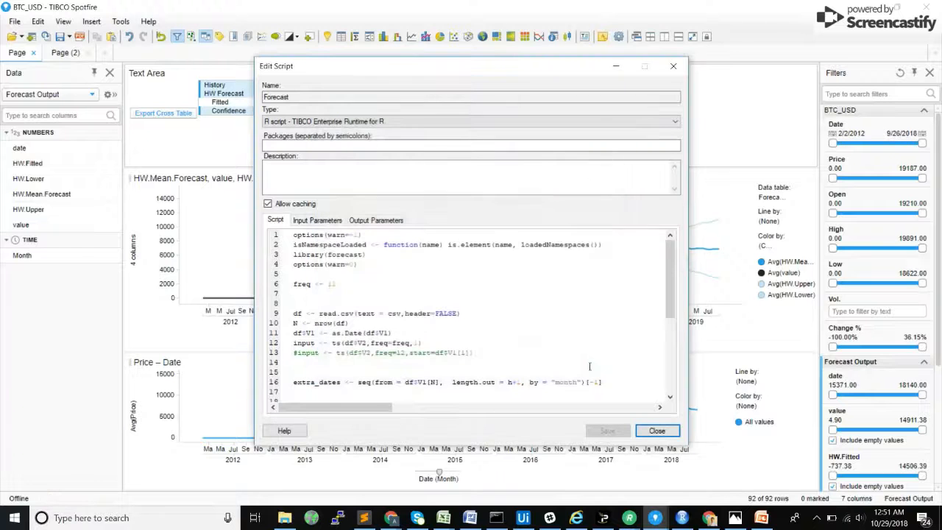
left_click(657, 430)
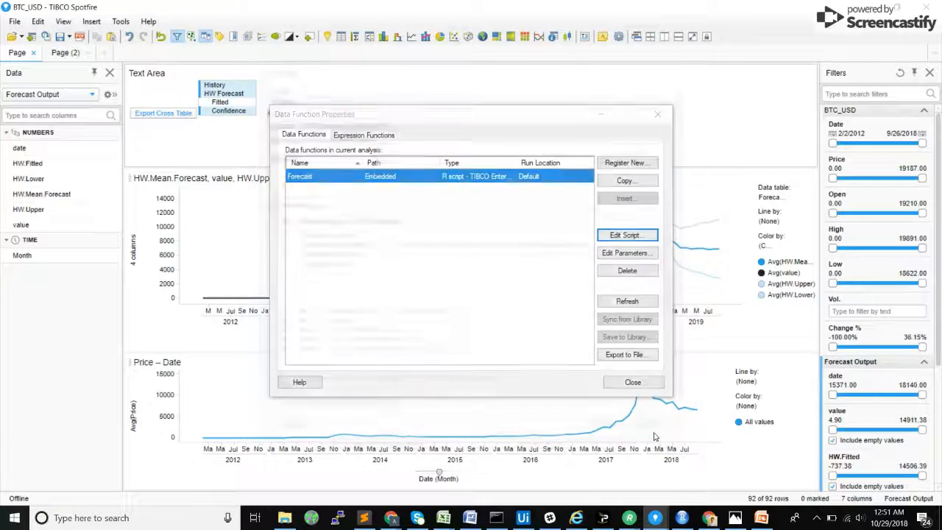
Step: Edit the Forecast data function's parameters and bind the conf input to the conf document property
left_click(625, 253)
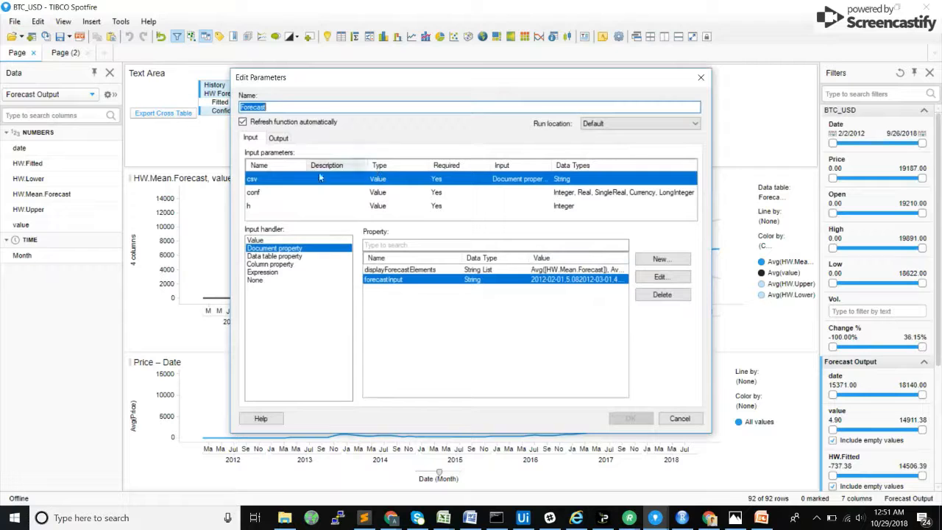
left_click(281, 192)
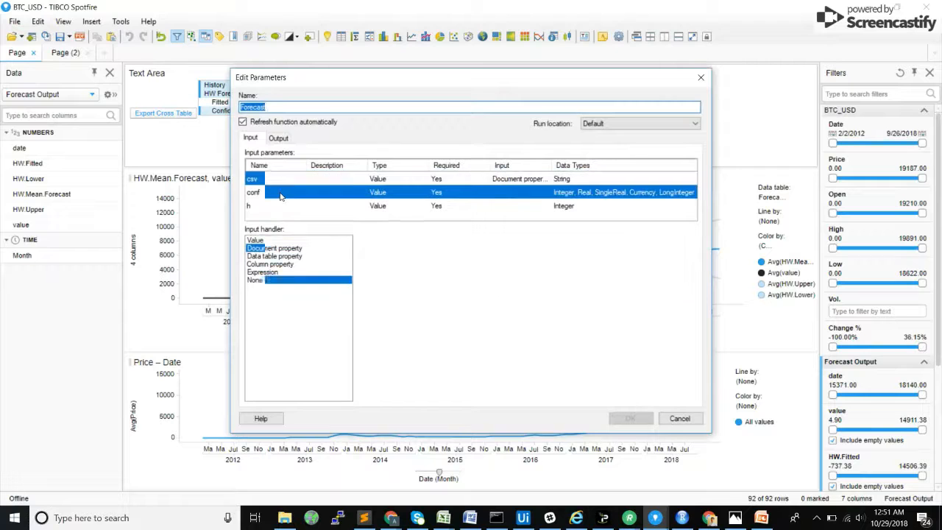
left_click(274, 249)
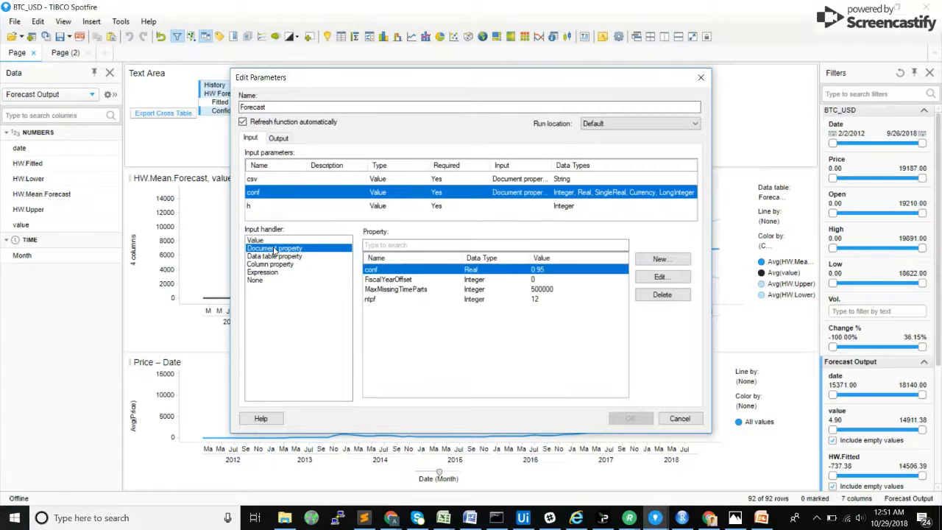
Step: Bind the h input to the ntpf document property, check the output settings, and apply the Forecast parameters, closing the data function properties
left_click(281, 207)
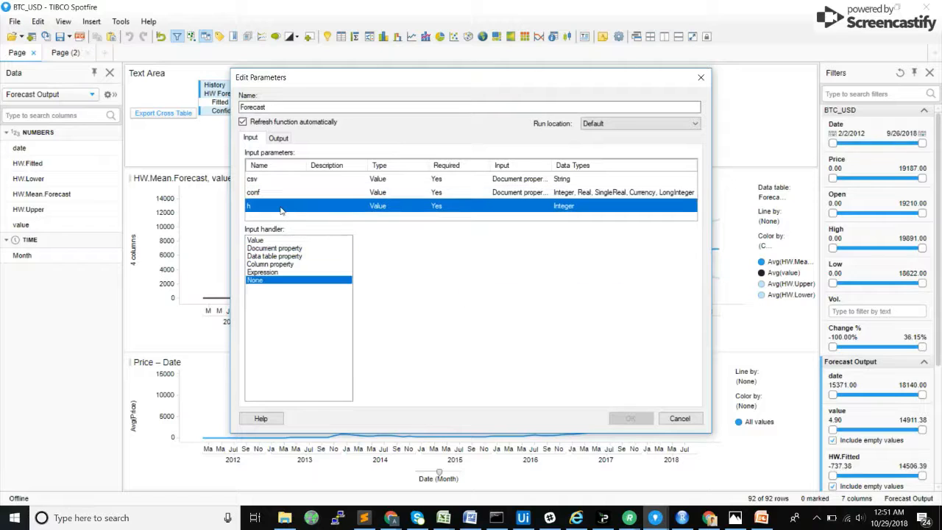
left_click(279, 247)
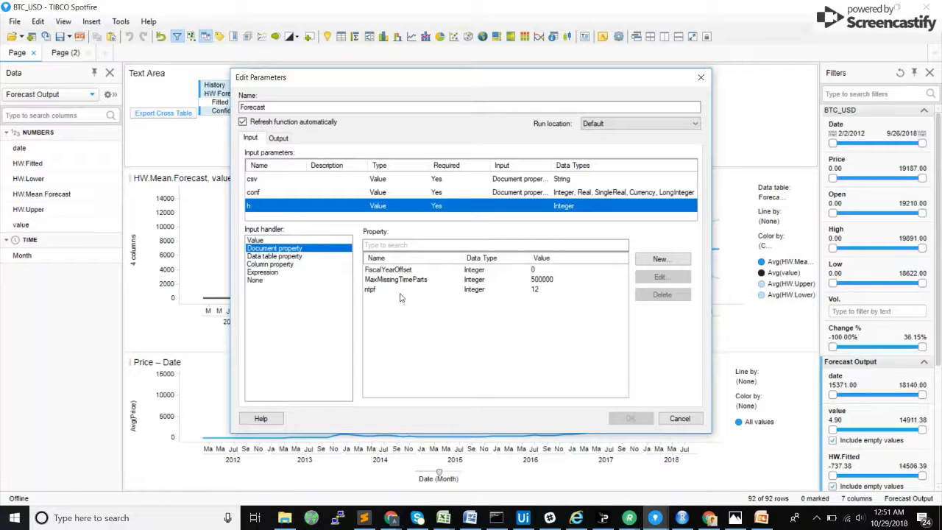
left_click(393, 290)
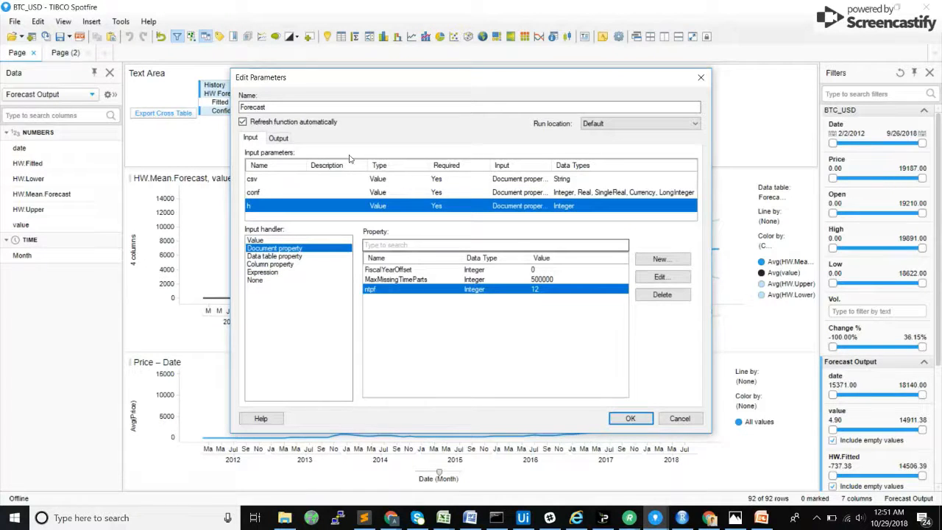
left_click(278, 138)
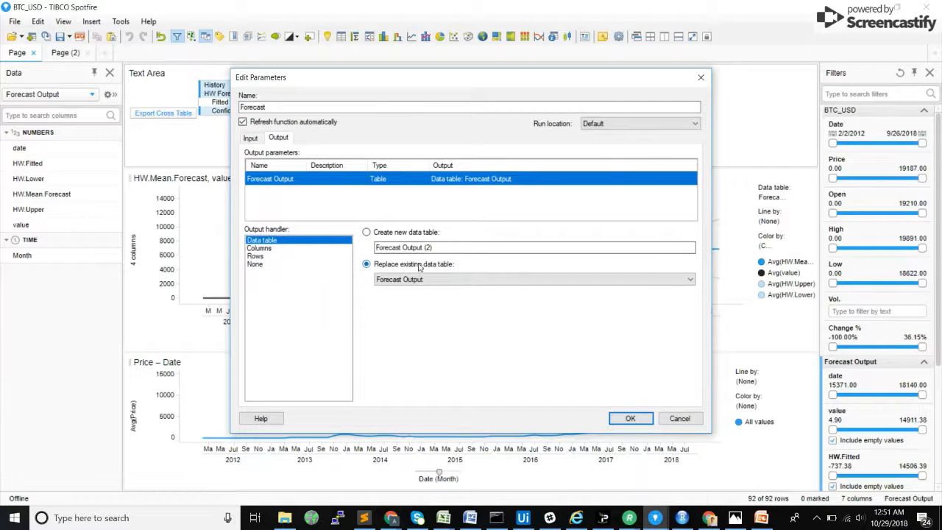
left_click(622, 419)
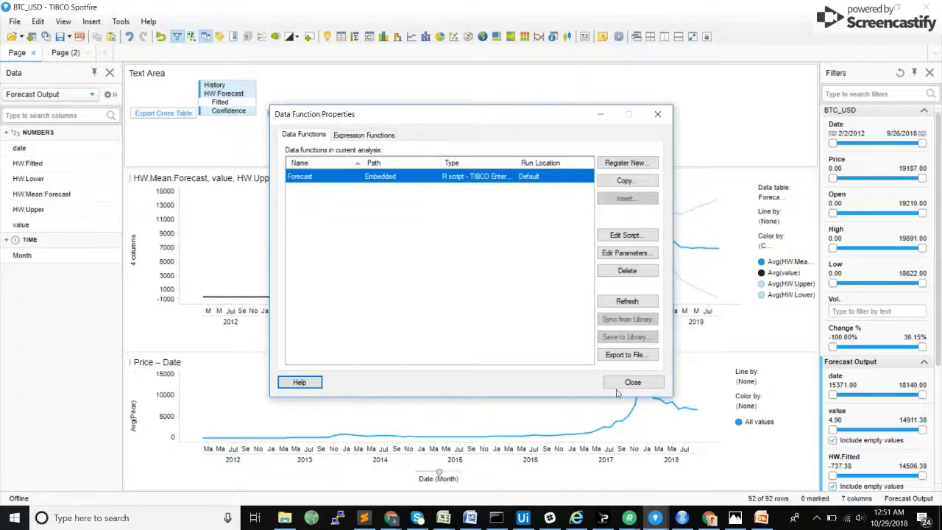
left_click(630, 382)
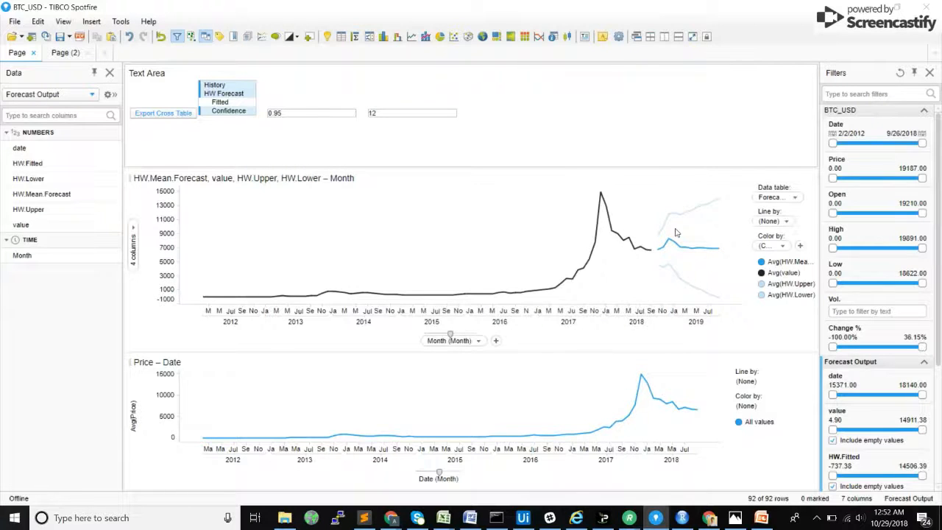
Step: Include Fitted in the displayed forecast elements, with the confidence field set to 0.5 and the forecast periods field to 24
left_click(232, 105, "ctrl")
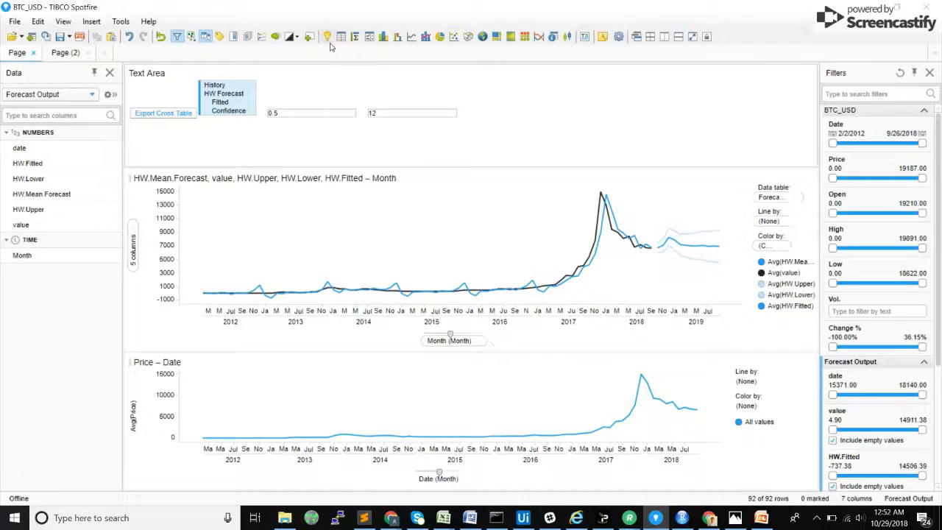
left_click(390, 110)
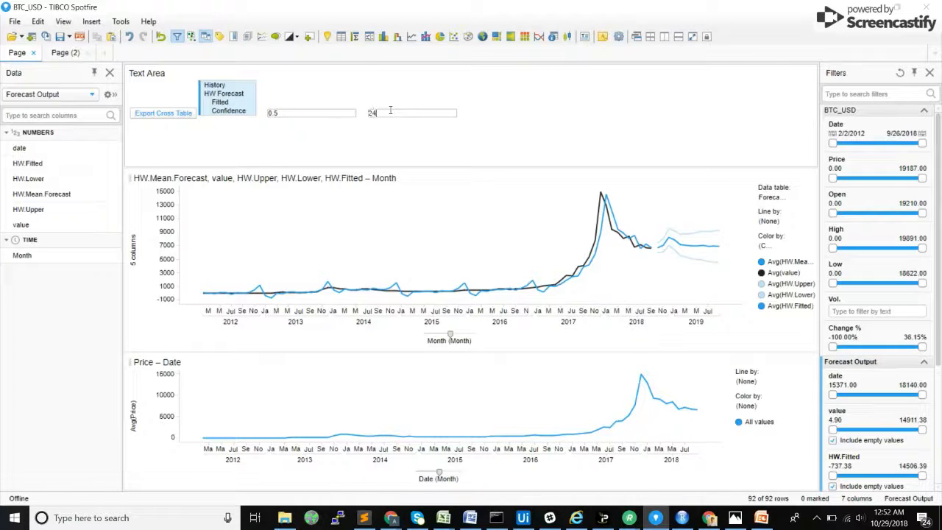
type("24")
key("Return")
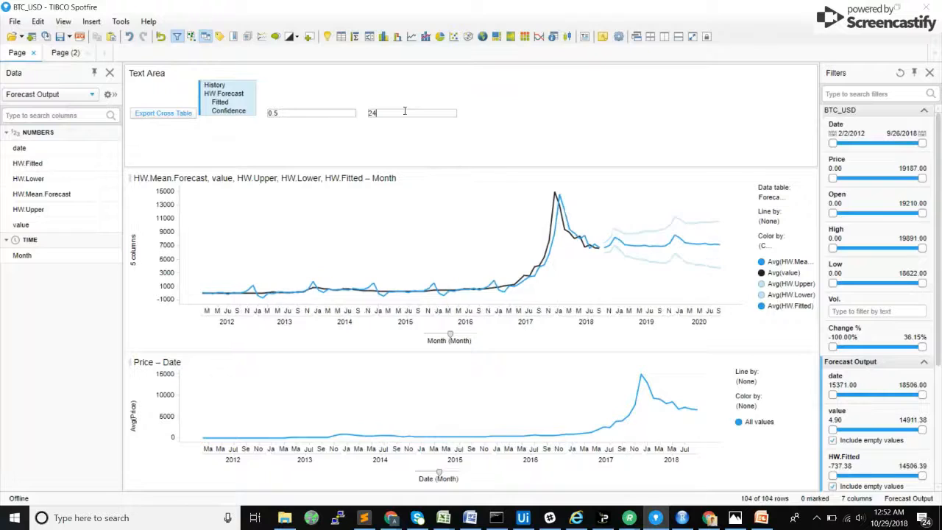